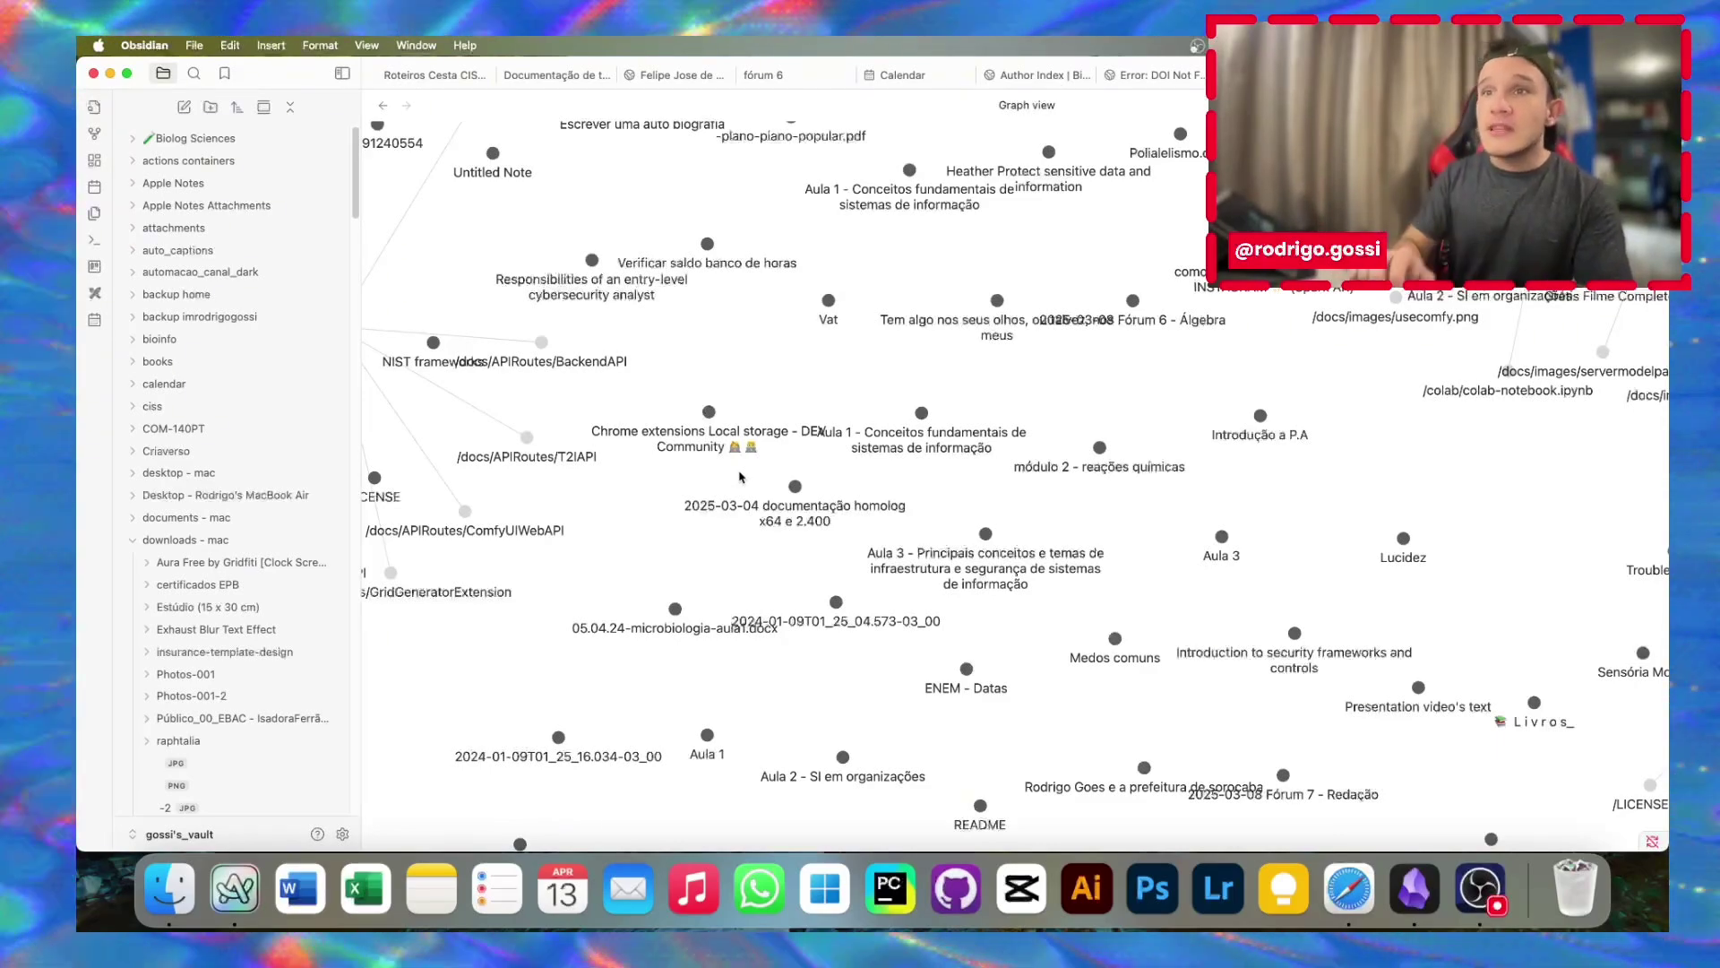
Browse the vault's folder list, looking inside the Biolog Sciences folder and its Botany subfolder before collapsing it
{"action": "scroll", "coordinate": [276, 151], "scroll_direction": "down", "scroll_amount": 5}
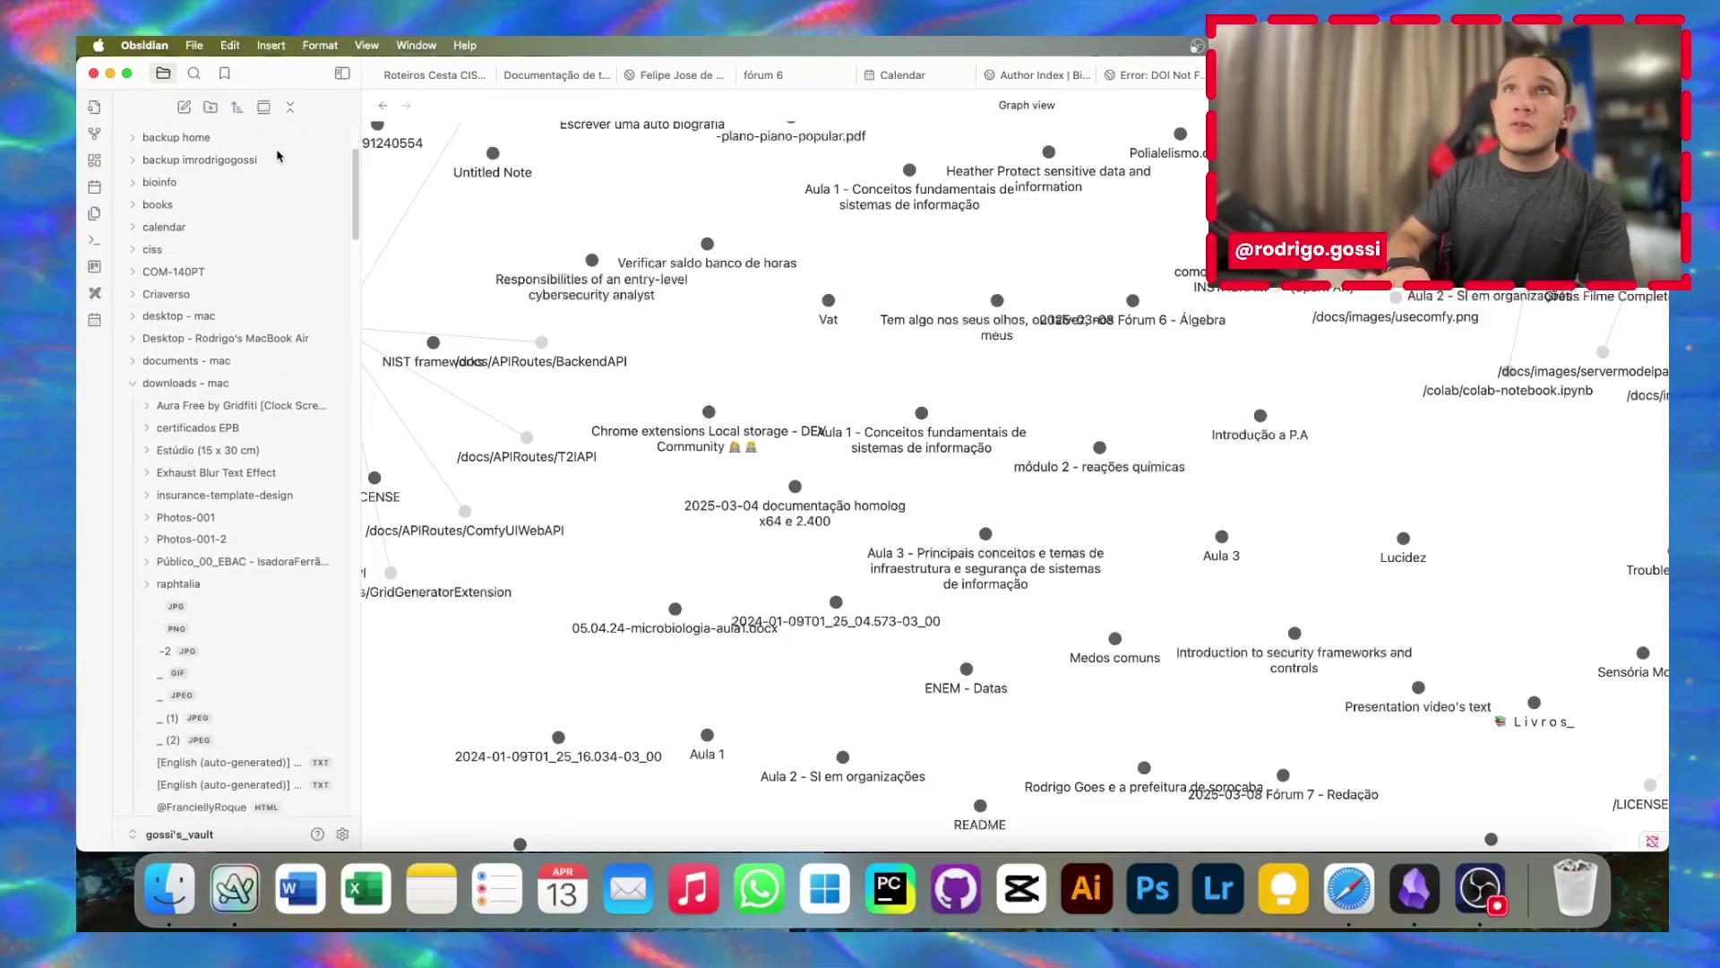
{"action": "scroll", "coordinate": [278, 154], "scroll_direction": "up", "scroll_amount": 5}
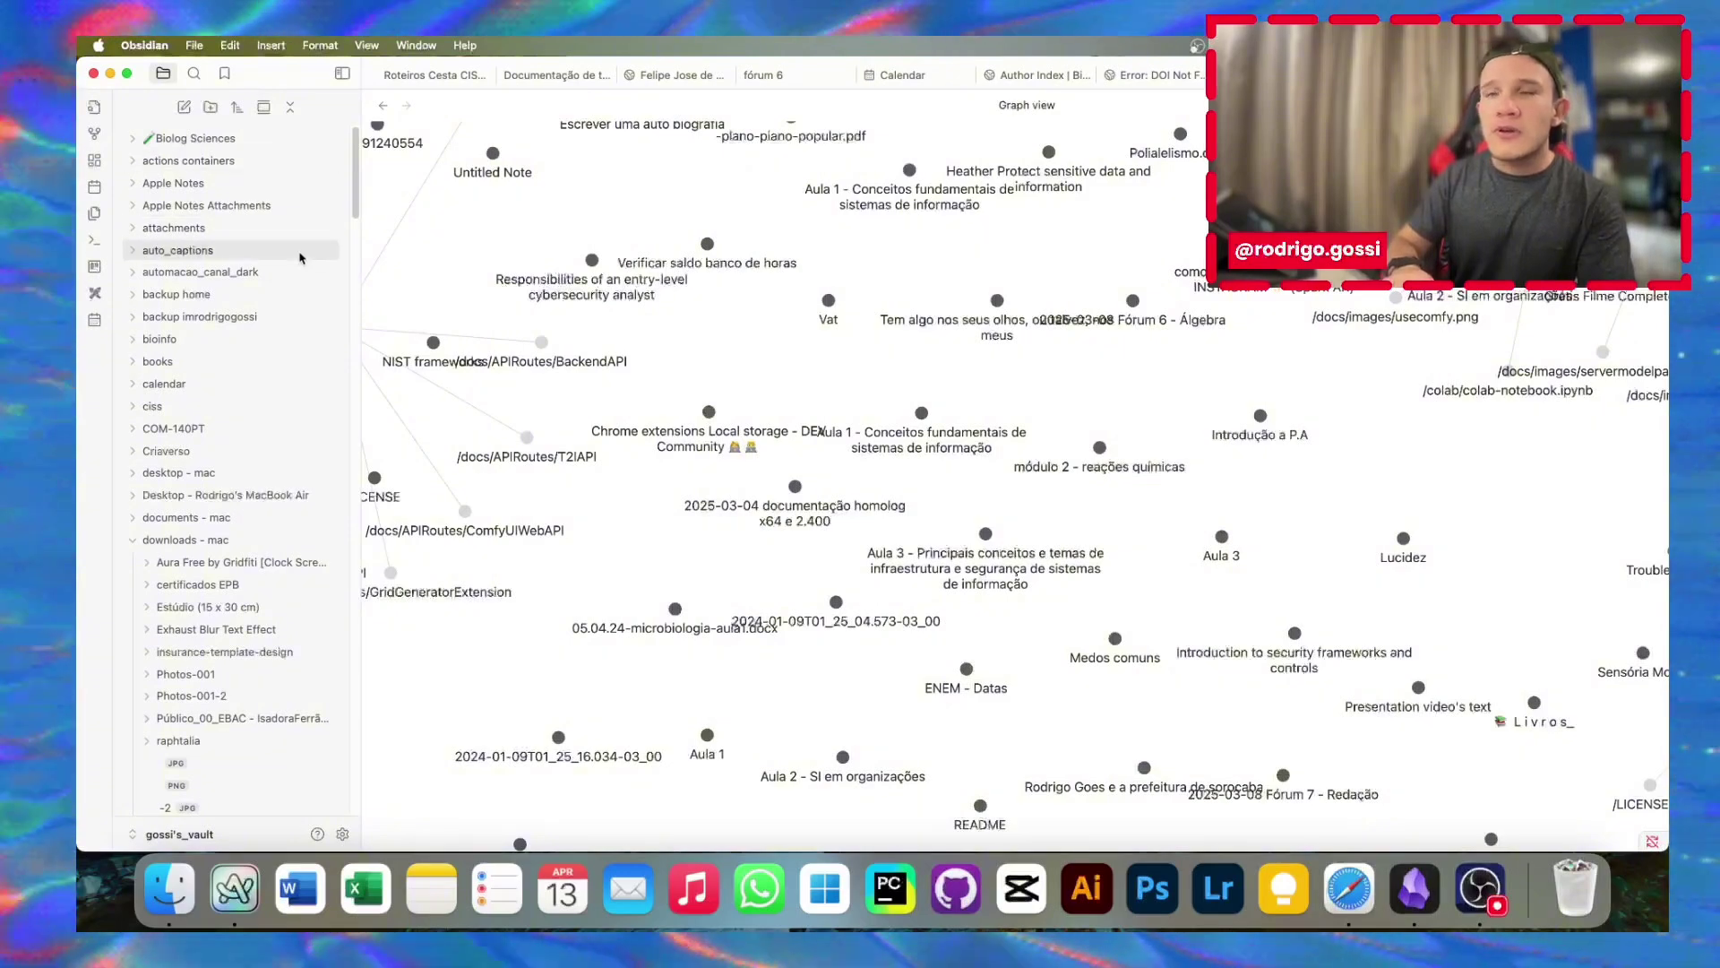
{"action": "scroll", "coordinate": [238, 532], "scroll_direction": "down", "scroll_amount": 6}
{"action": "scroll", "coordinate": [237, 532], "scroll_direction": "up", "scroll_amount": 6}
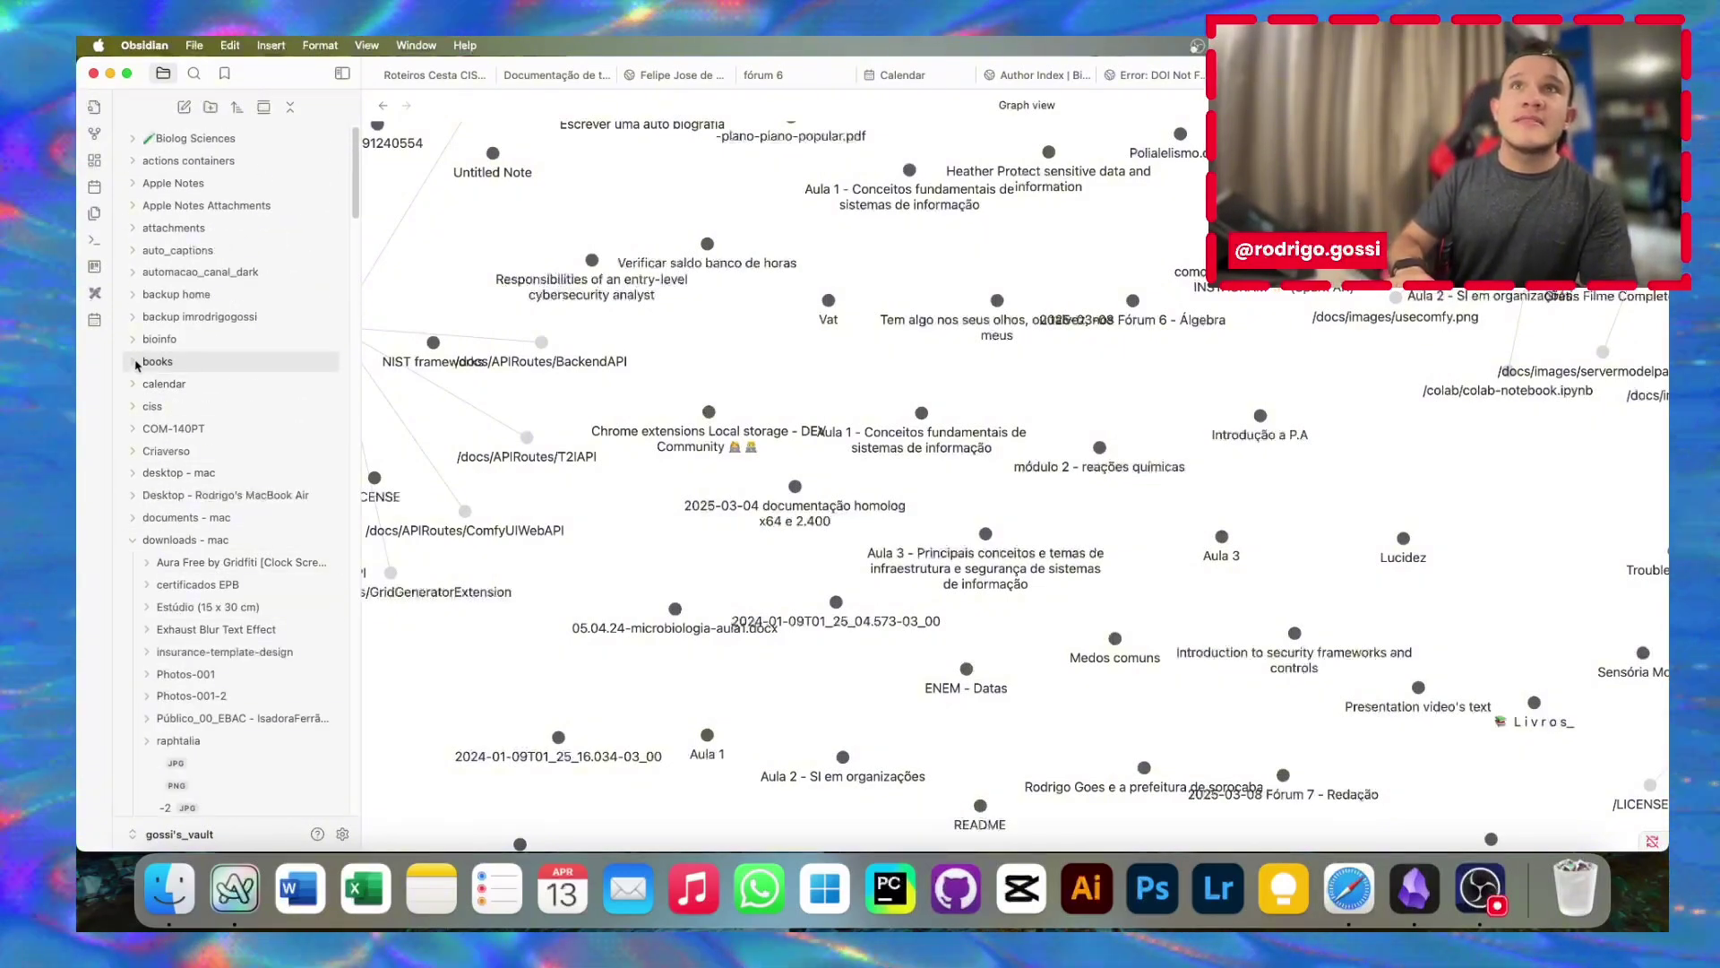
{"action": "left_click", "coordinate": [134, 140]}
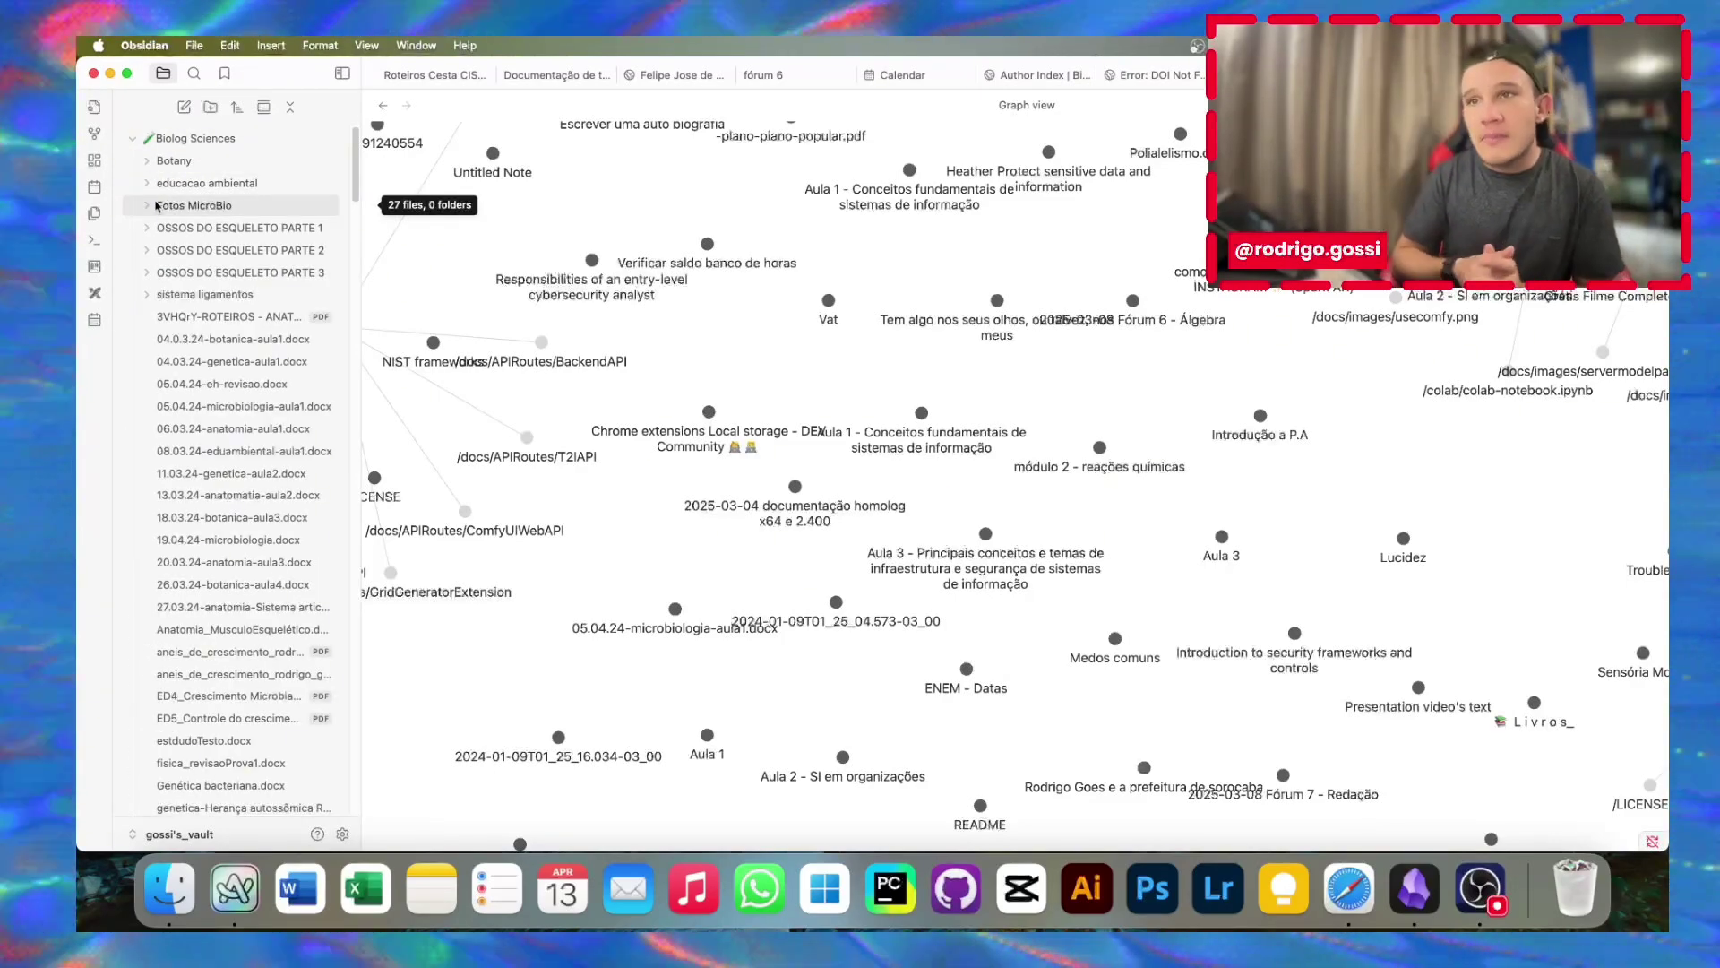
{"action": "left_click", "coordinate": [159, 162]}
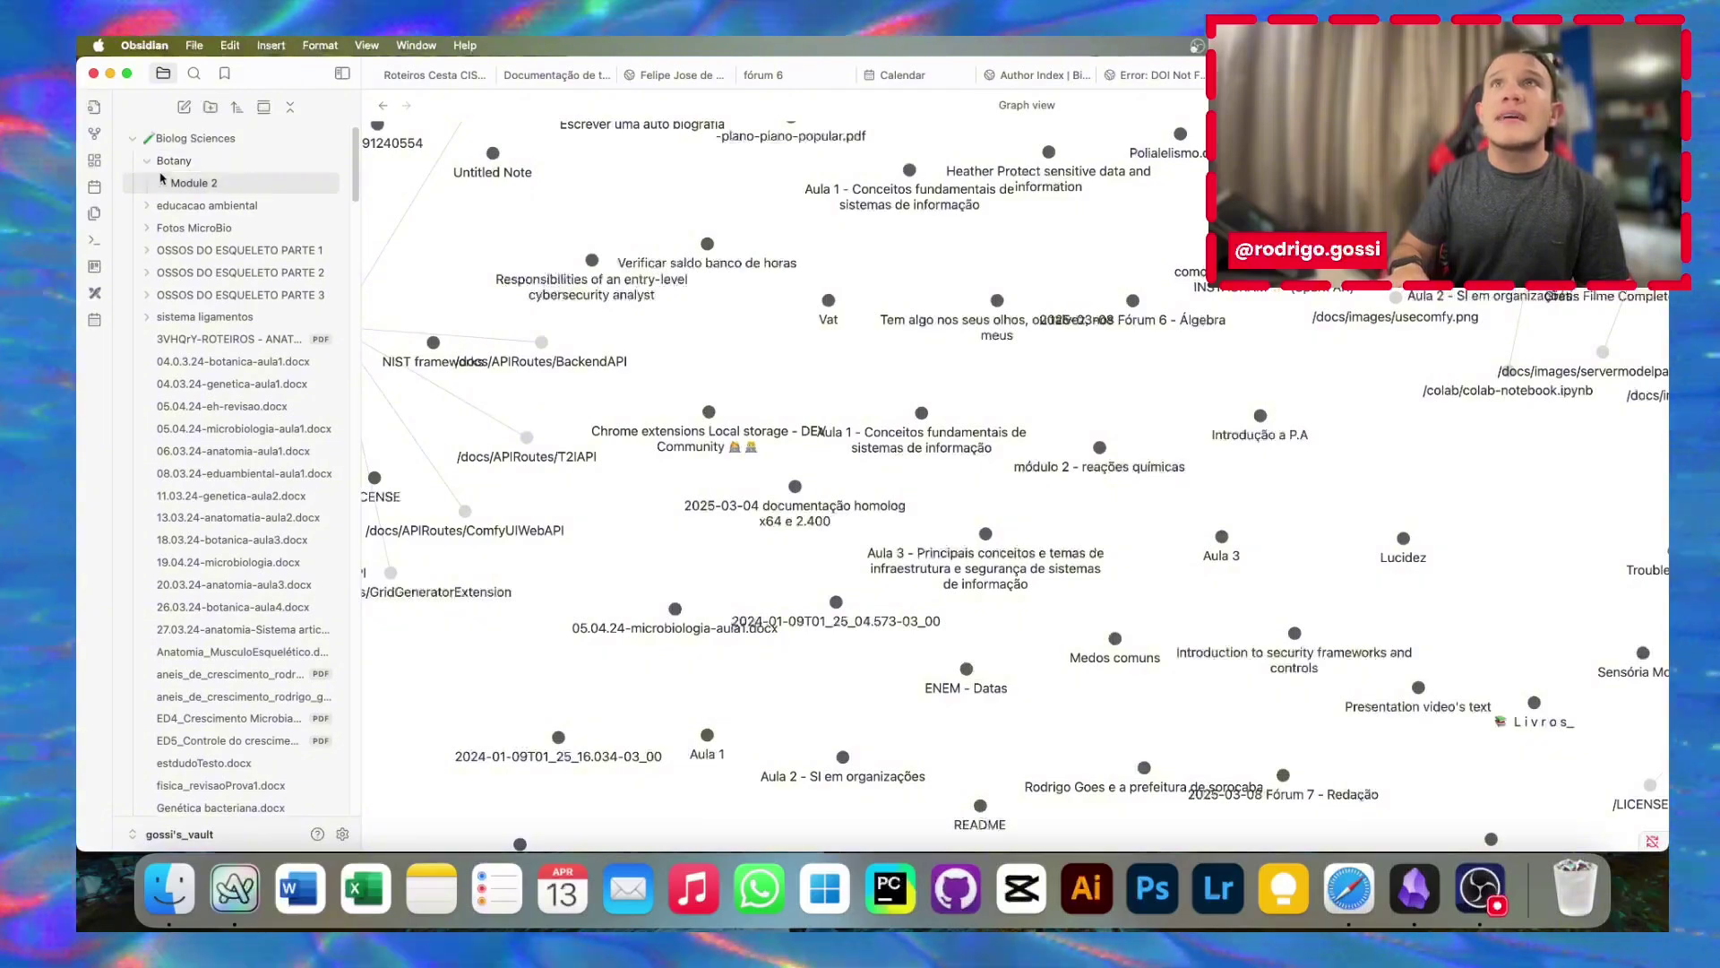
{"action": "left_click", "coordinate": [129, 139]}
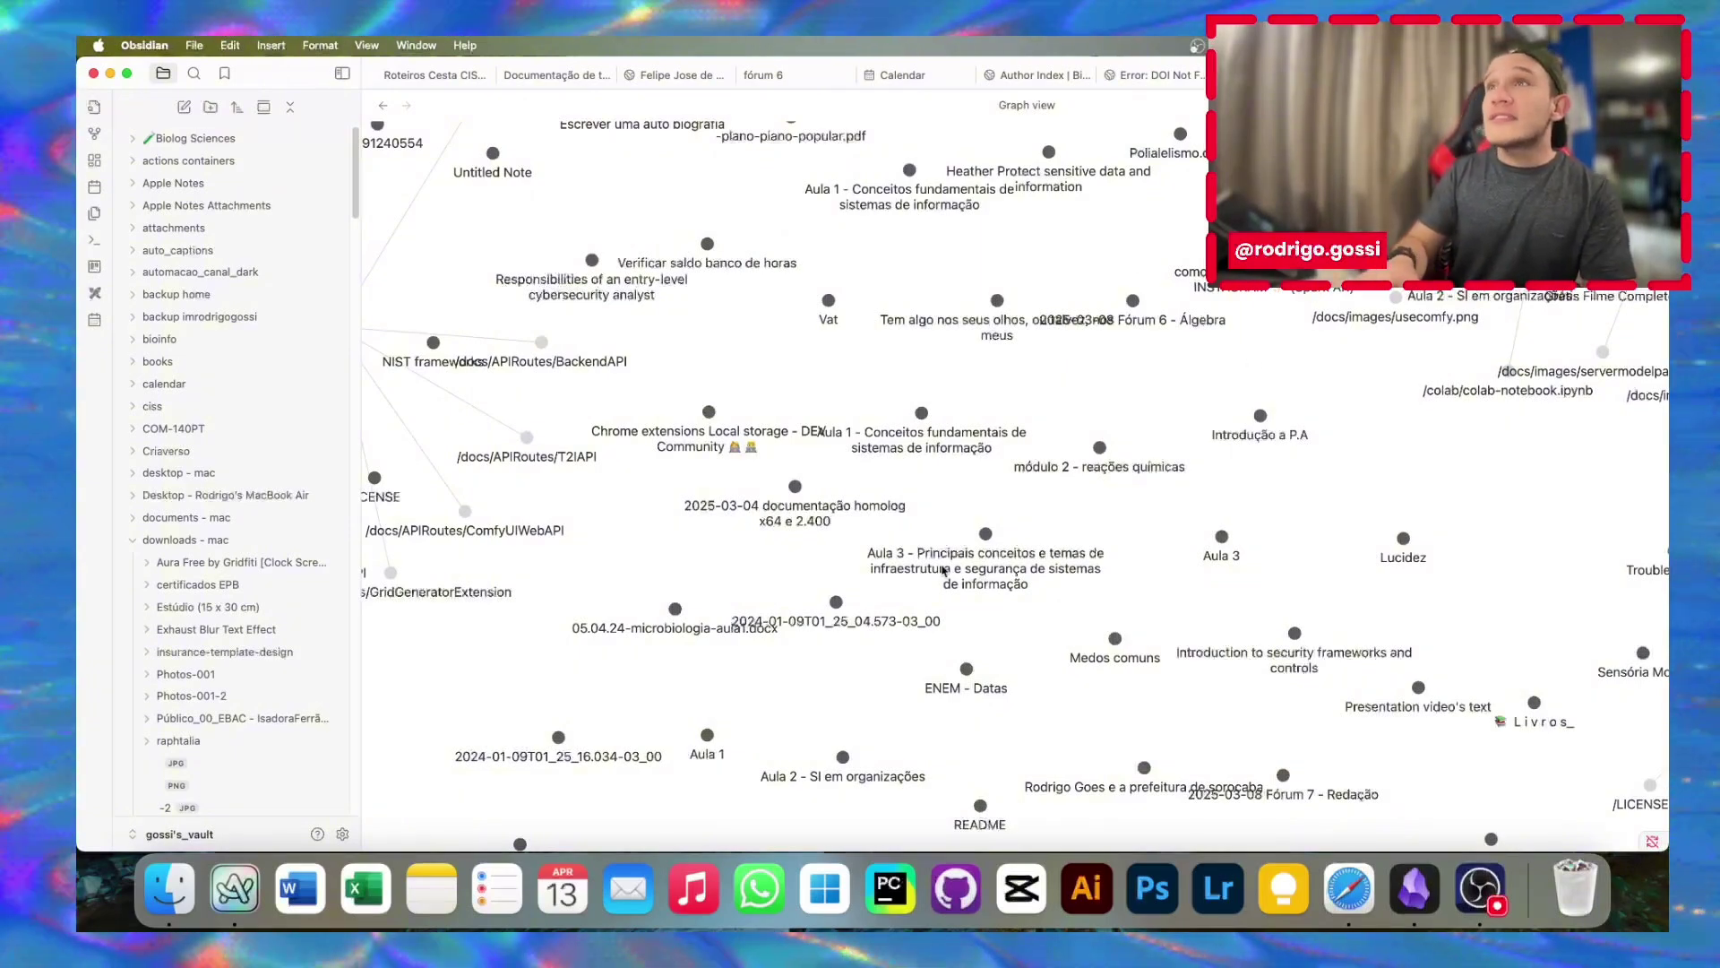
Explore the graph view, examining the API and README note clusters and the overall network of notes
{"action": "scroll", "coordinate": [943, 570], "scroll_direction": "down", "scroll_amount": 5}
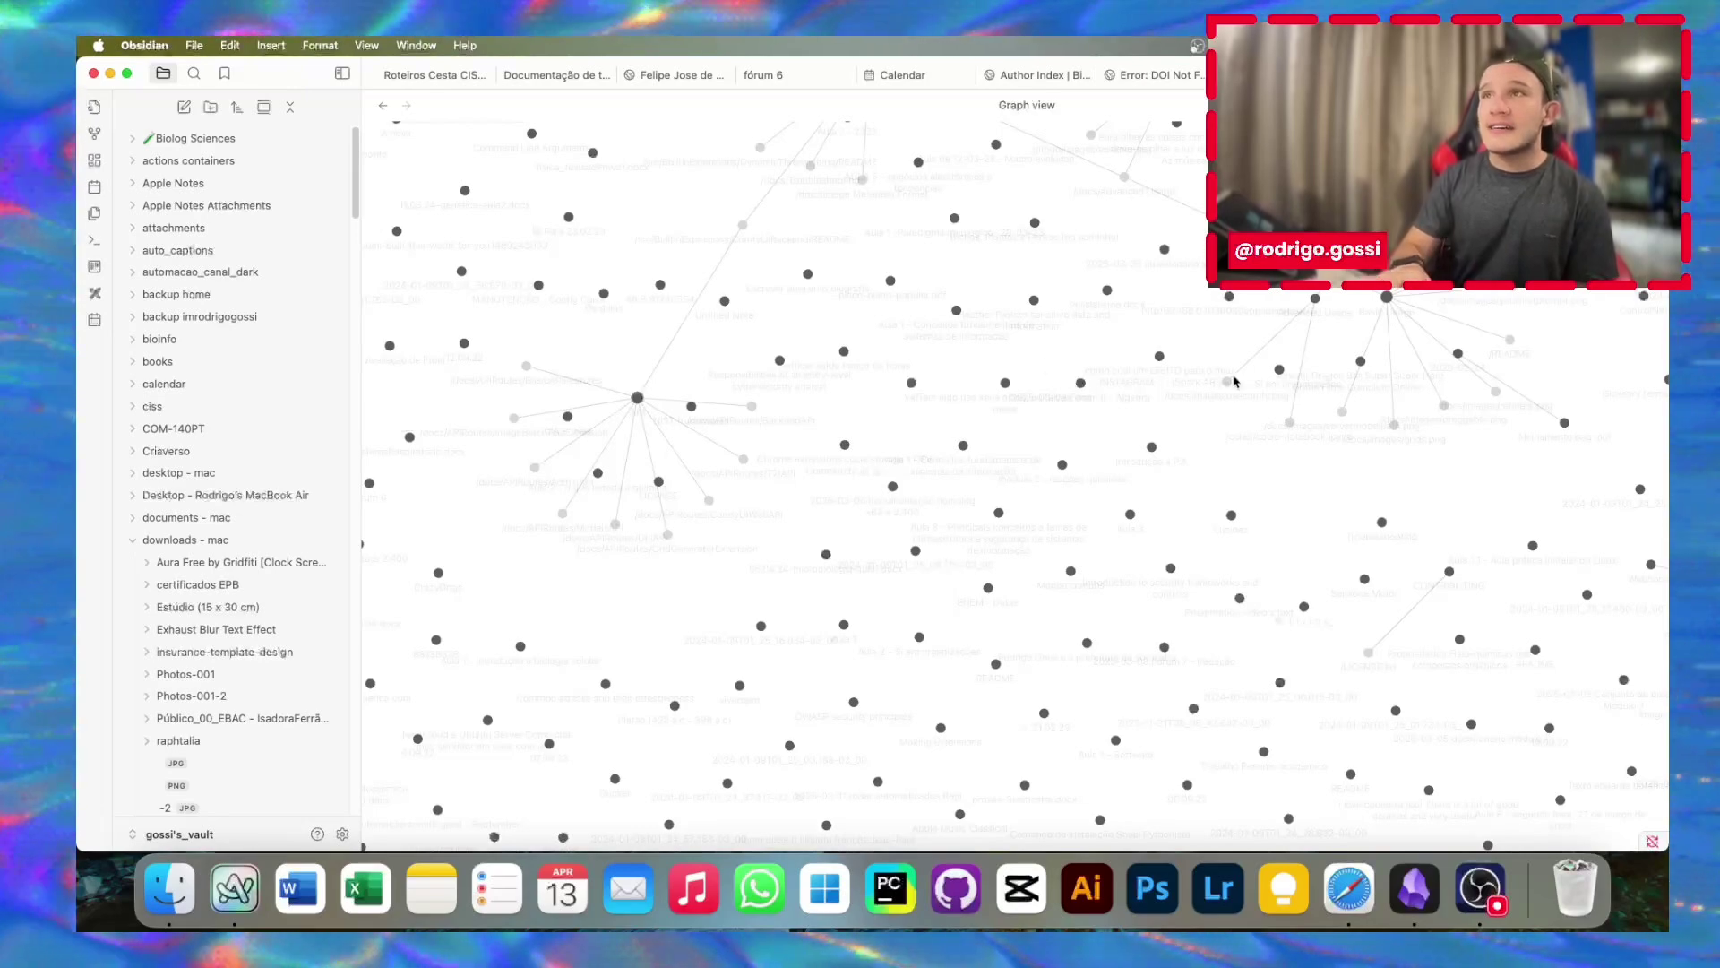
{"action": "scroll", "coordinate": [978, 494], "scroll_direction": "up", "scroll_amount": 5}
{"action": "scroll", "coordinate": [722, 519], "scroll_direction": "down", "scroll_amount": 3}
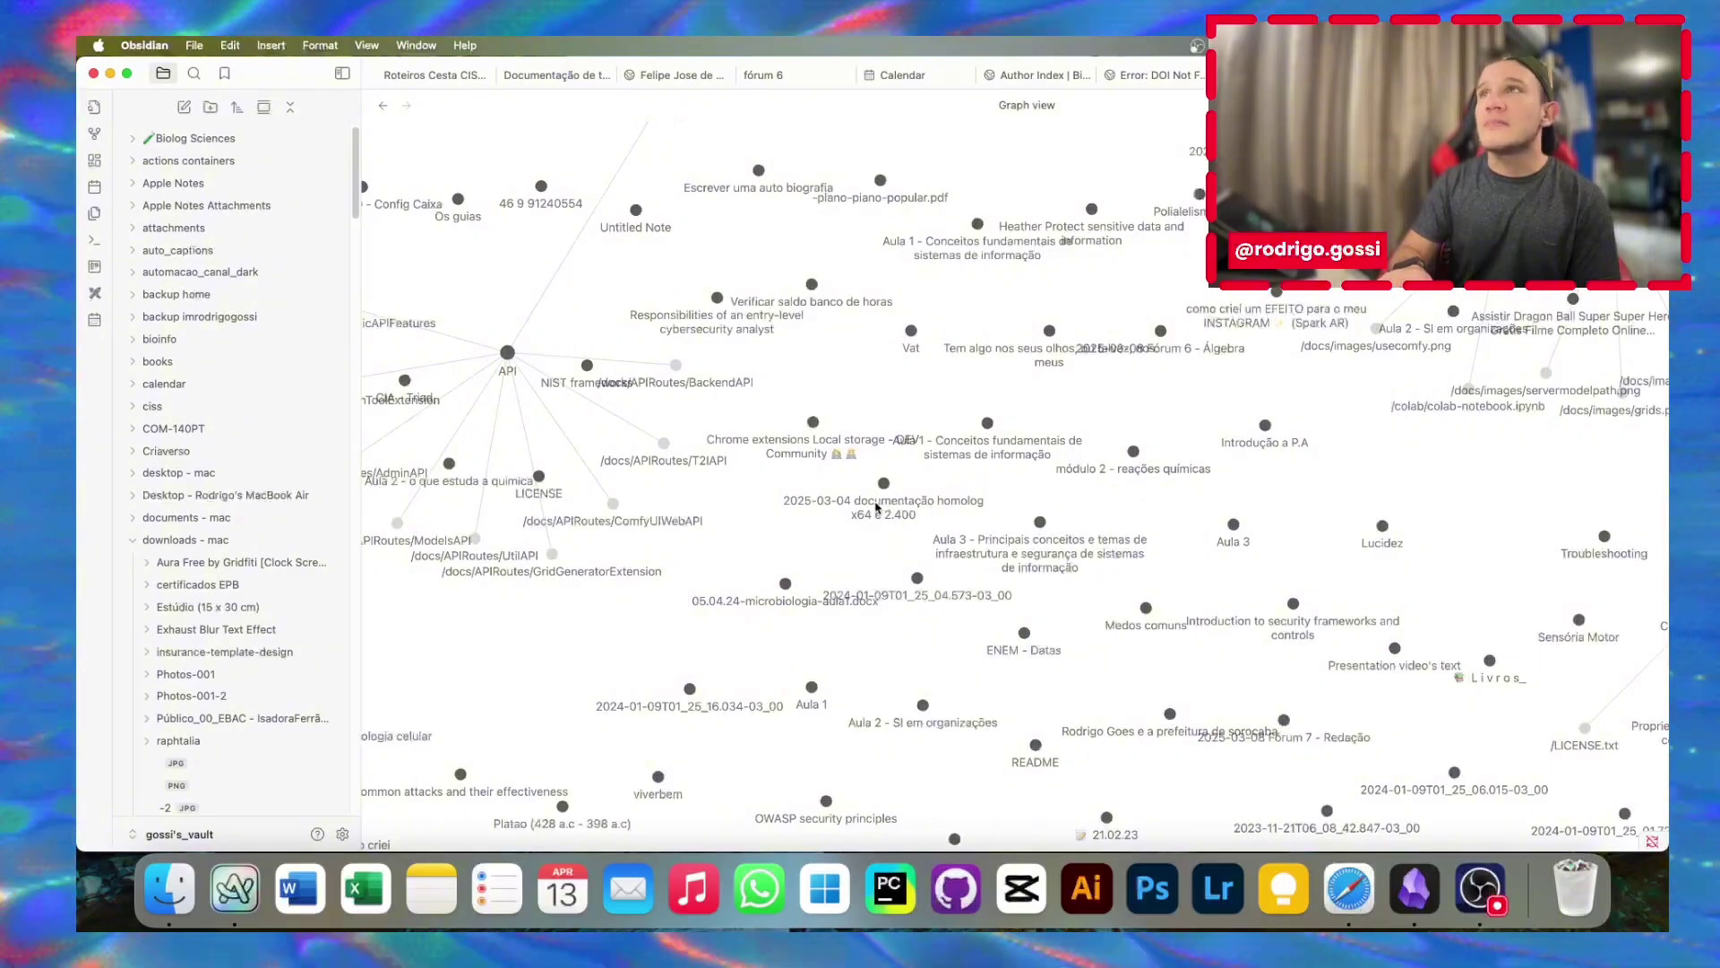
{"action": "left_click_drag", "start_coordinate": [590, 397], "coordinate": [753, 605]}
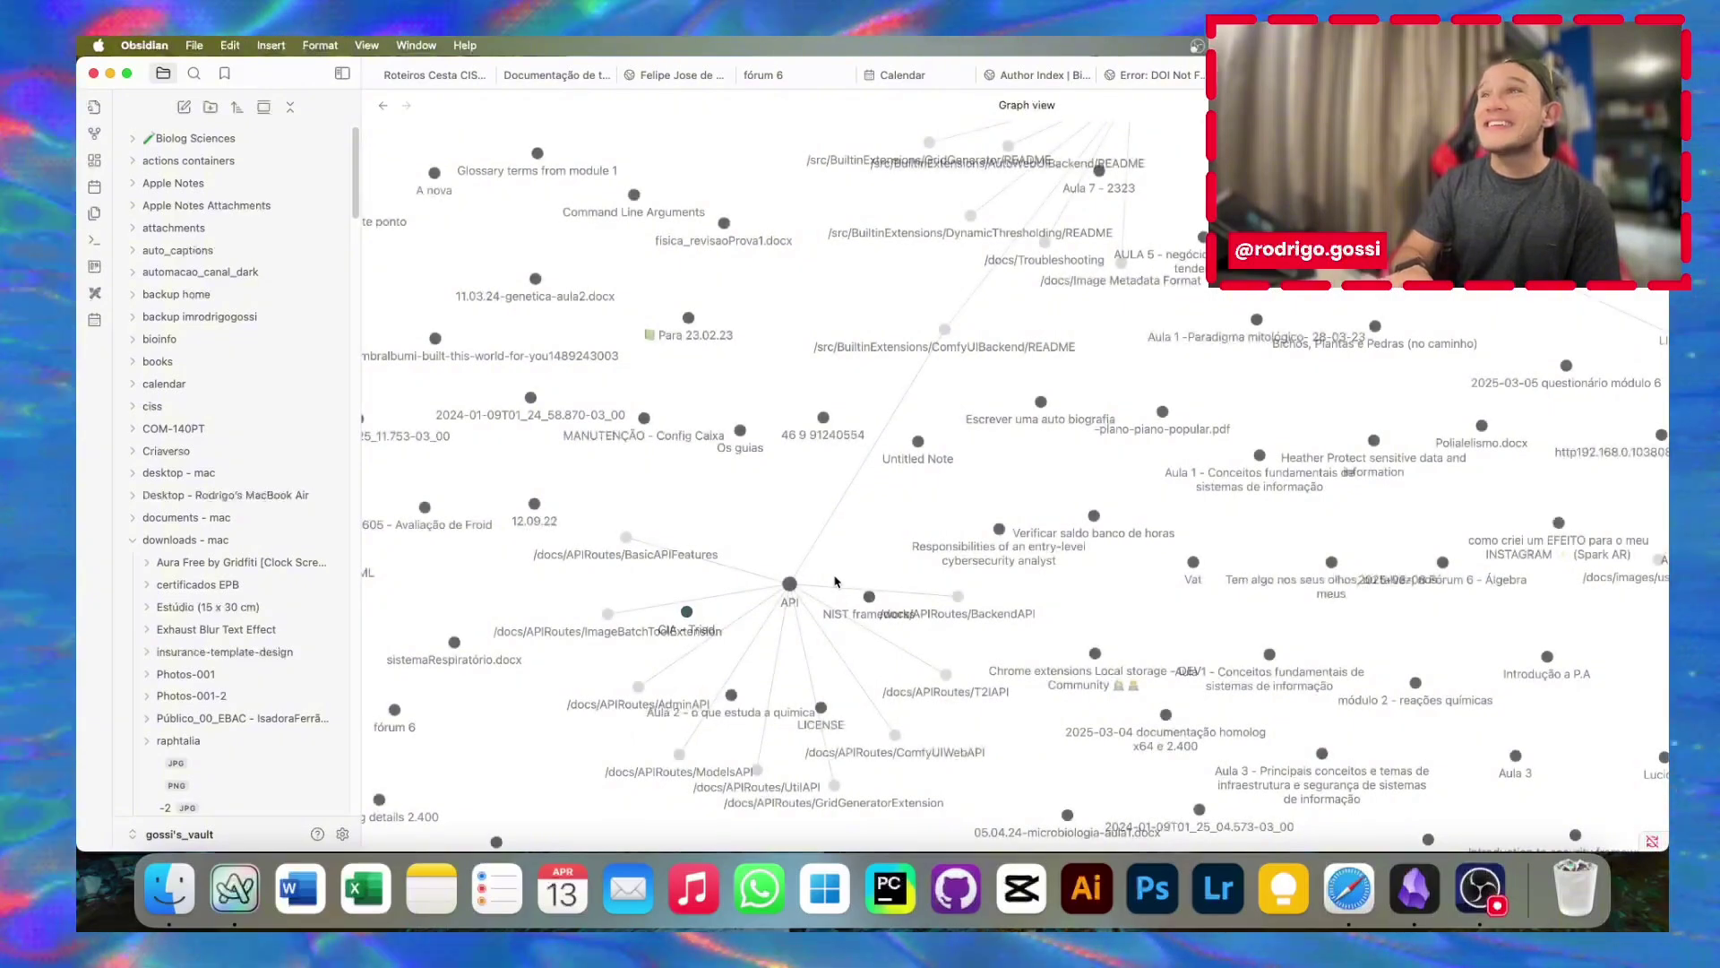
{"action": "left_click_drag", "start_coordinate": [807, 583], "coordinate": [826, 666]}
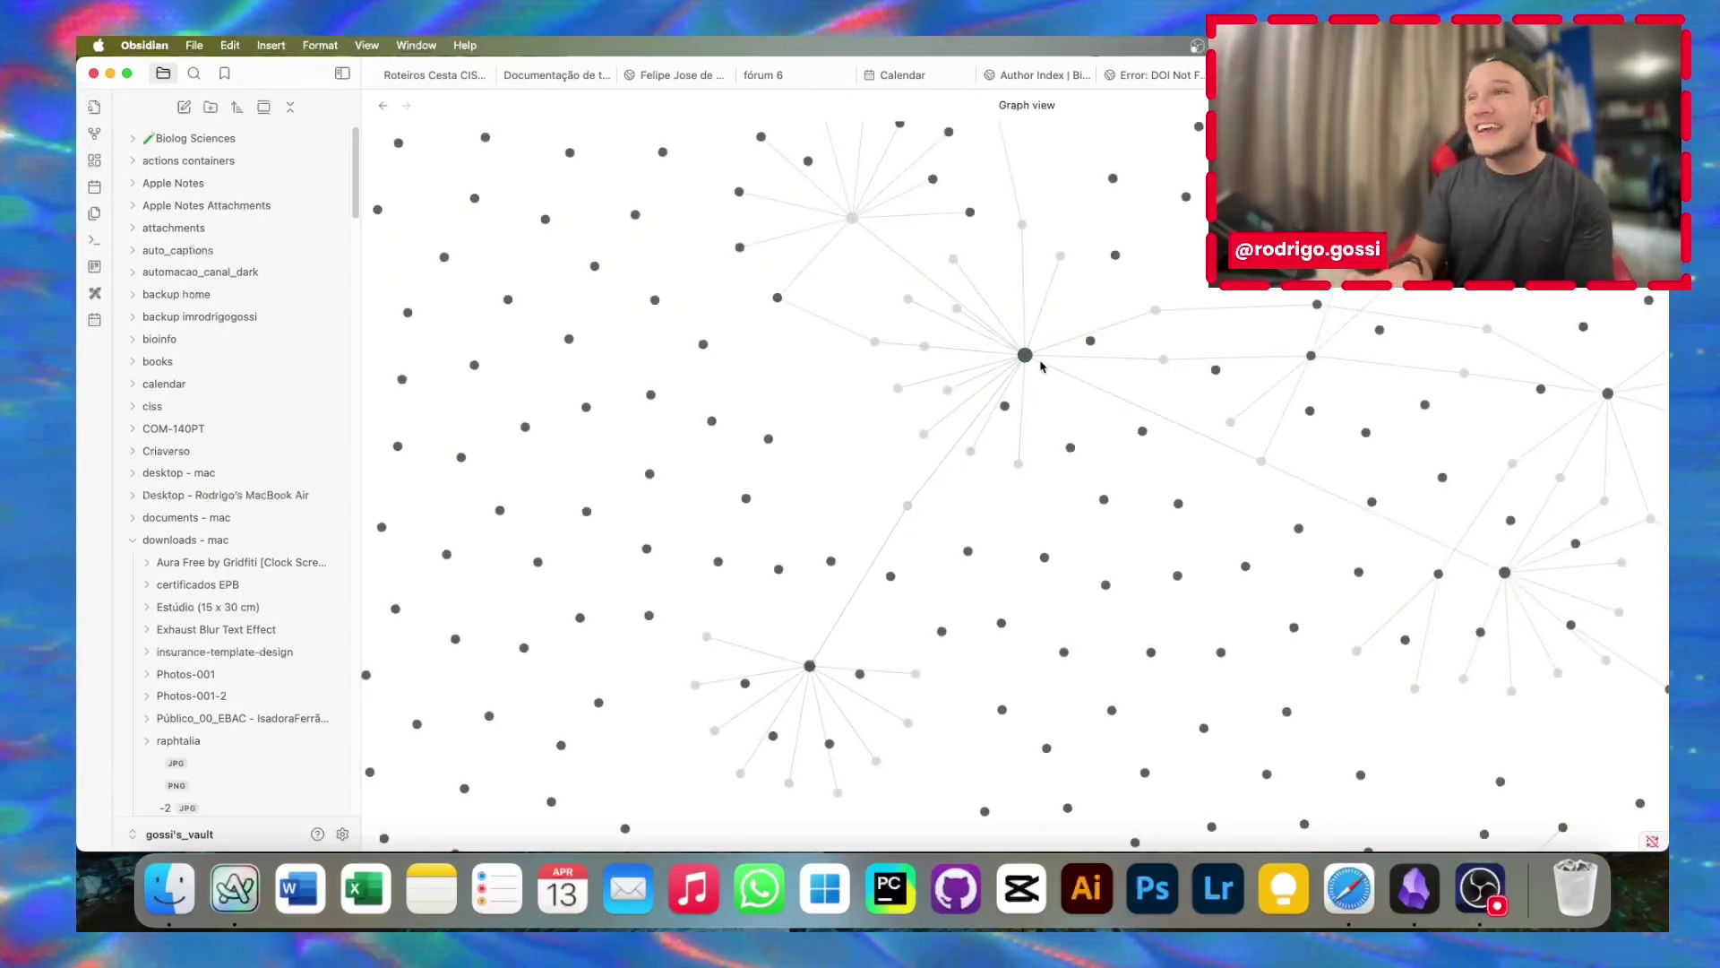
{"action": "scroll", "coordinate": [1042, 366], "scroll_direction": "down", "scroll_amount": 5}
{"action": "scroll", "coordinate": [1187, 446], "scroll_direction": "up", "scroll_amount": 4}
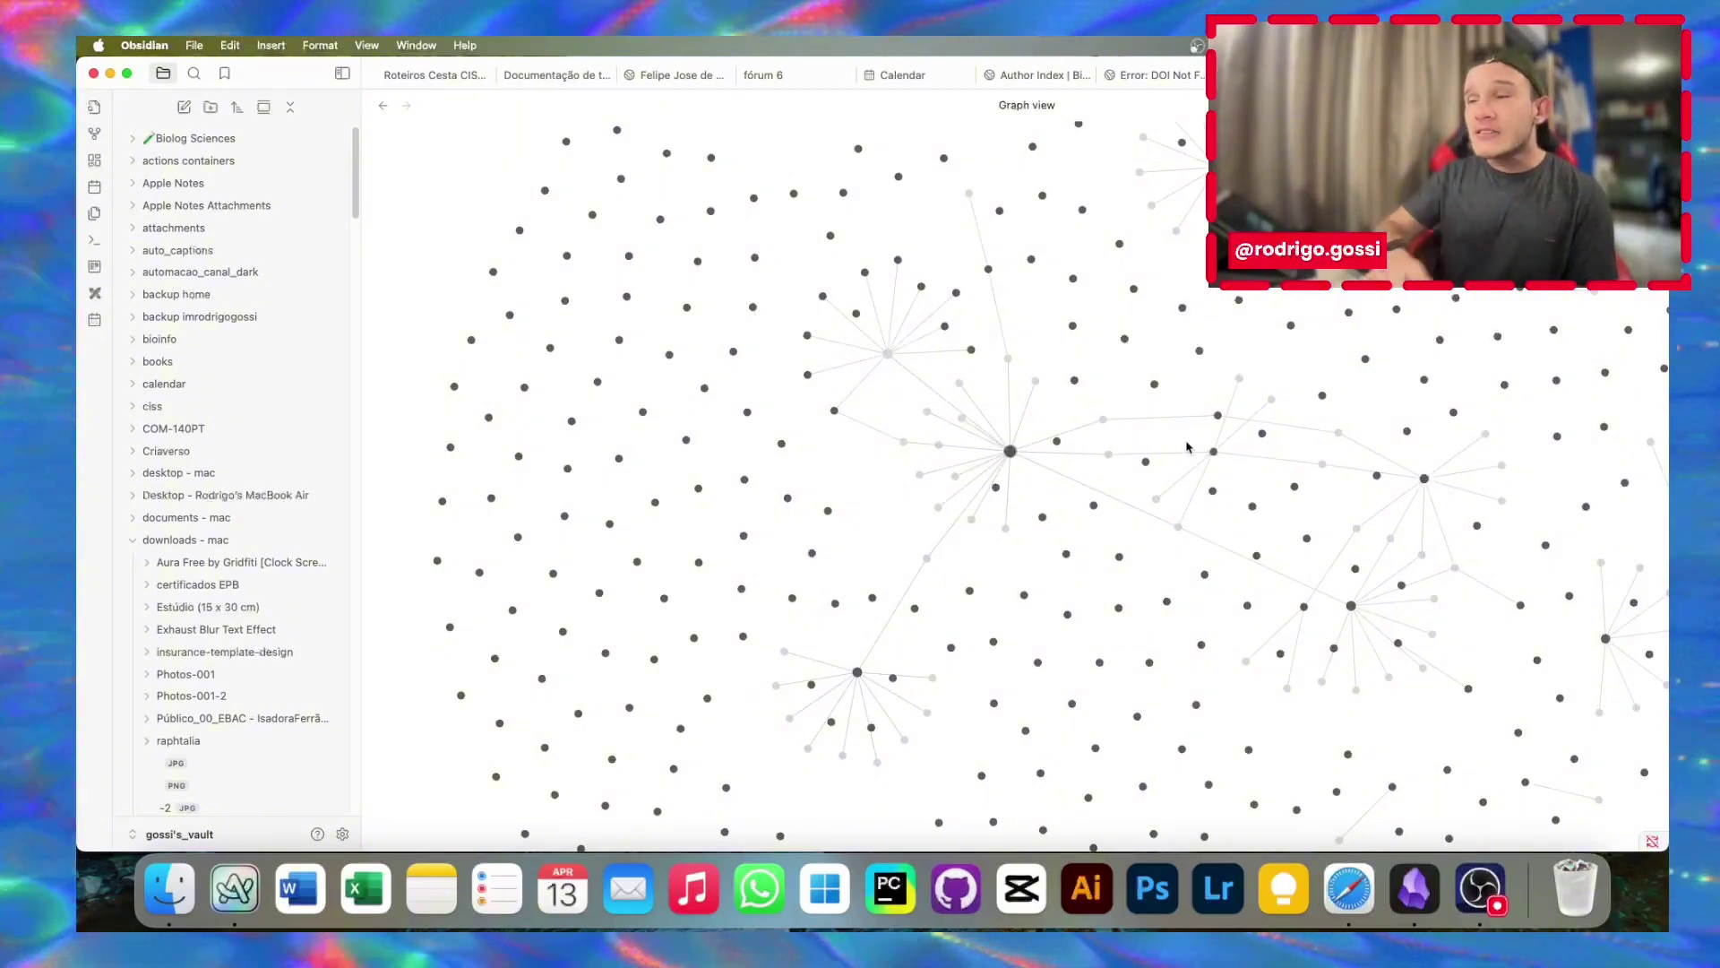
{"action": "scroll", "coordinate": [1360, 496], "scroll_direction": "down", "scroll_amount": 5}
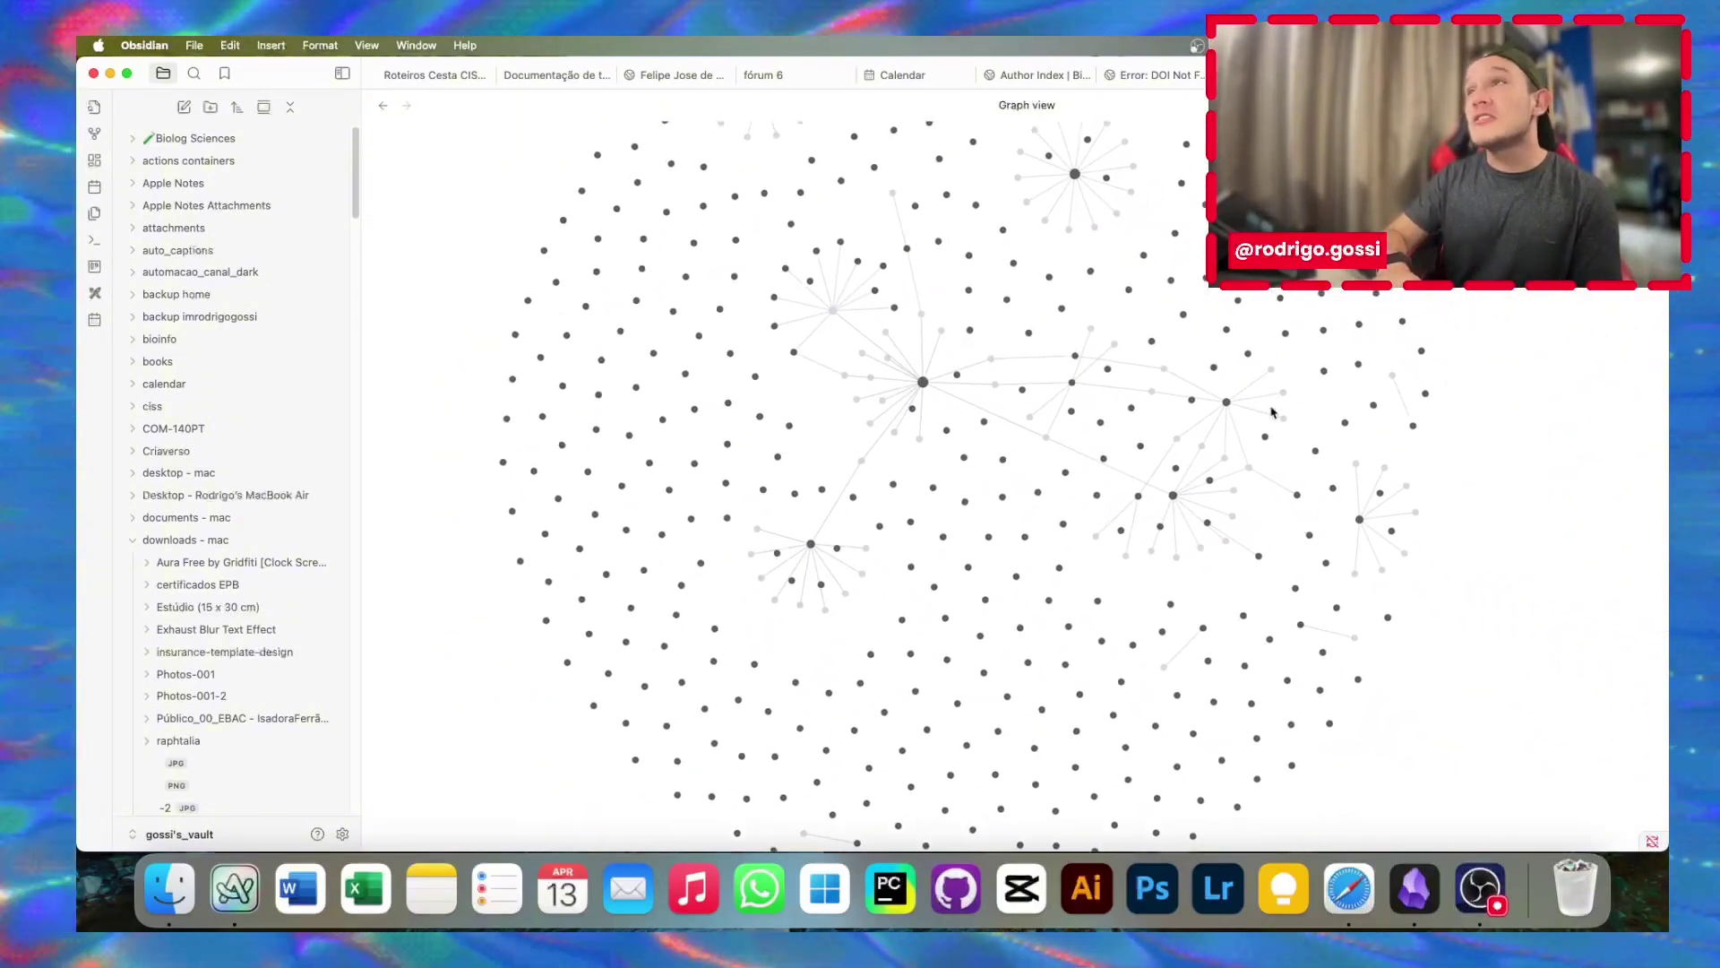
{"action": "scroll", "coordinate": [1273, 412], "scroll_direction": "up", "scroll_amount": 4}
{"action": "scroll", "coordinate": [1274, 412], "scroll_direction": "up", "scroll_amount": 2}
{"action": "left_click_drag", "start_coordinate": [1131, 462], "coordinate": [1327, 469]}
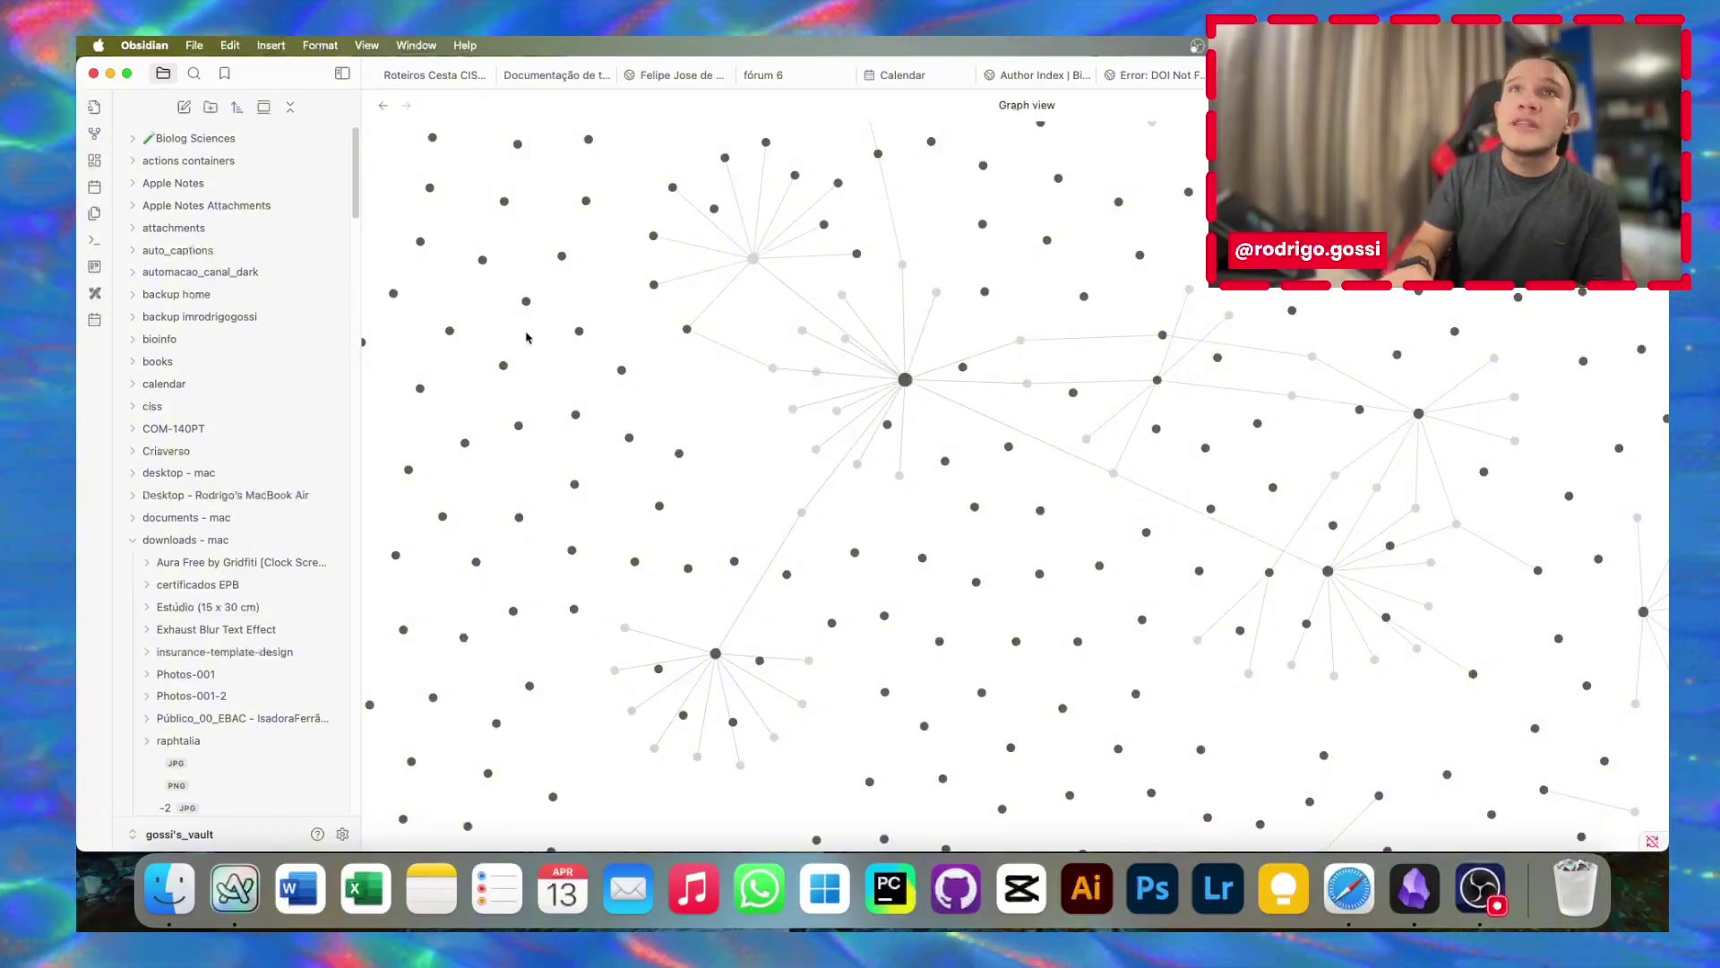
{"action": "scroll", "coordinate": [400, 391], "scroll_direction": "down", "scroll_amount": 10}
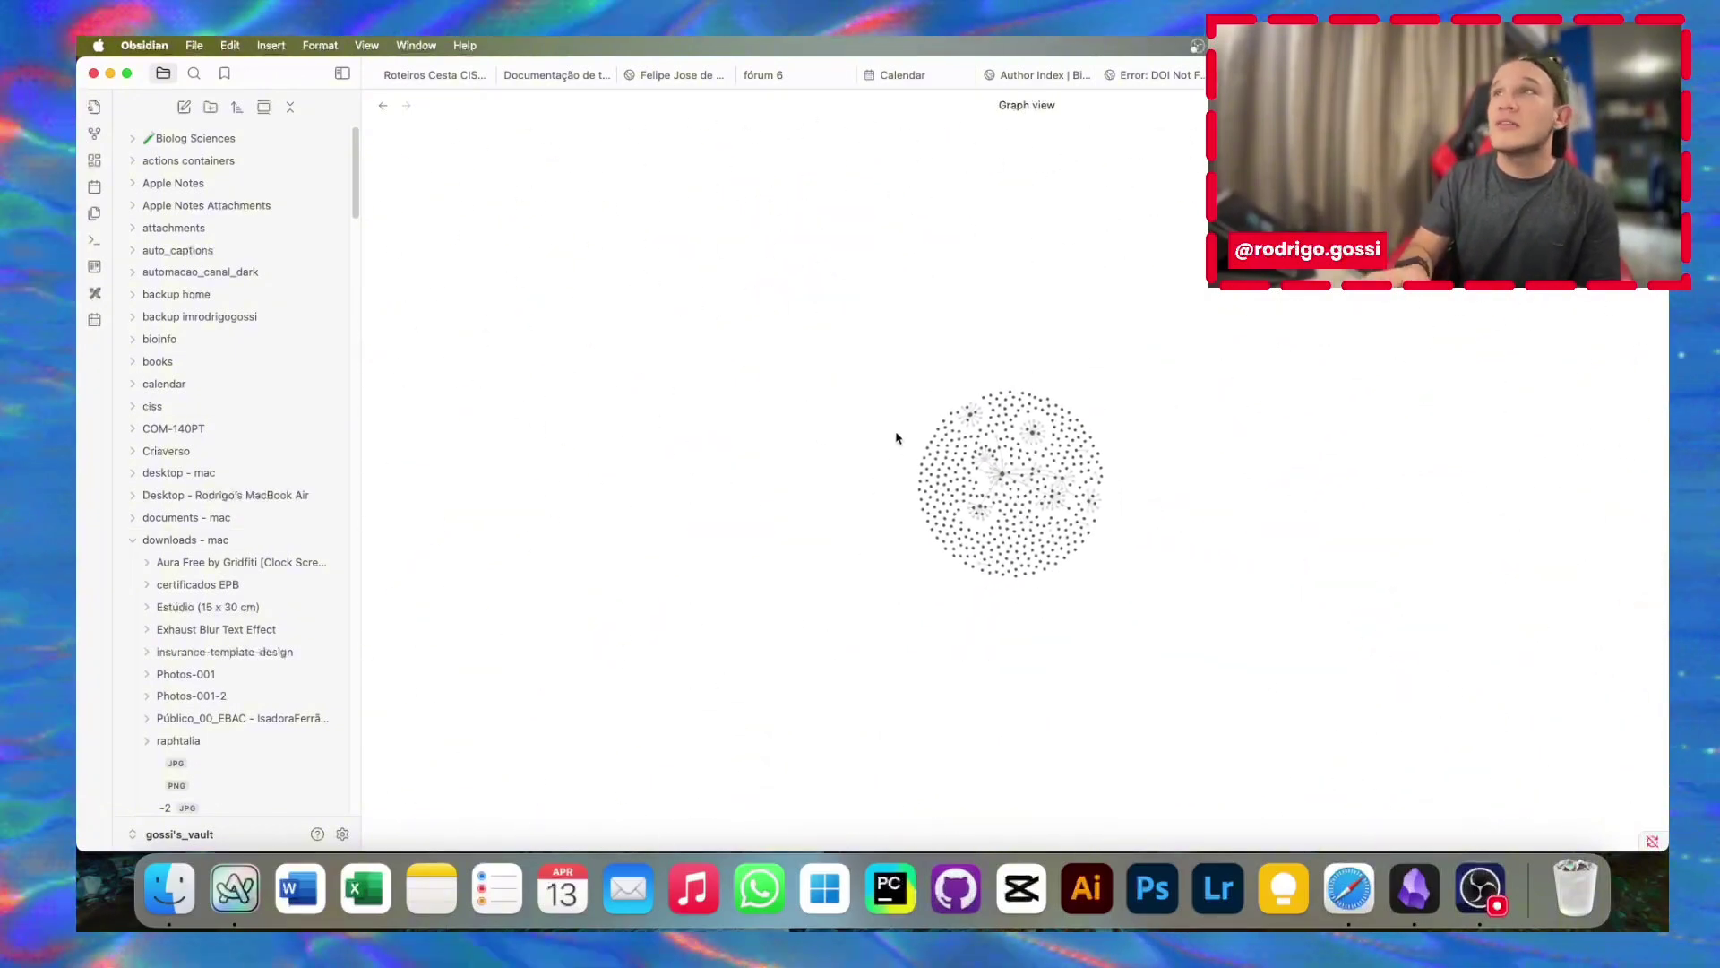
{"action": "scroll", "coordinate": [1073, 556], "scroll_direction": "up", "scroll_amount": 3}
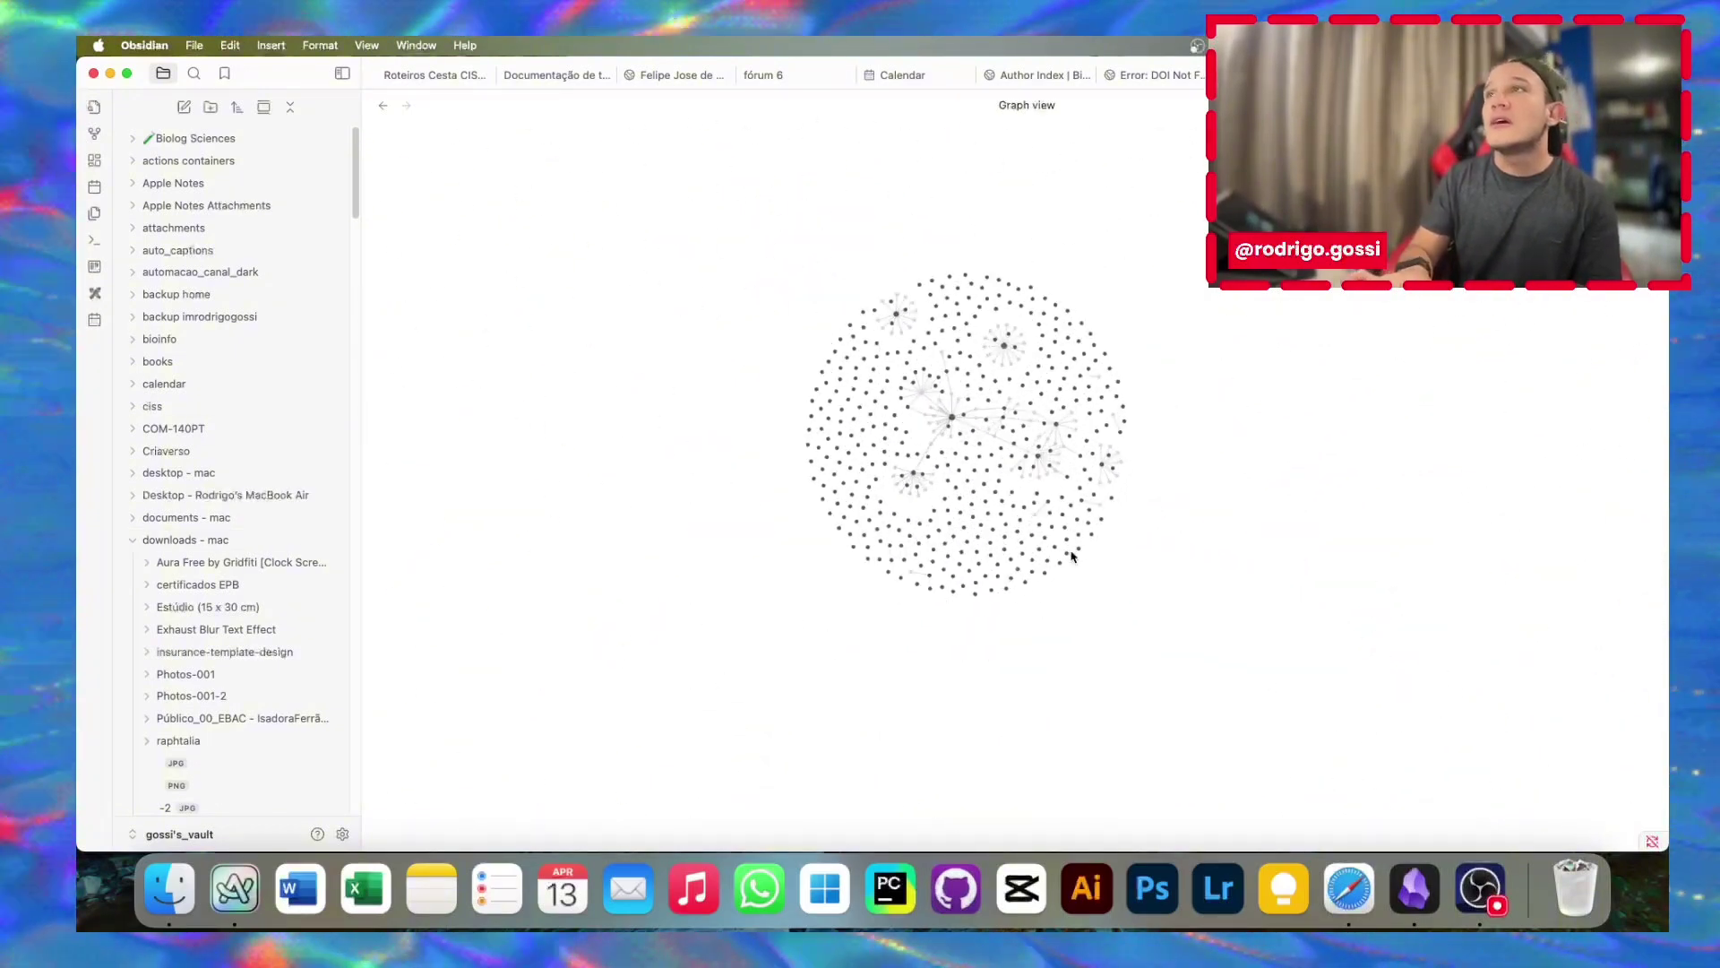
Collapse the downloads - mac folder and look through the remaining folders of the vault
{"action": "left_click", "coordinate": [138, 542]}
{"action": "scroll", "coordinate": [139, 542], "scroll_direction": "down", "scroll_amount": 15}
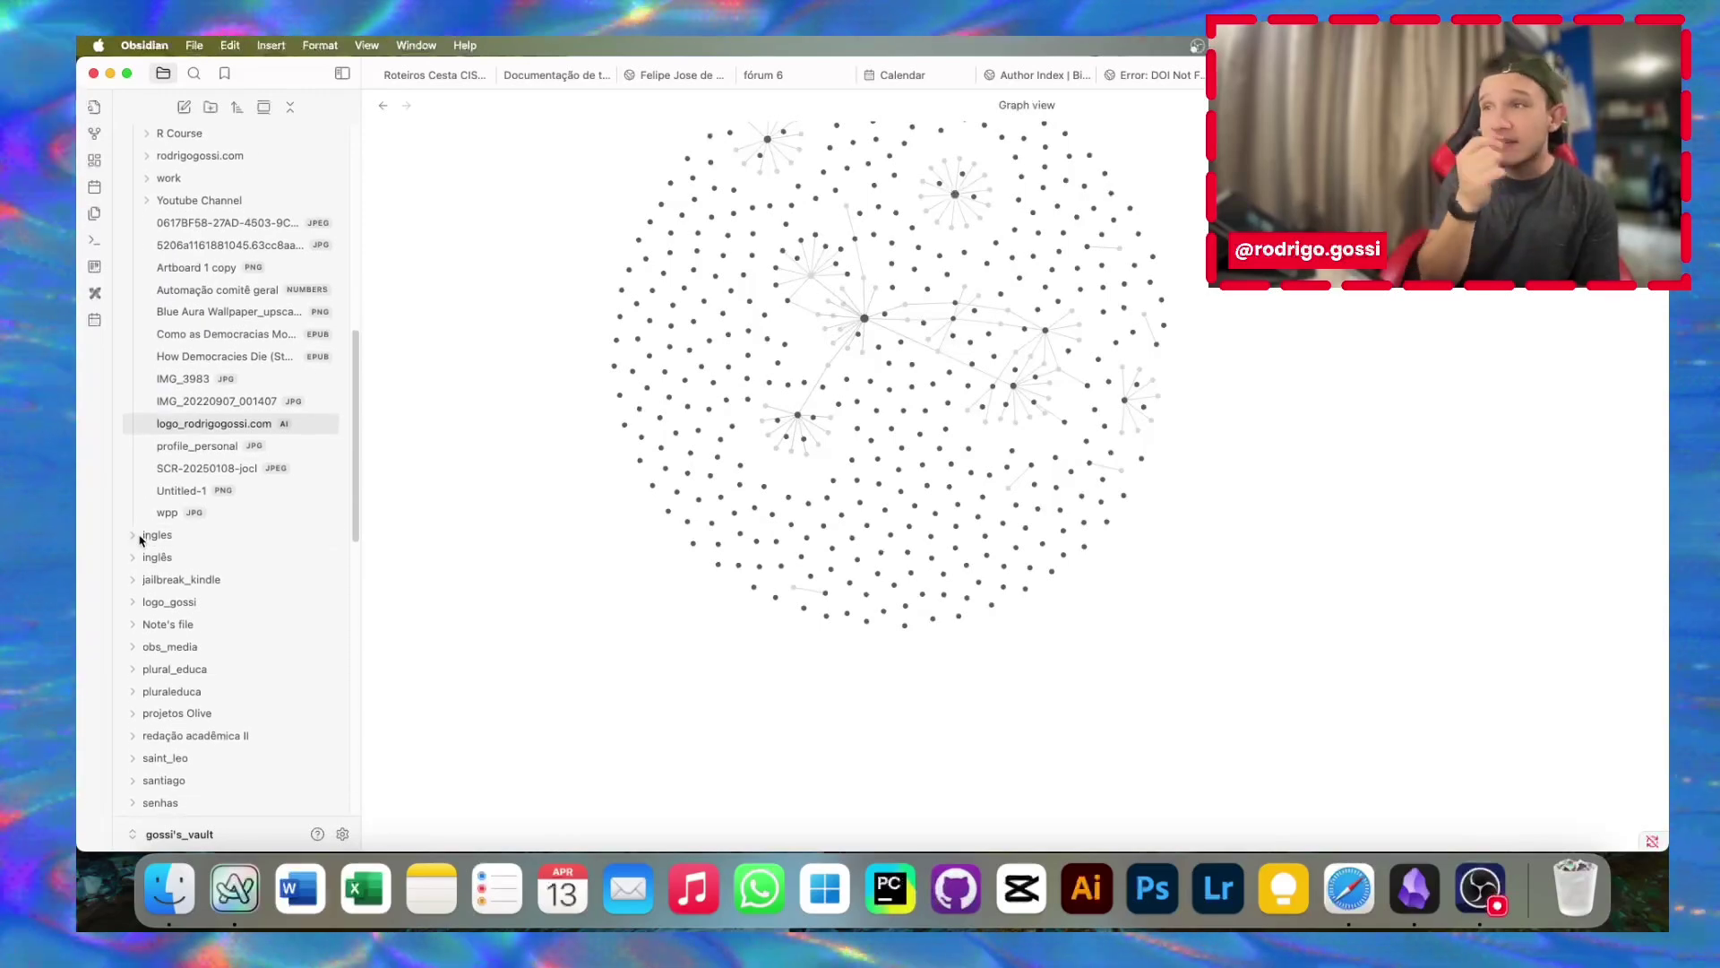
{"action": "scroll", "coordinate": [139, 544], "scroll_direction": "down", "scroll_amount": 8}
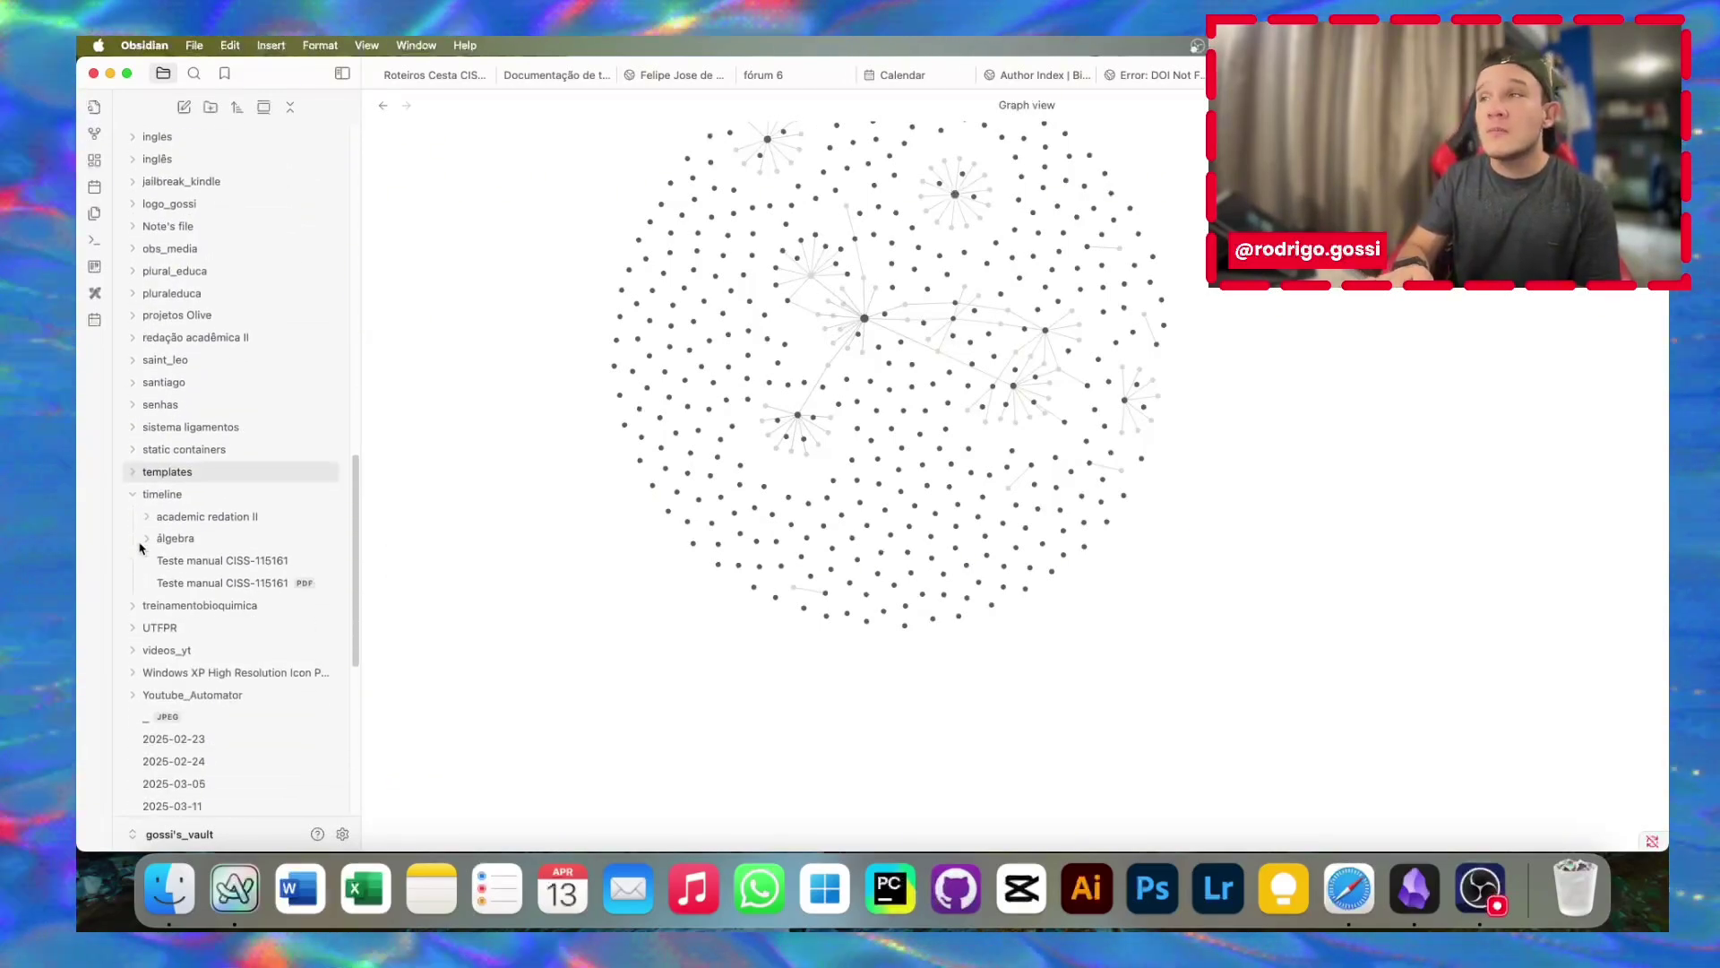
Take a closer look at the graph's linked notes and open the monthly calendar view
{"action": "scroll", "coordinate": [878, 587], "scroll_direction": "up", "scroll_amount": 5}
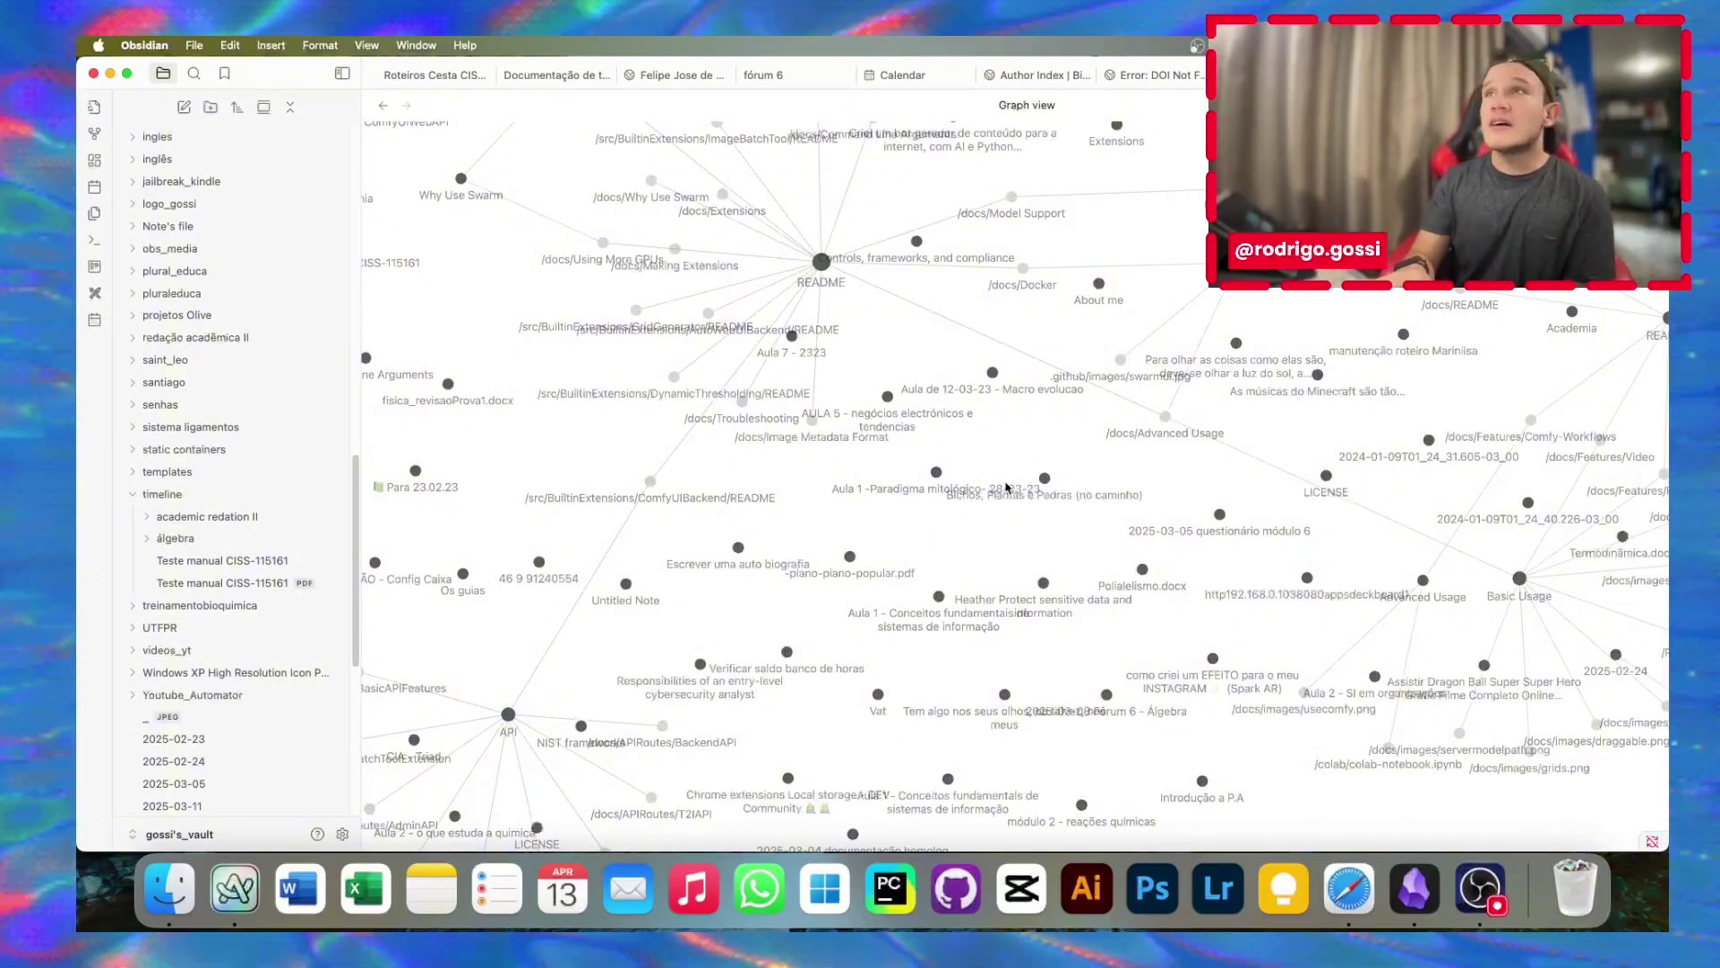
{"action": "scroll", "coordinate": [1005, 486], "scroll_direction": "down", "scroll_amount": 3}
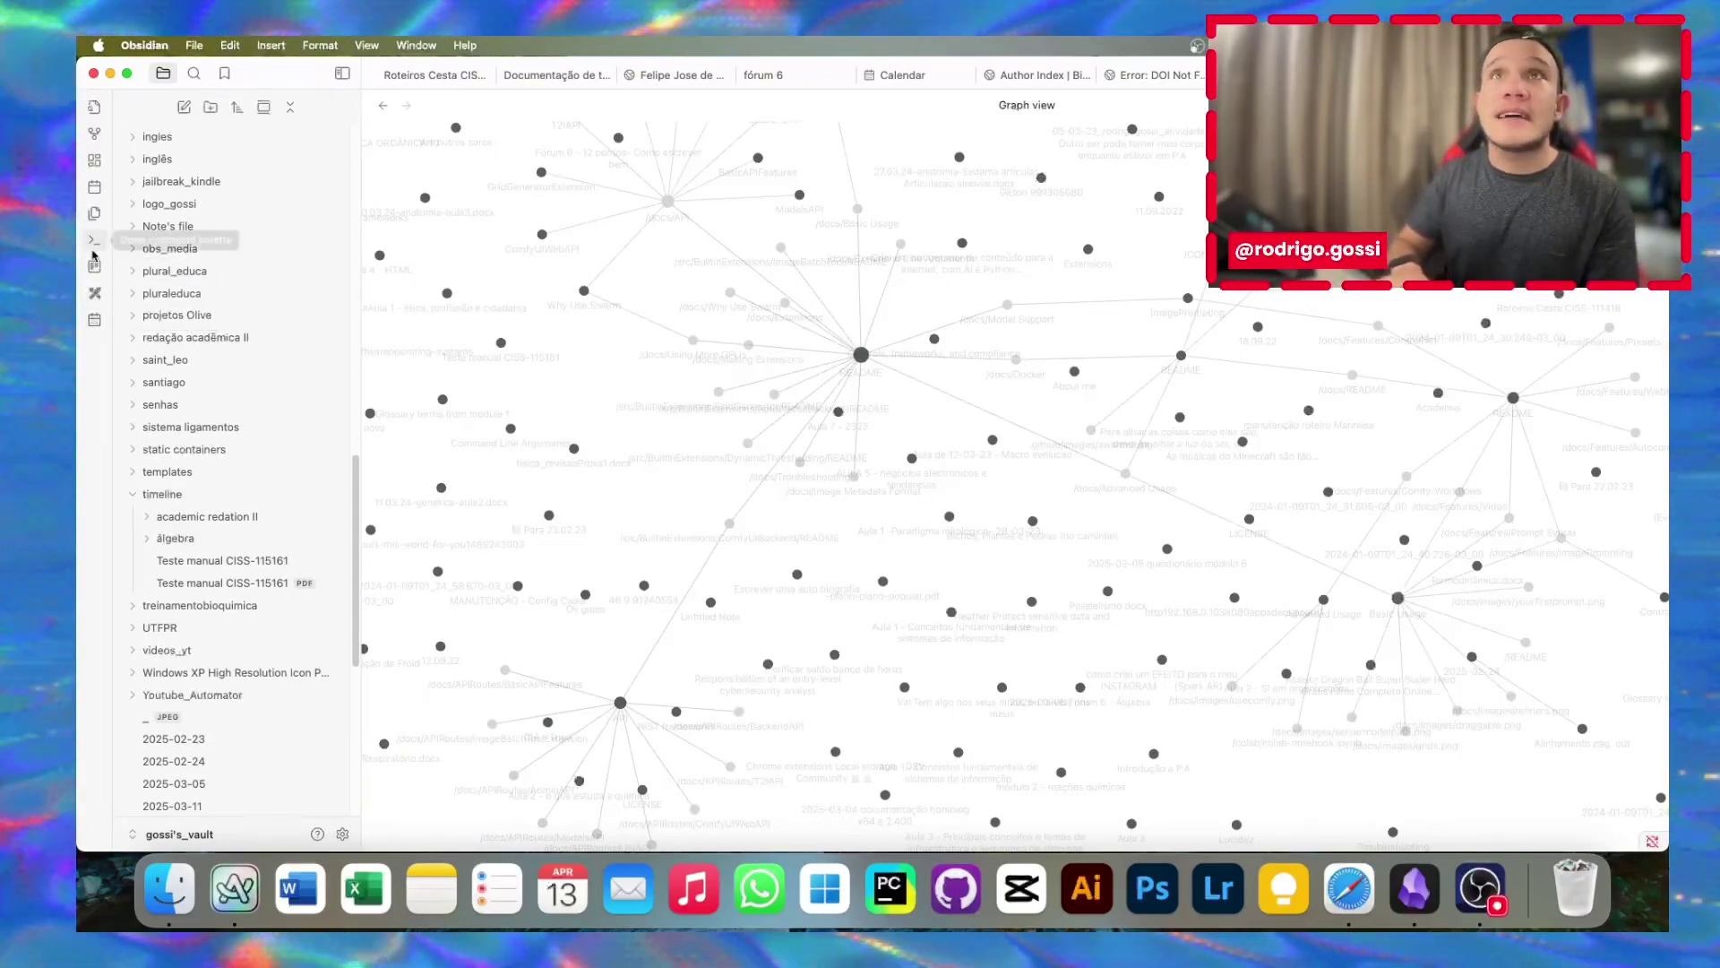
{"action": "left_click", "coordinate": [98, 325]}
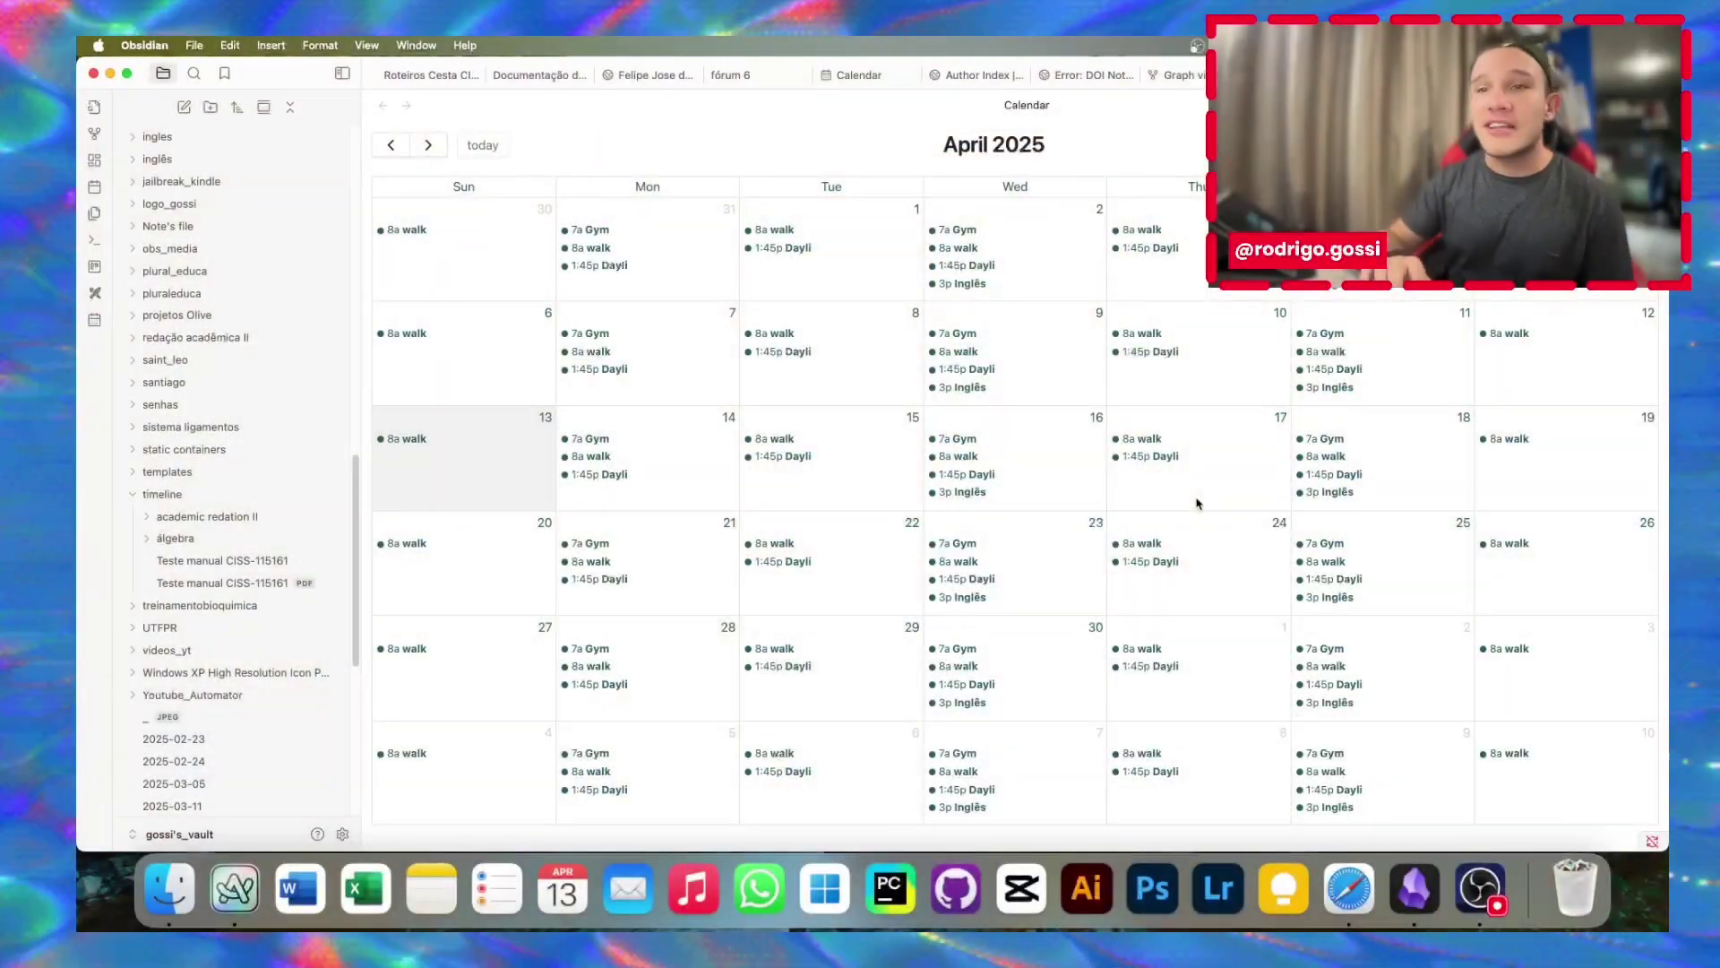
{"action": "scroll", "coordinate": [259, 627], "scroll_direction": "up", "scroll_amount": 10}
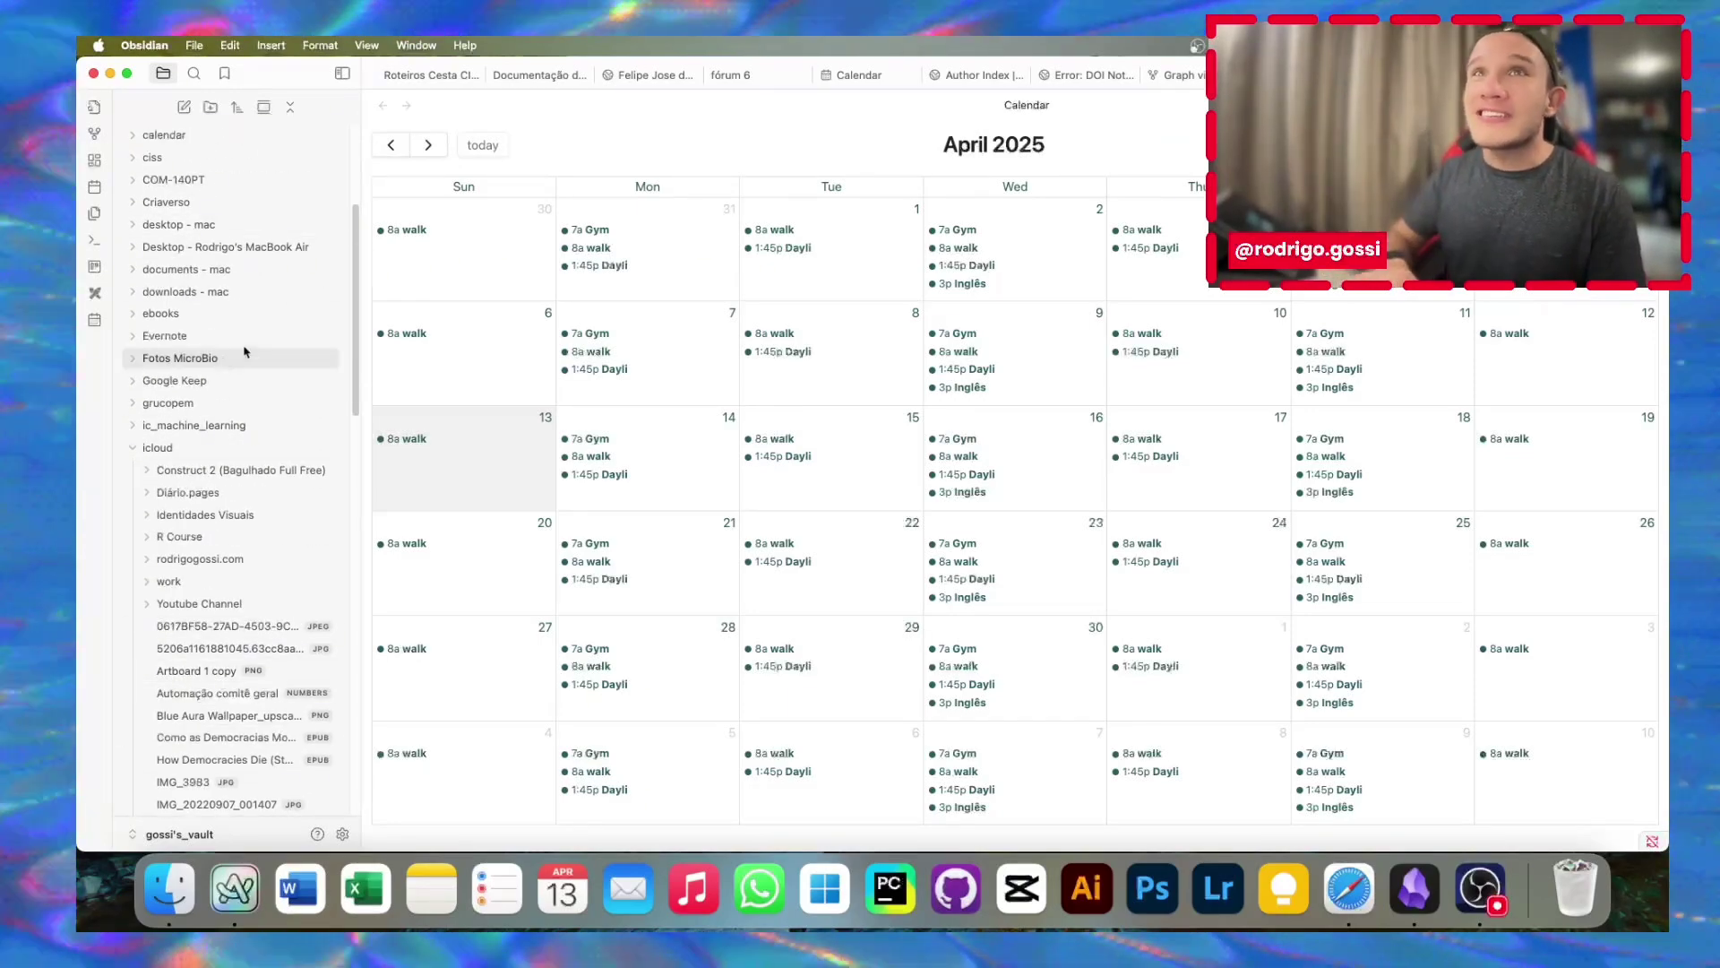
Switch to Finder, open the vault's root folder and look through its files and subfolders
{"action": "left_click", "coordinate": [171, 869]}
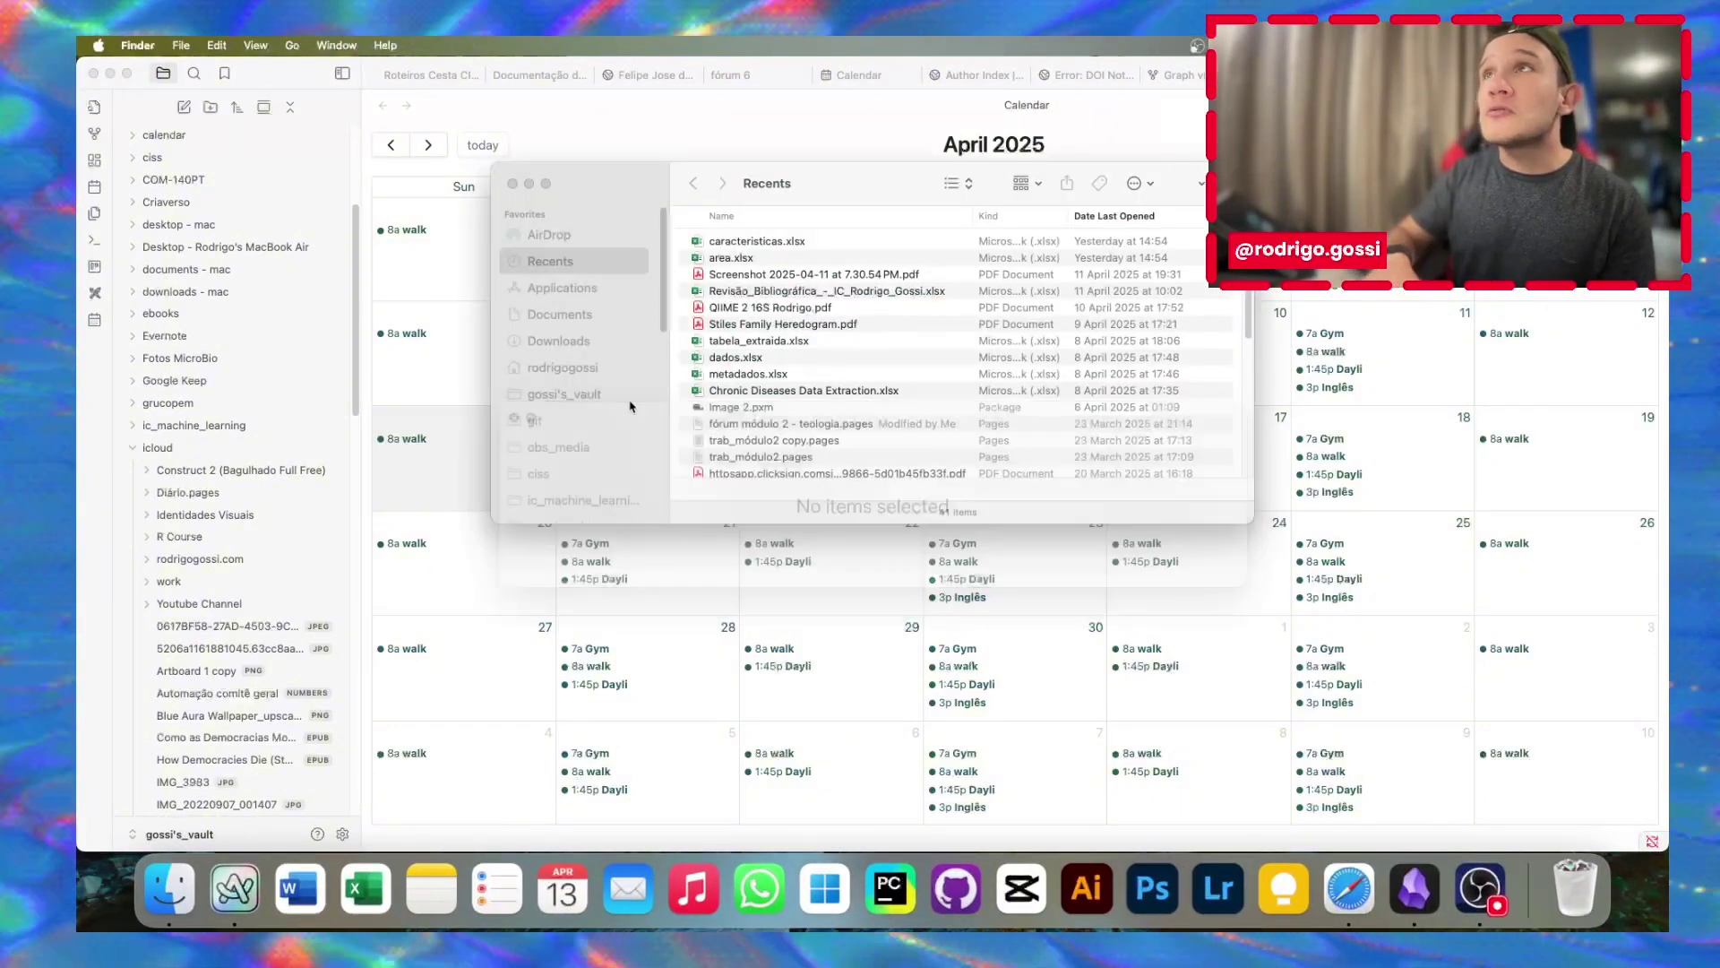
{"action": "scroll", "coordinate": [565, 412], "scroll_direction": "down", "scroll_amount": 3}
{"action": "left_click", "coordinate": [556, 444]}
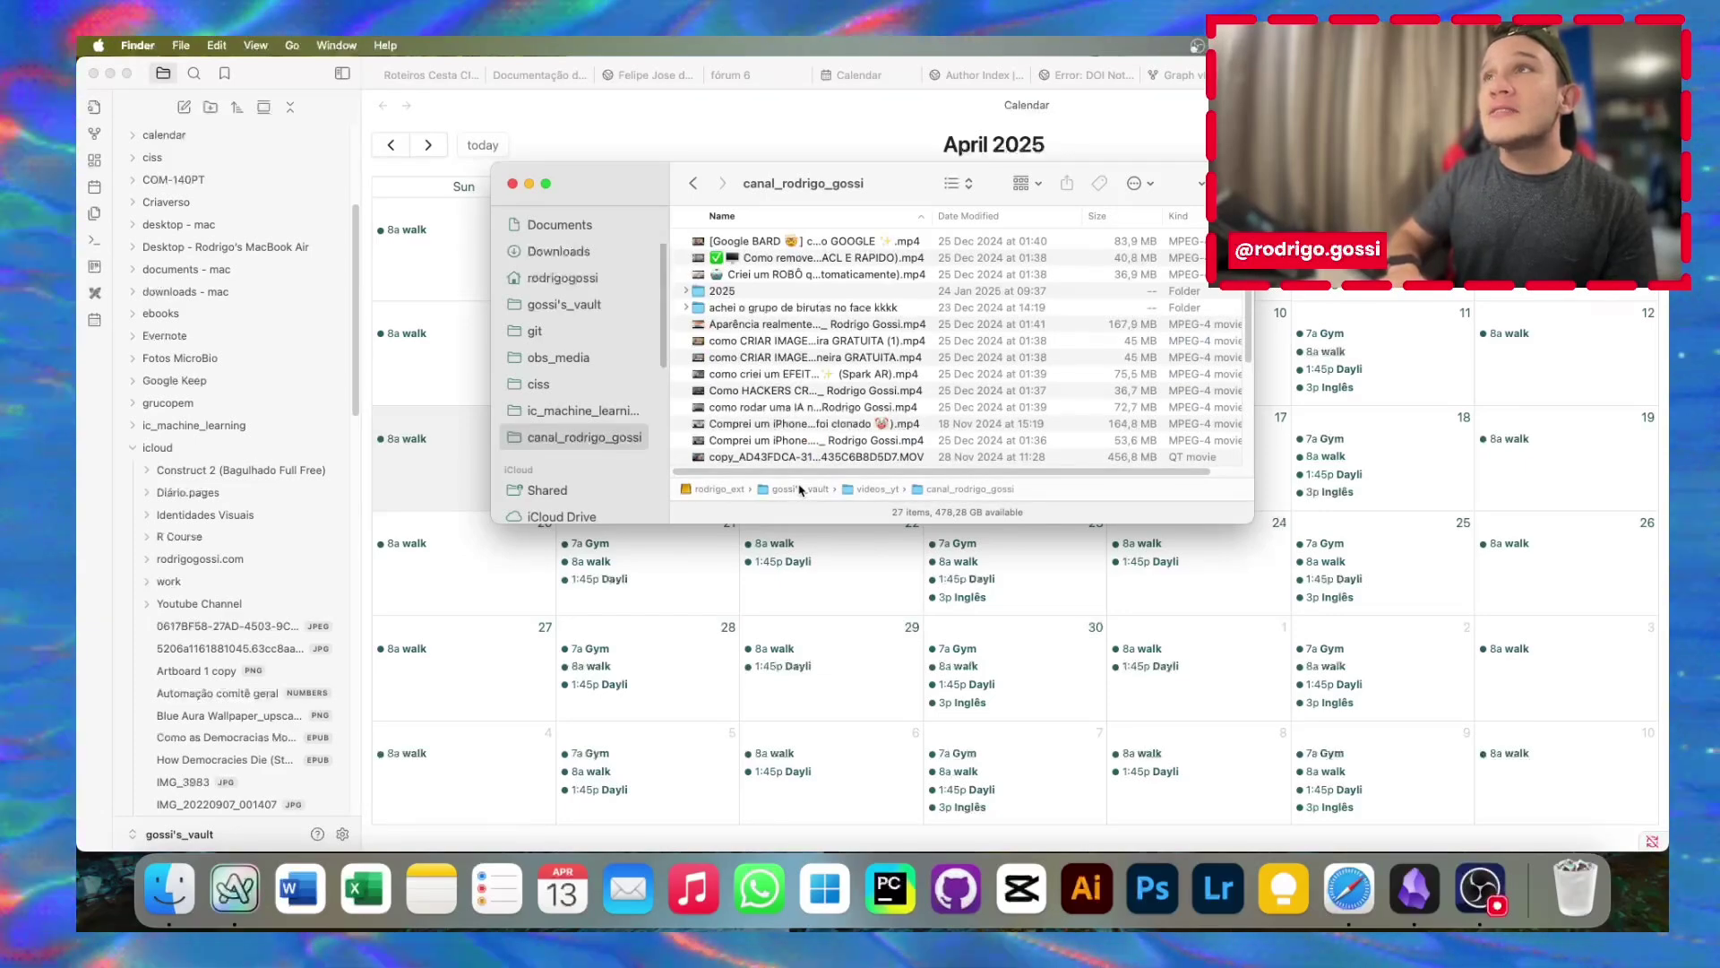
{"action": "double_click", "coordinate": [800, 489]}
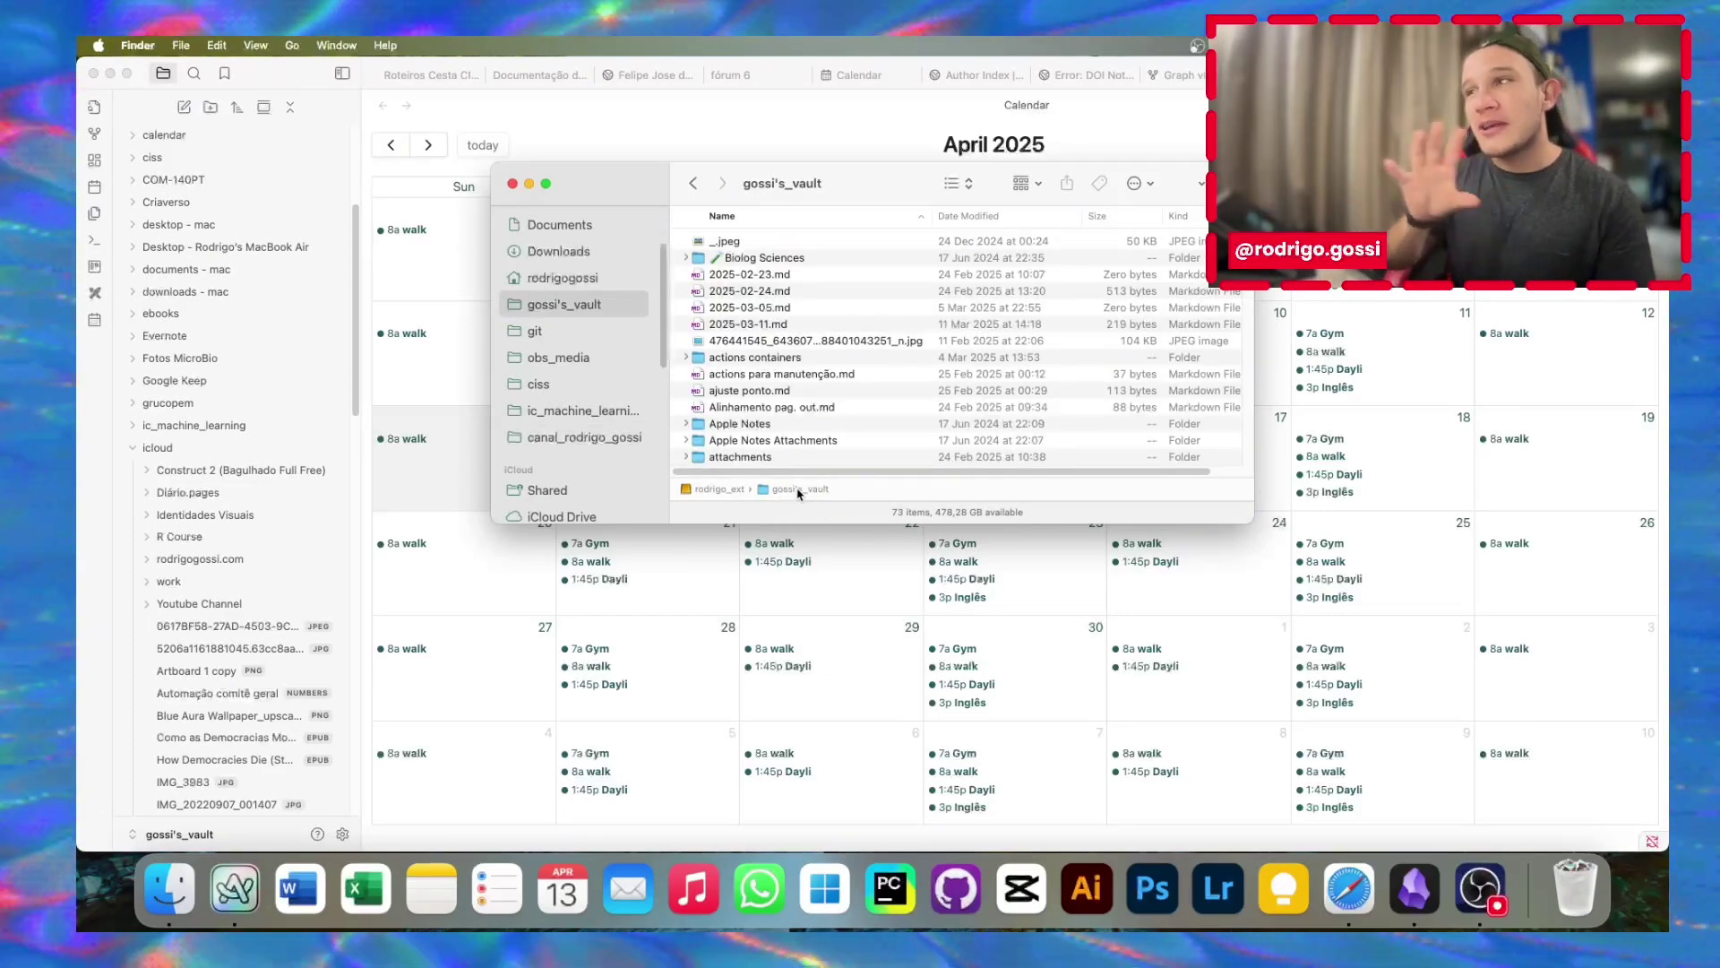
{"action": "scroll", "coordinate": [831, 334], "scroll_direction": "down", "scroll_amount": 5}
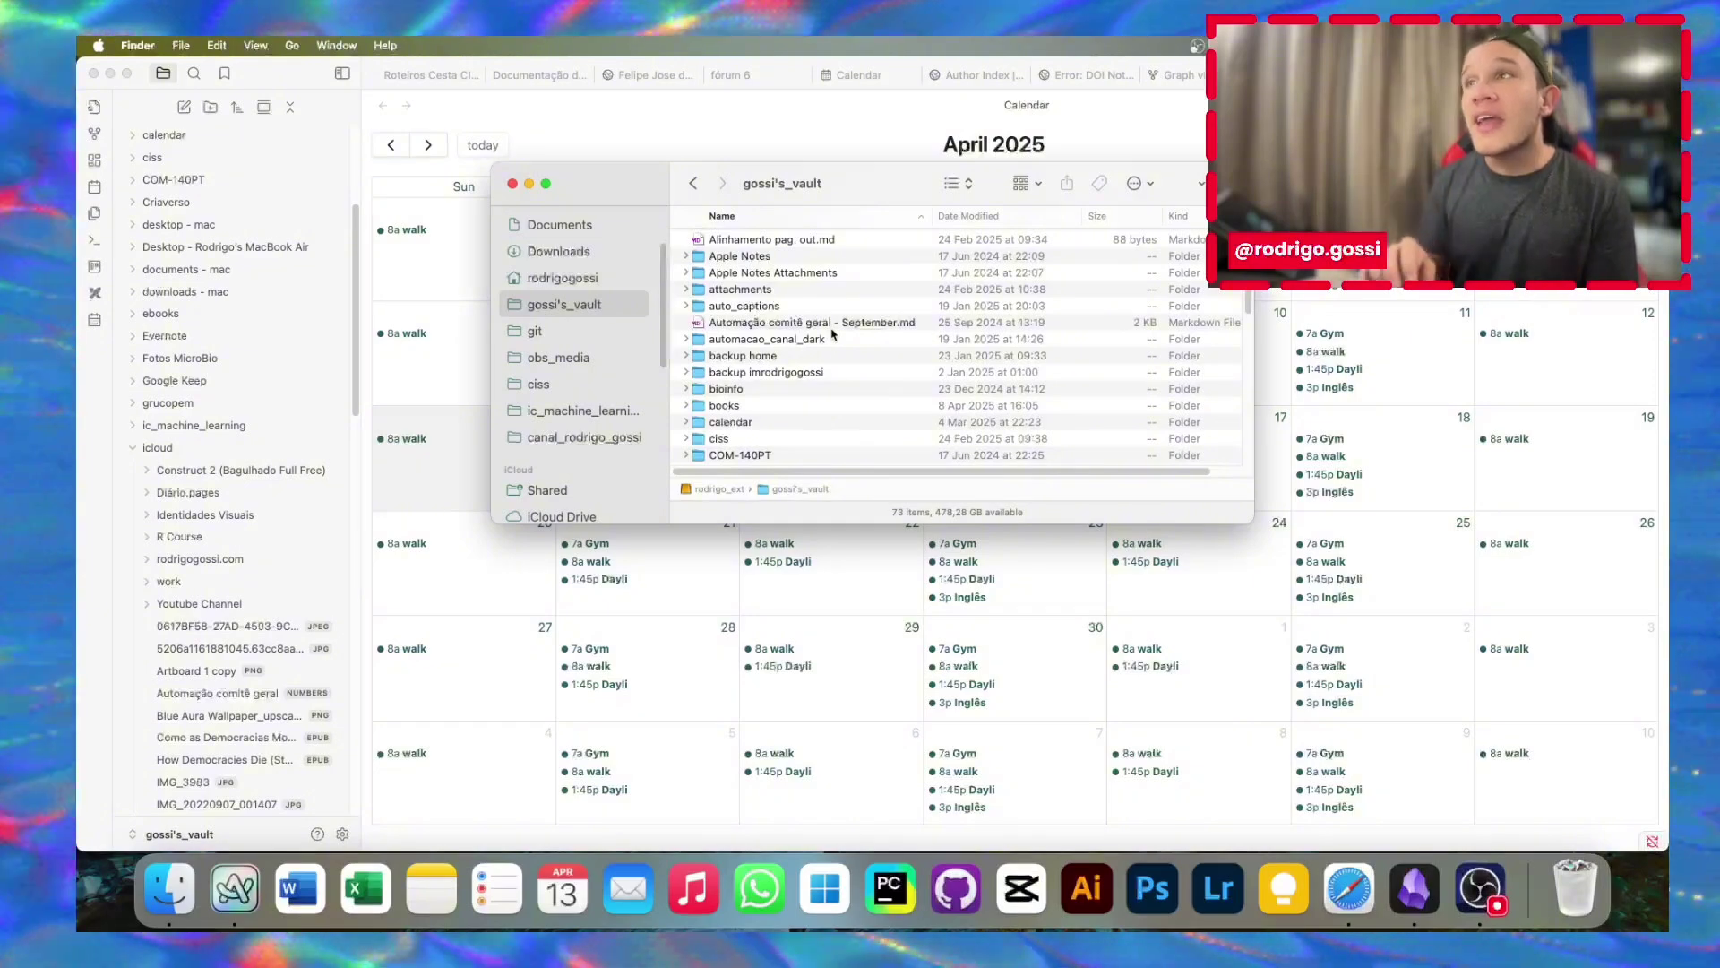
{"action": "scroll", "coordinate": [832, 336], "scroll_direction": "down", "scroll_amount": 5}
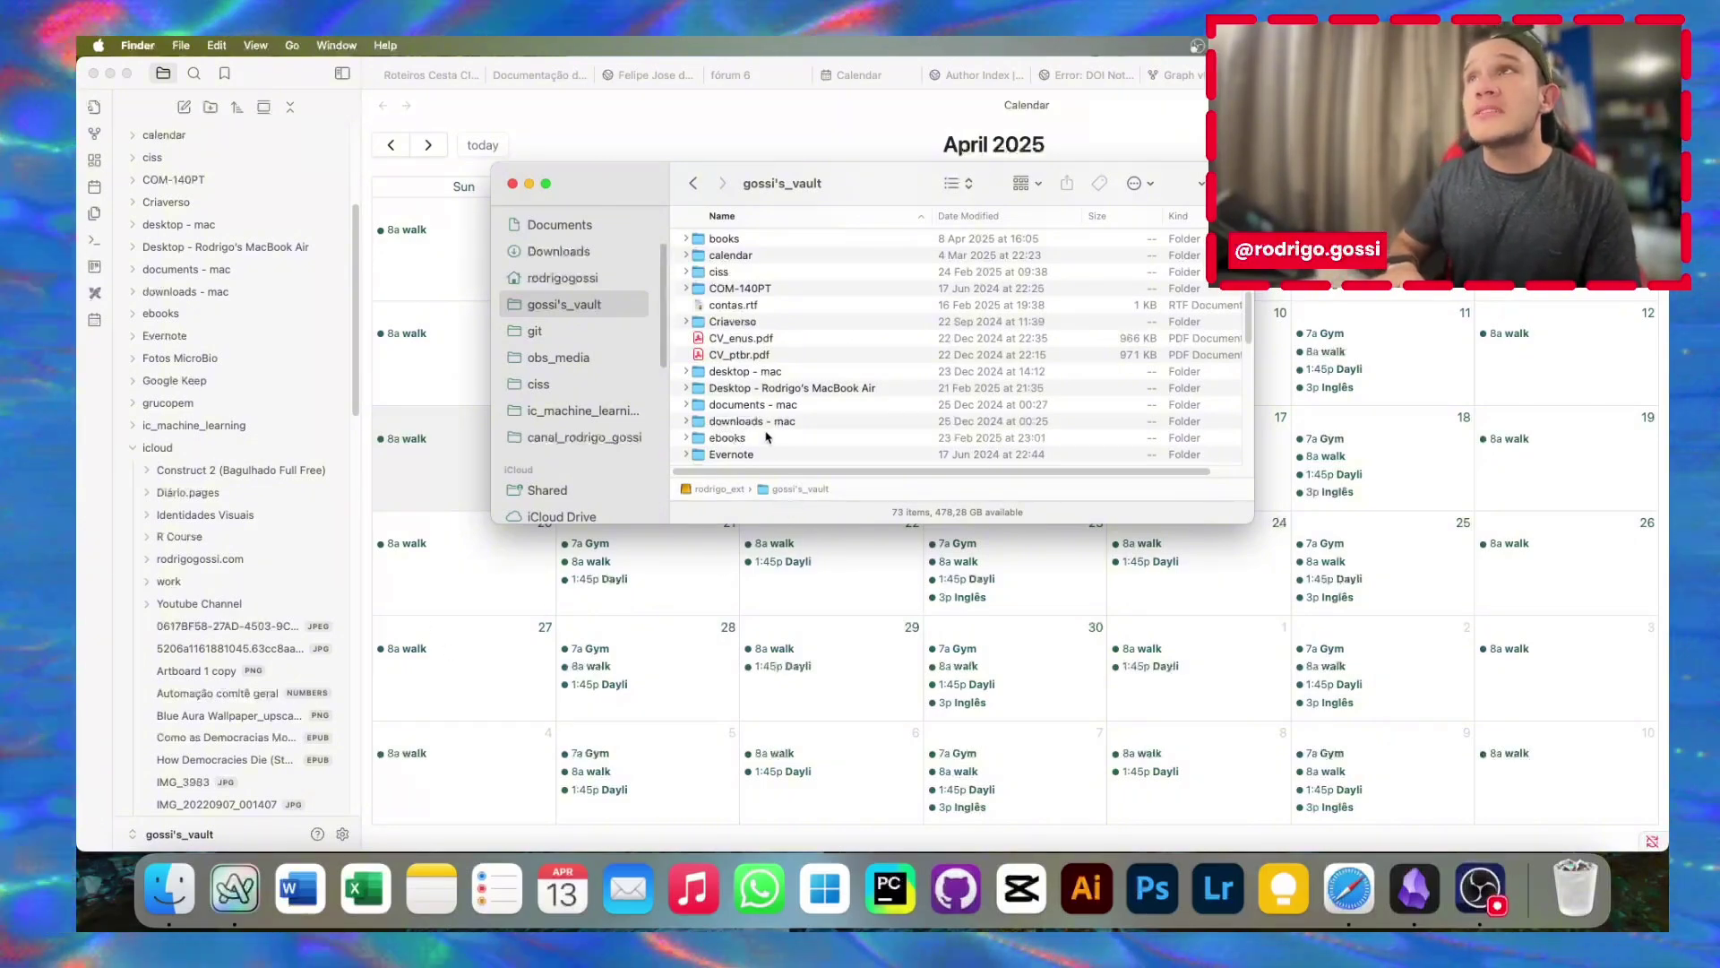
{"action": "scroll", "coordinate": [767, 437], "scroll_direction": "down", "scroll_amount": 3}
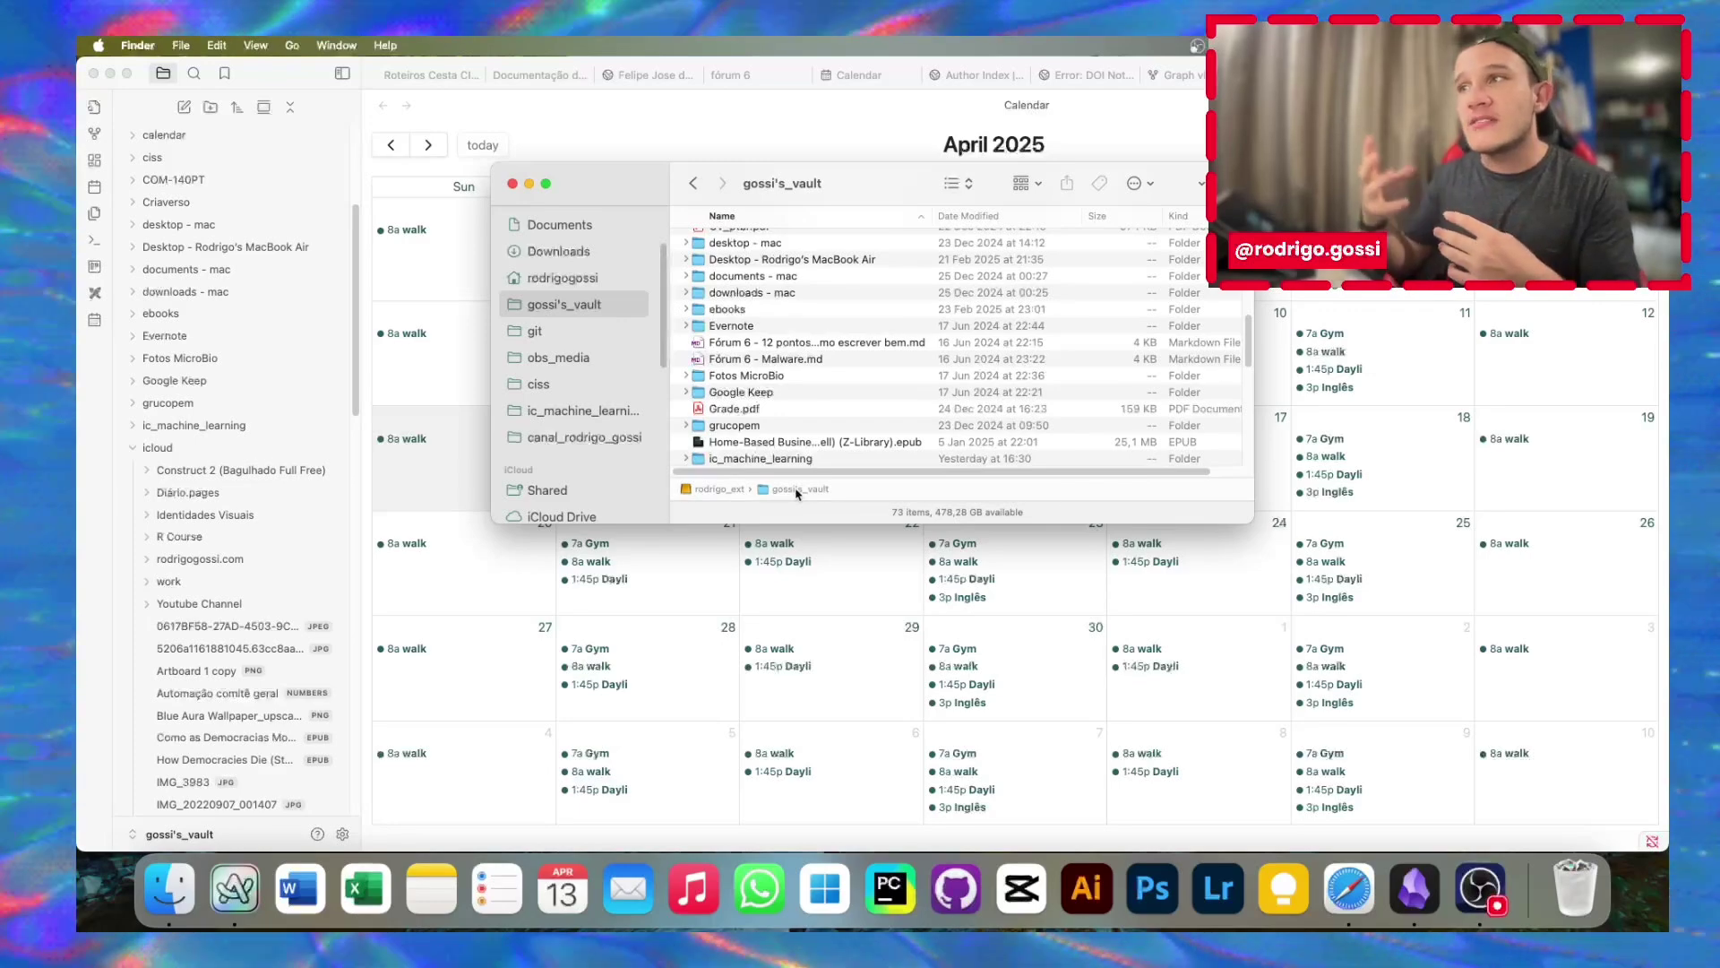
{"action": "scroll", "coordinate": [717, 365], "scroll_direction": "up", "scroll_amount": 4}
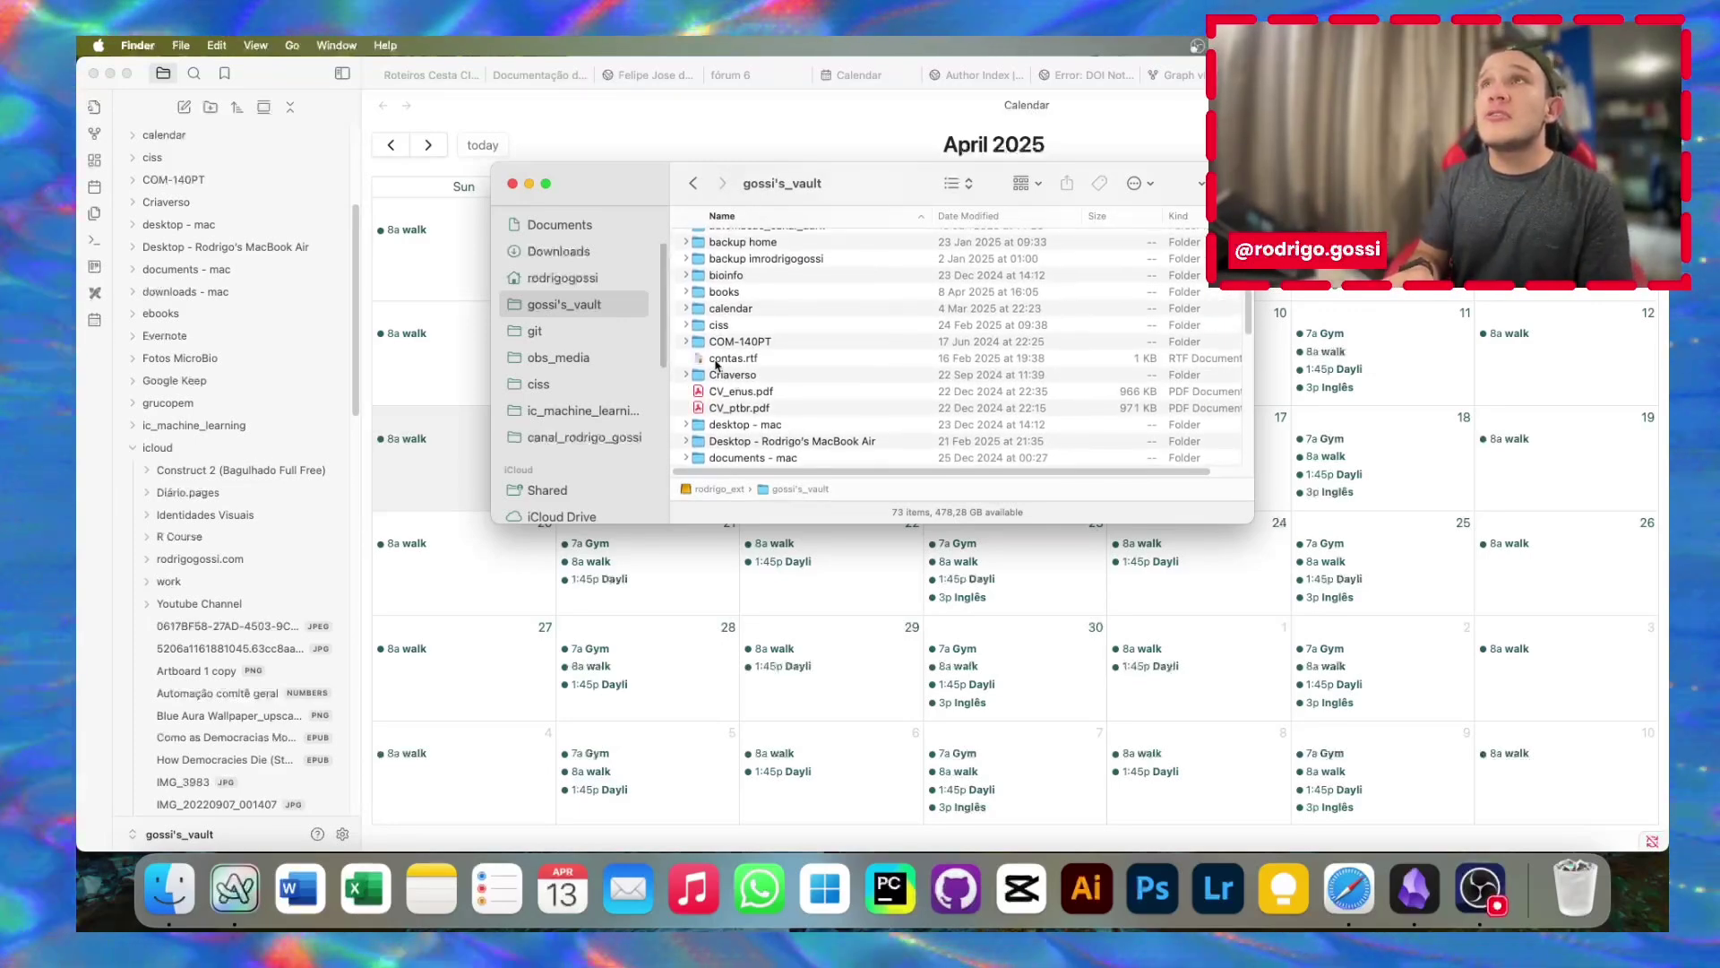
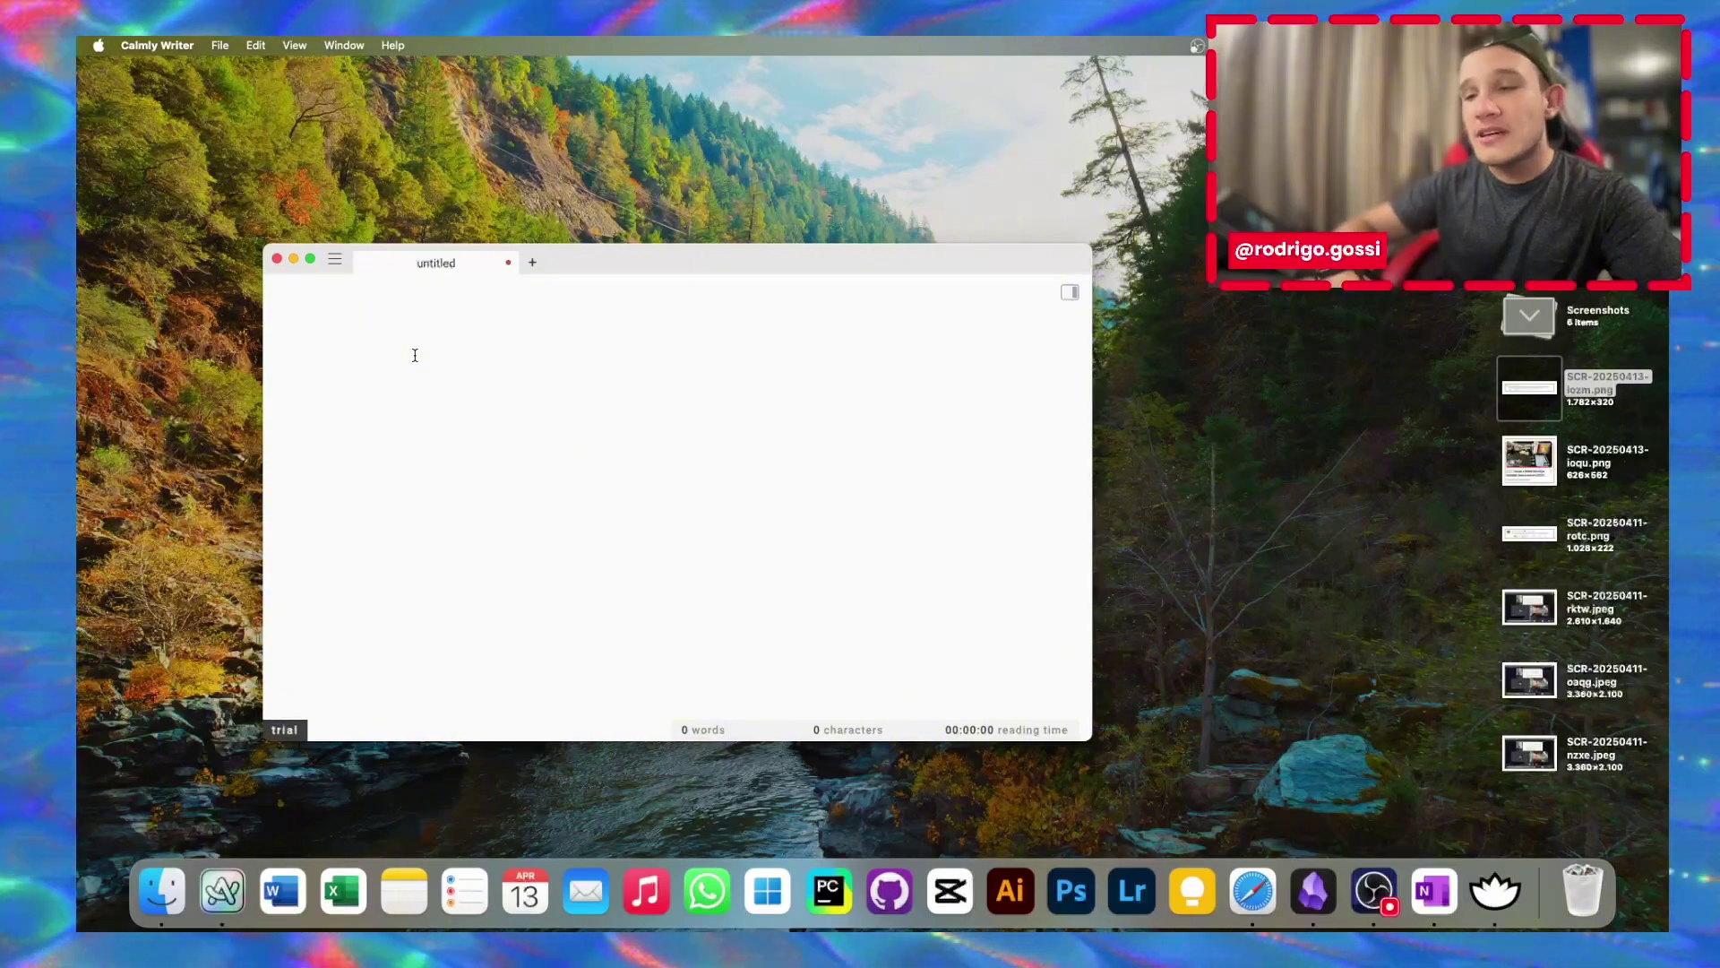
Write "teste" and "djeidsodqsnobiwsbiebwbf" on two separate lines in the empty document
{"action": "type", "text": "teste"}
{"action": "key", "text": "Return"}
{"action": "type", "text": "djeidsodqsnobiwsbiebwbf"}
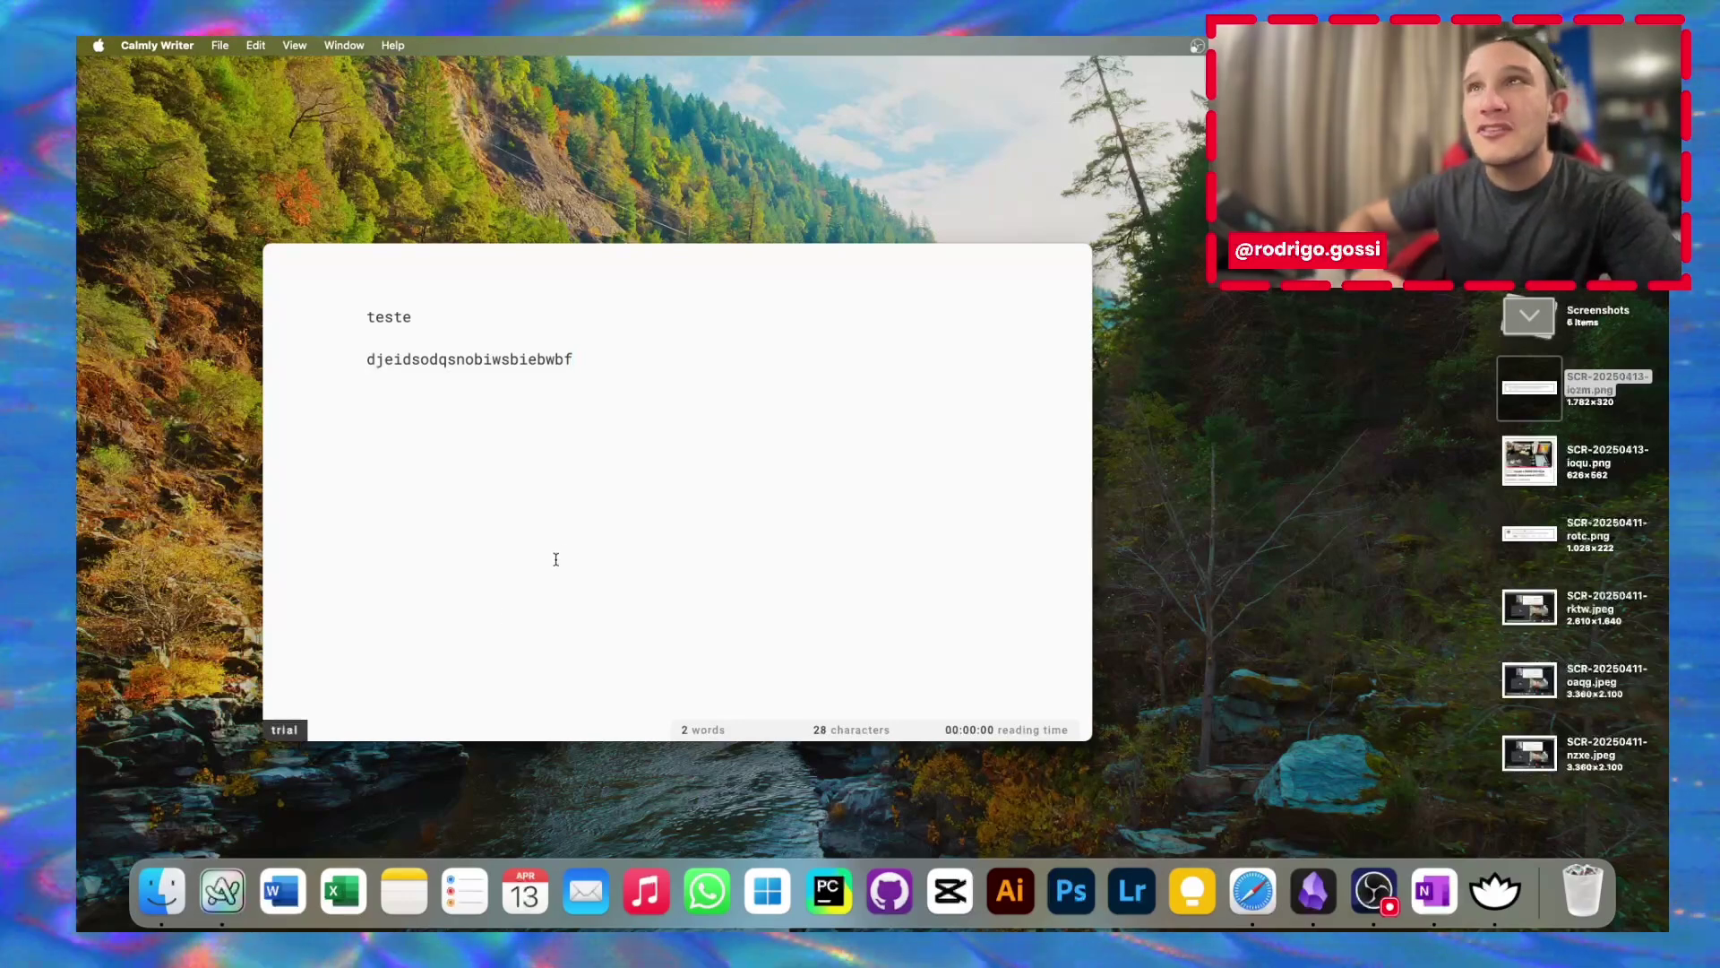
Format the line "teste" as a level 1 heading and place the cursor below the body text
{"action": "left_click_drag", "start_coordinate": [412, 317], "coordinate": [345, 323]}
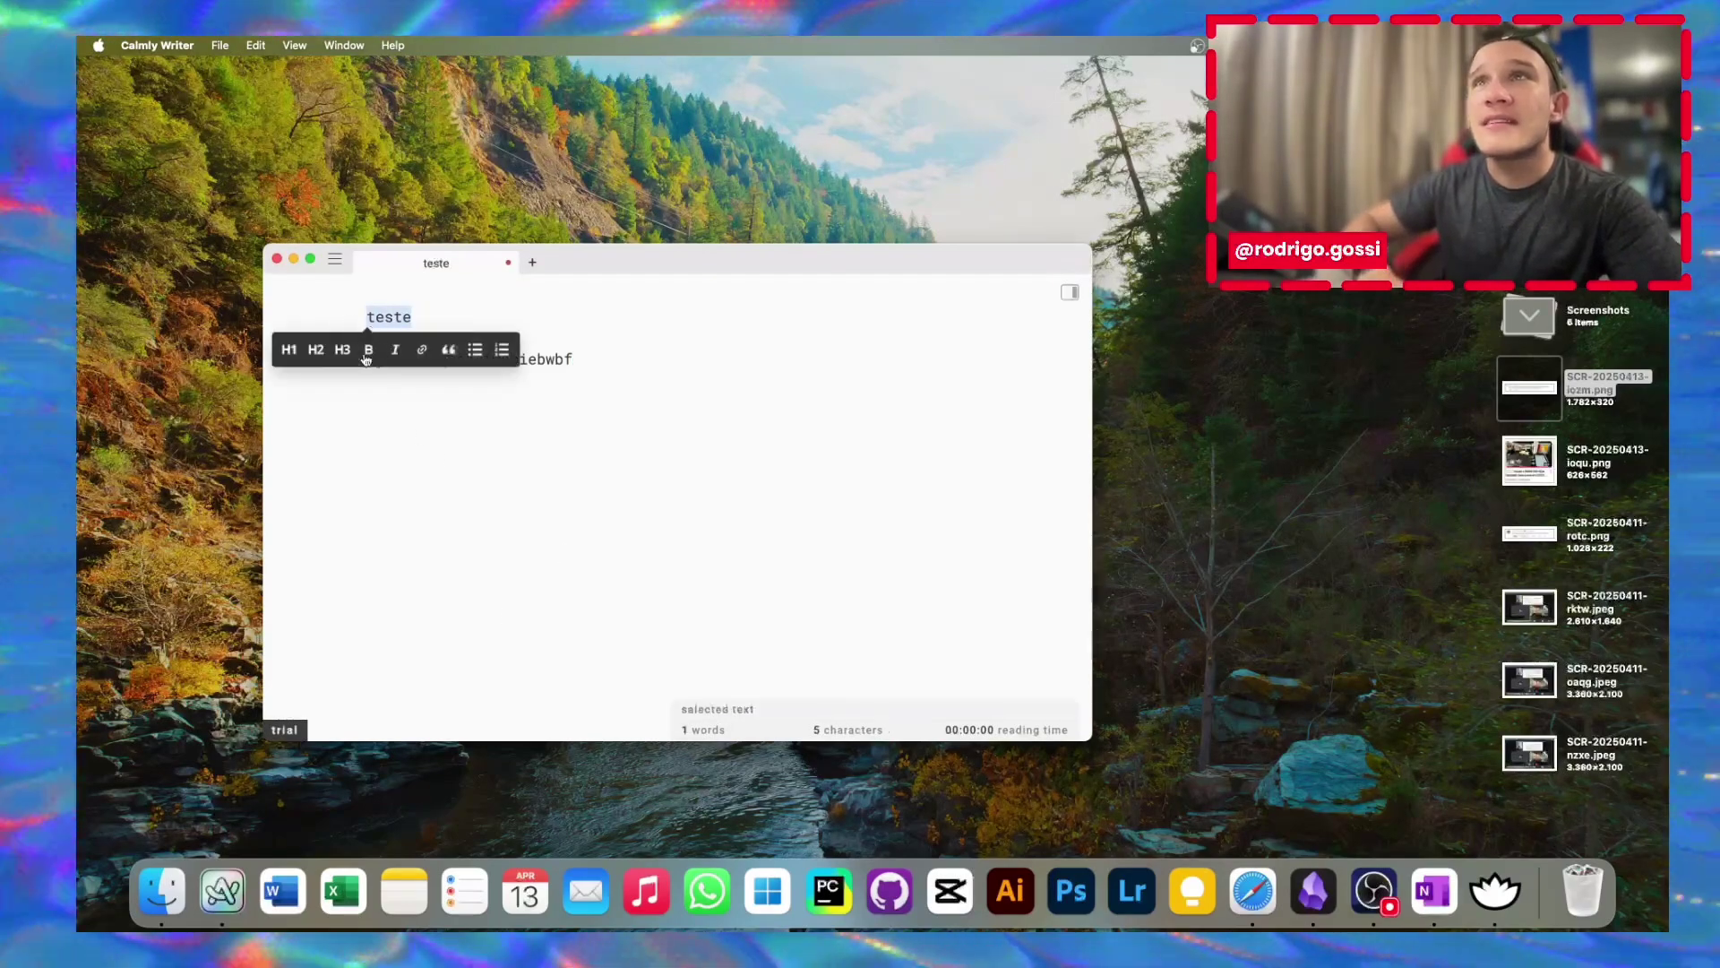
{"action": "left_click", "coordinate": [288, 371]}
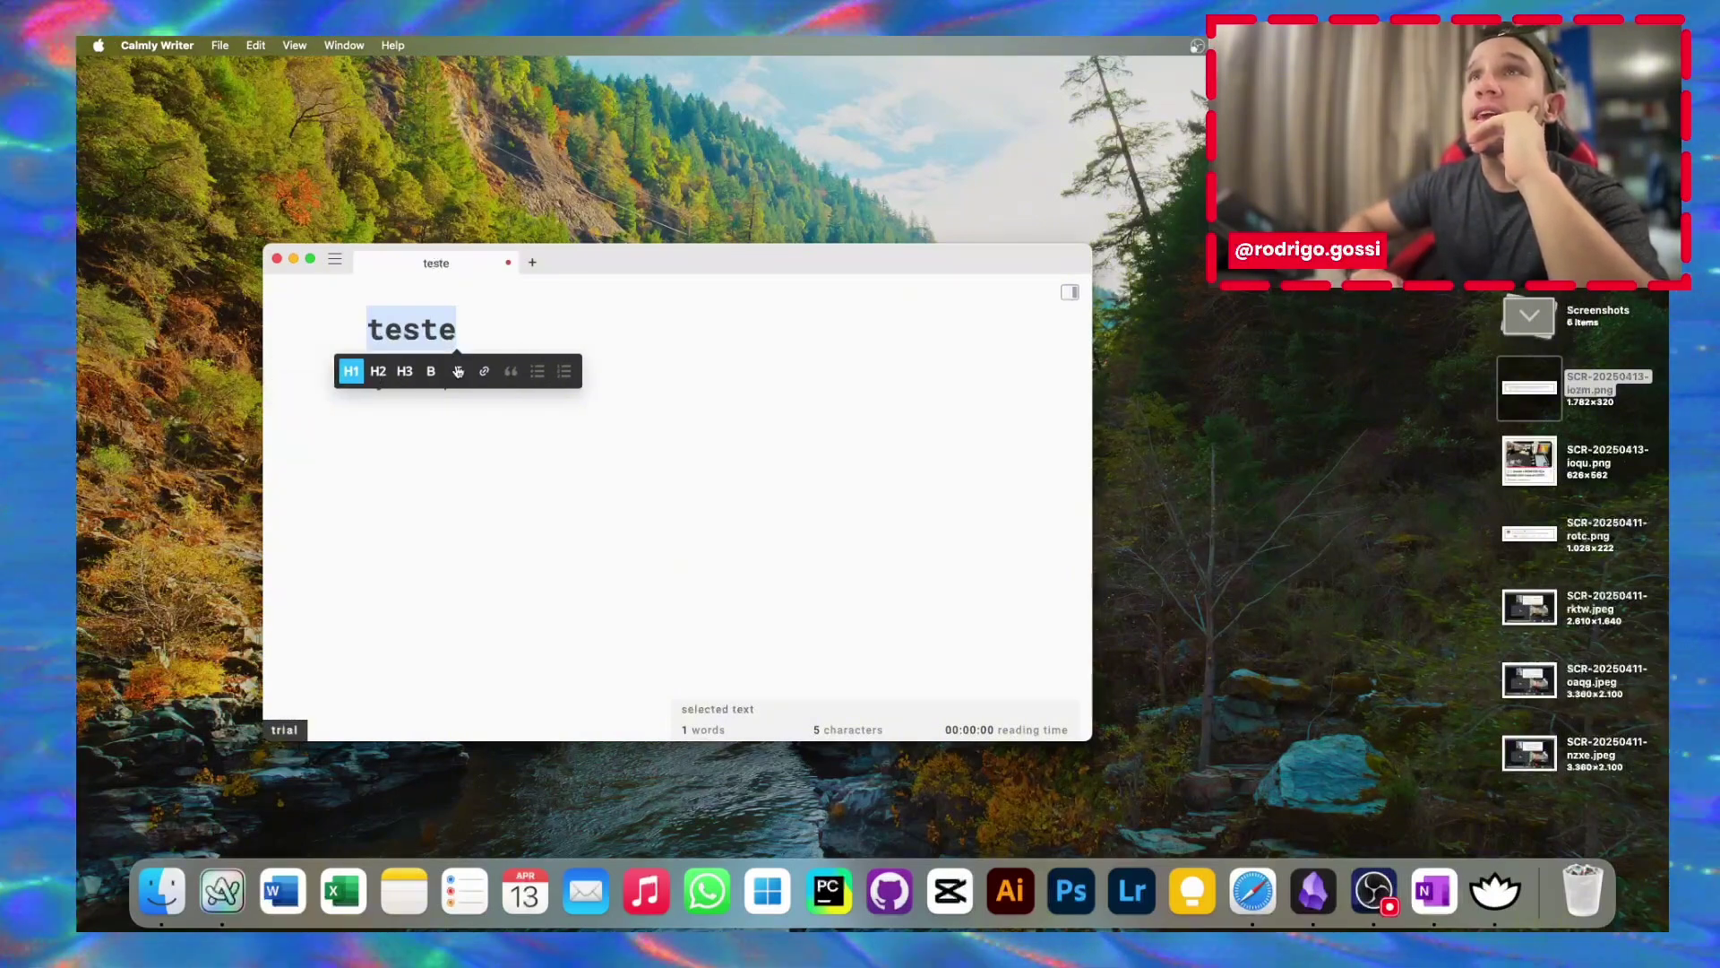
{"action": "left_click", "coordinate": [469, 413]}
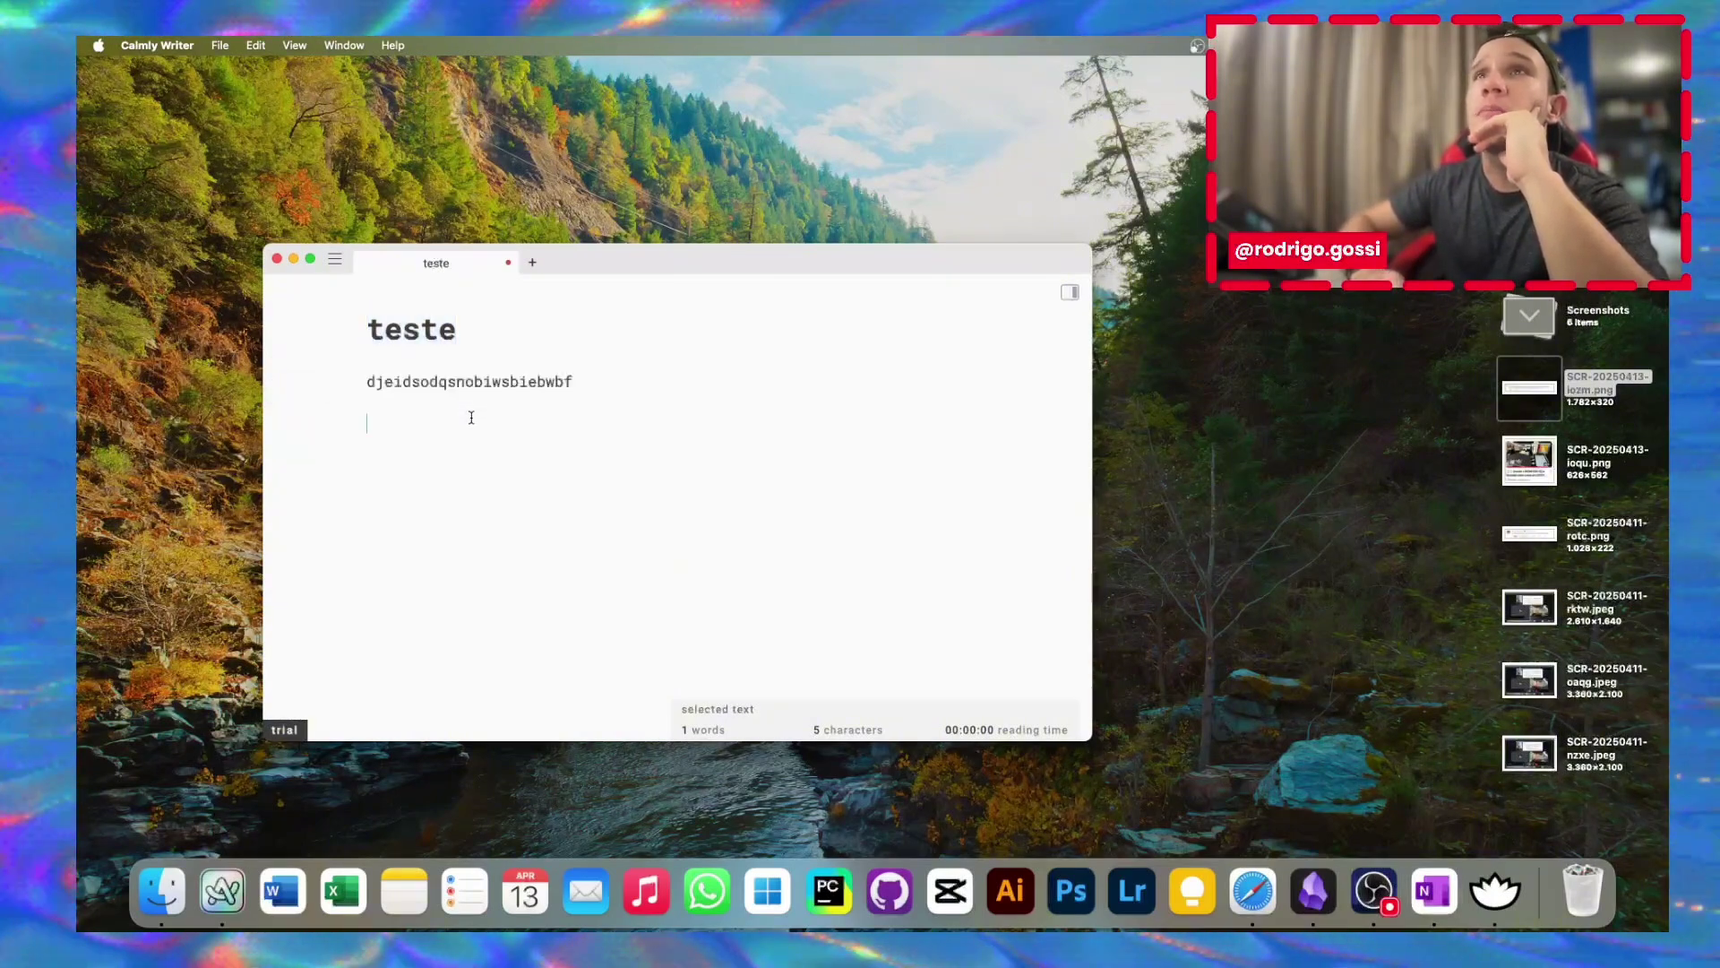
Open the writing app's settings with the page theme, text width and font options
{"action": "left_click", "coordinate": [187, 52]}
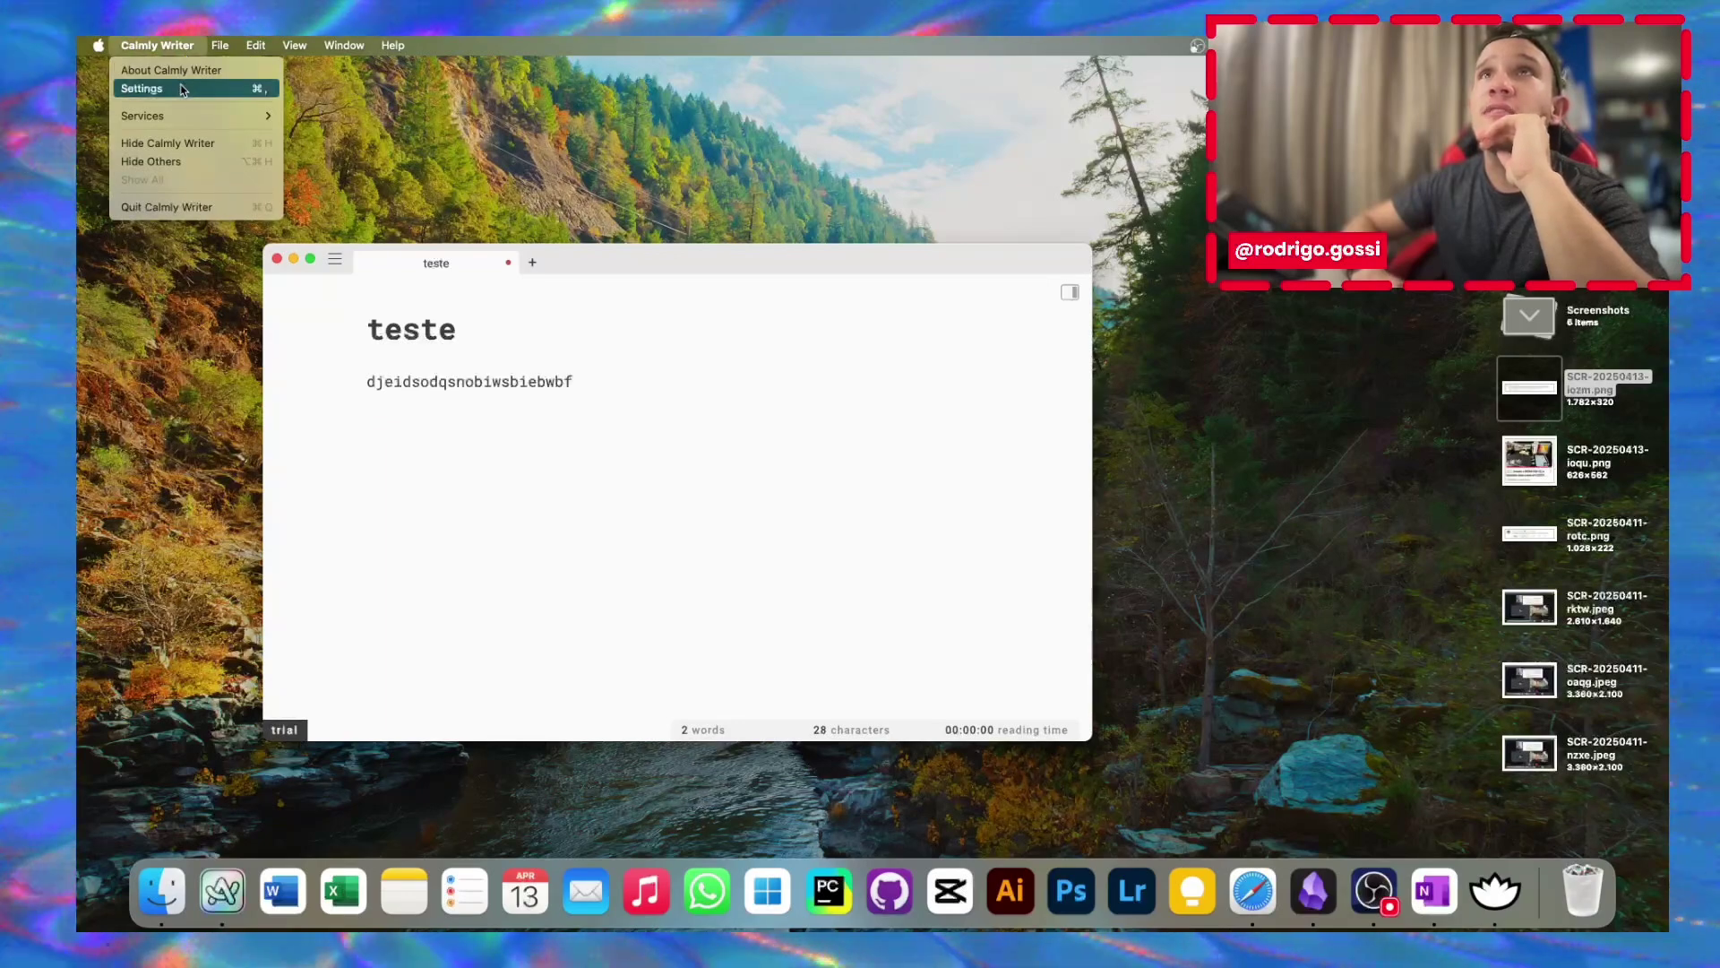
{"action": "left_click", "coordinate": [186, 88]}
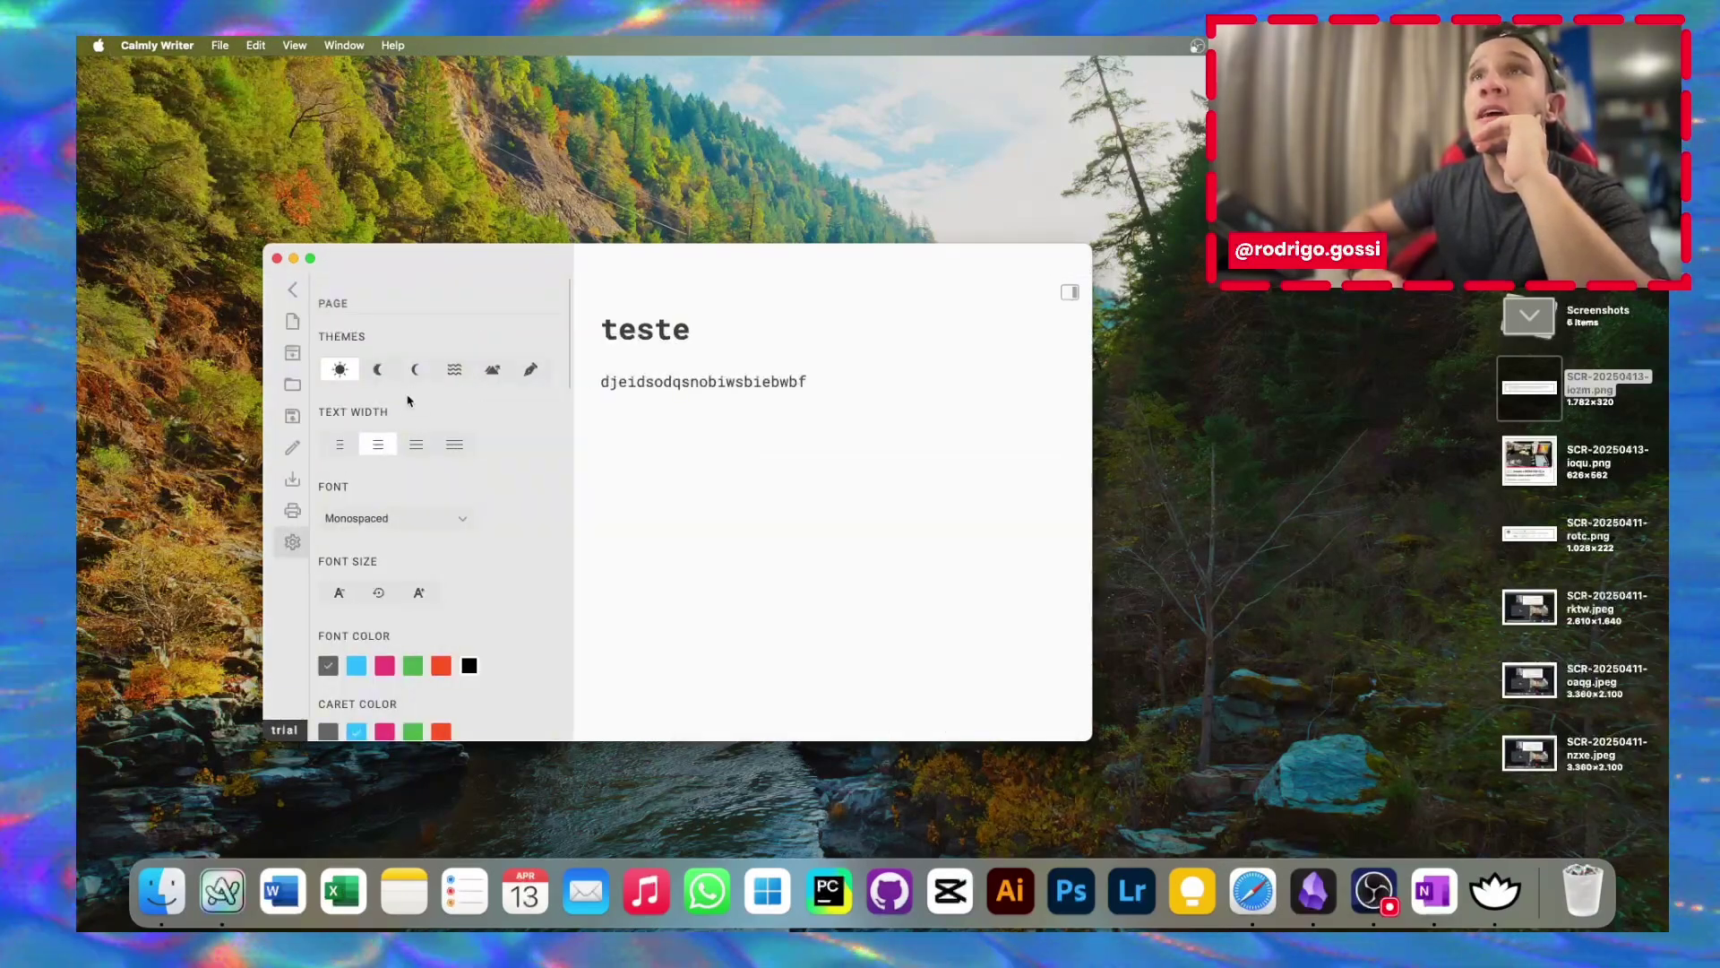
Try the page themes one after another, ending on the one with a blue page and black sidebar
{"action": "left_click", "coordinate": [378, 369]}
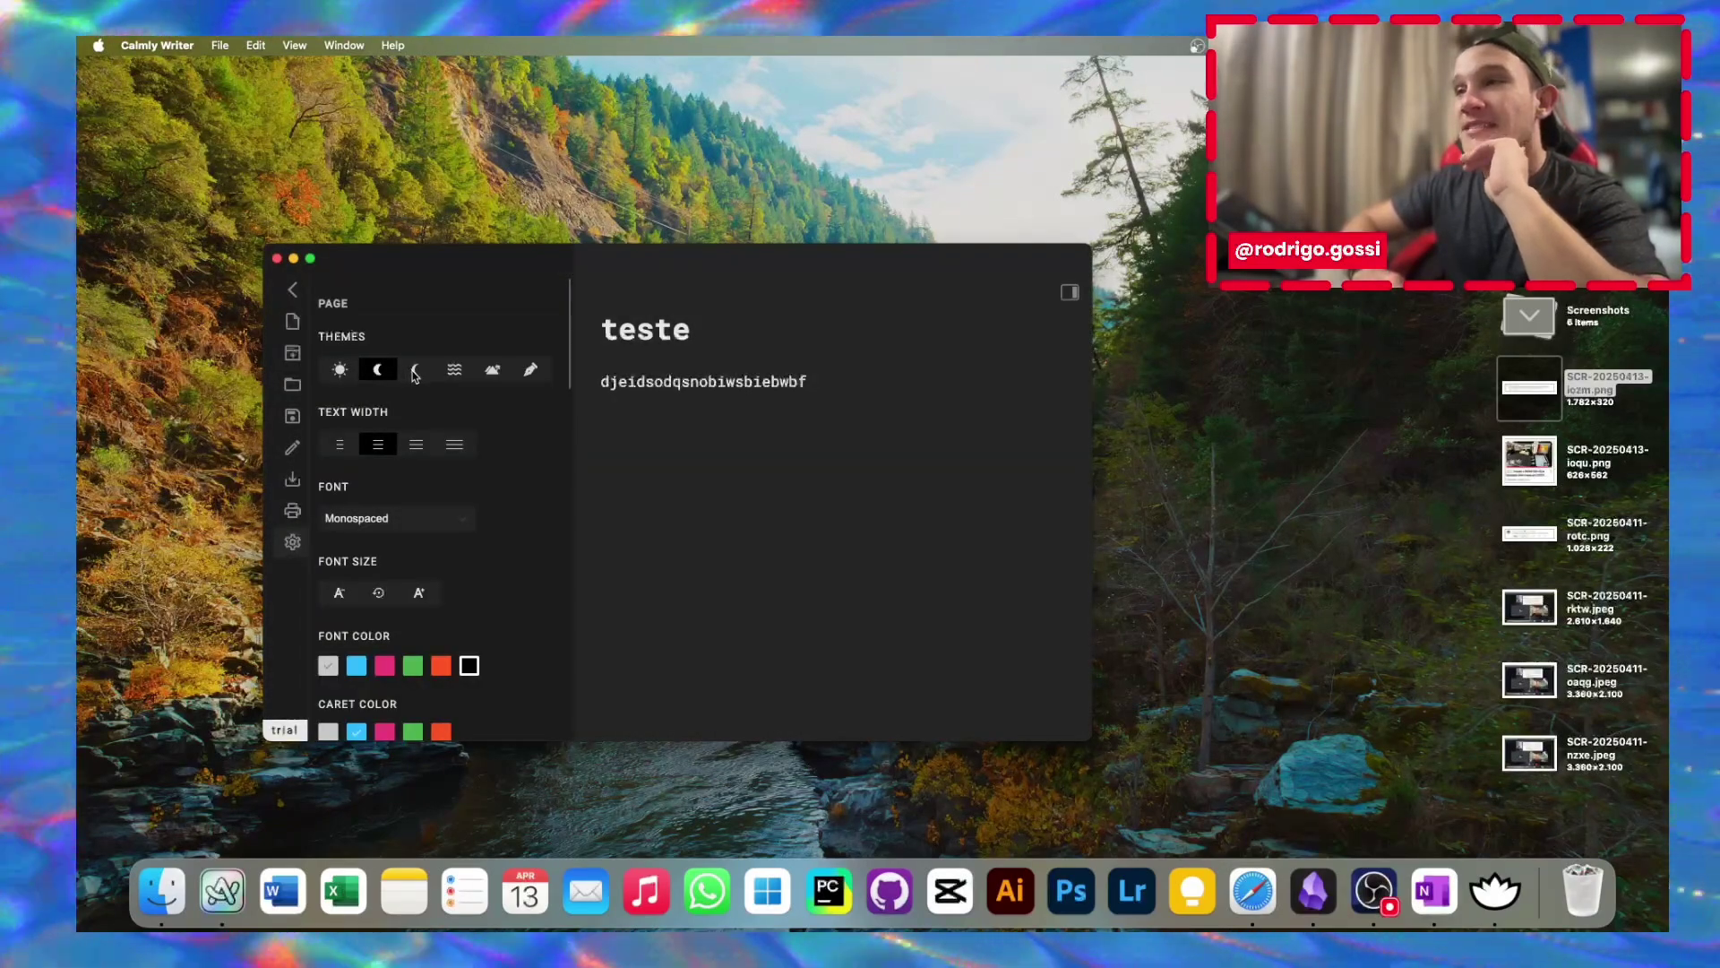
{"action": "left_click", "coordinate": [414, 371]}
{"action": "left_click", "coordinate": [454, 370]}
{"action": "left_click", "coordinate": [493, 369]}
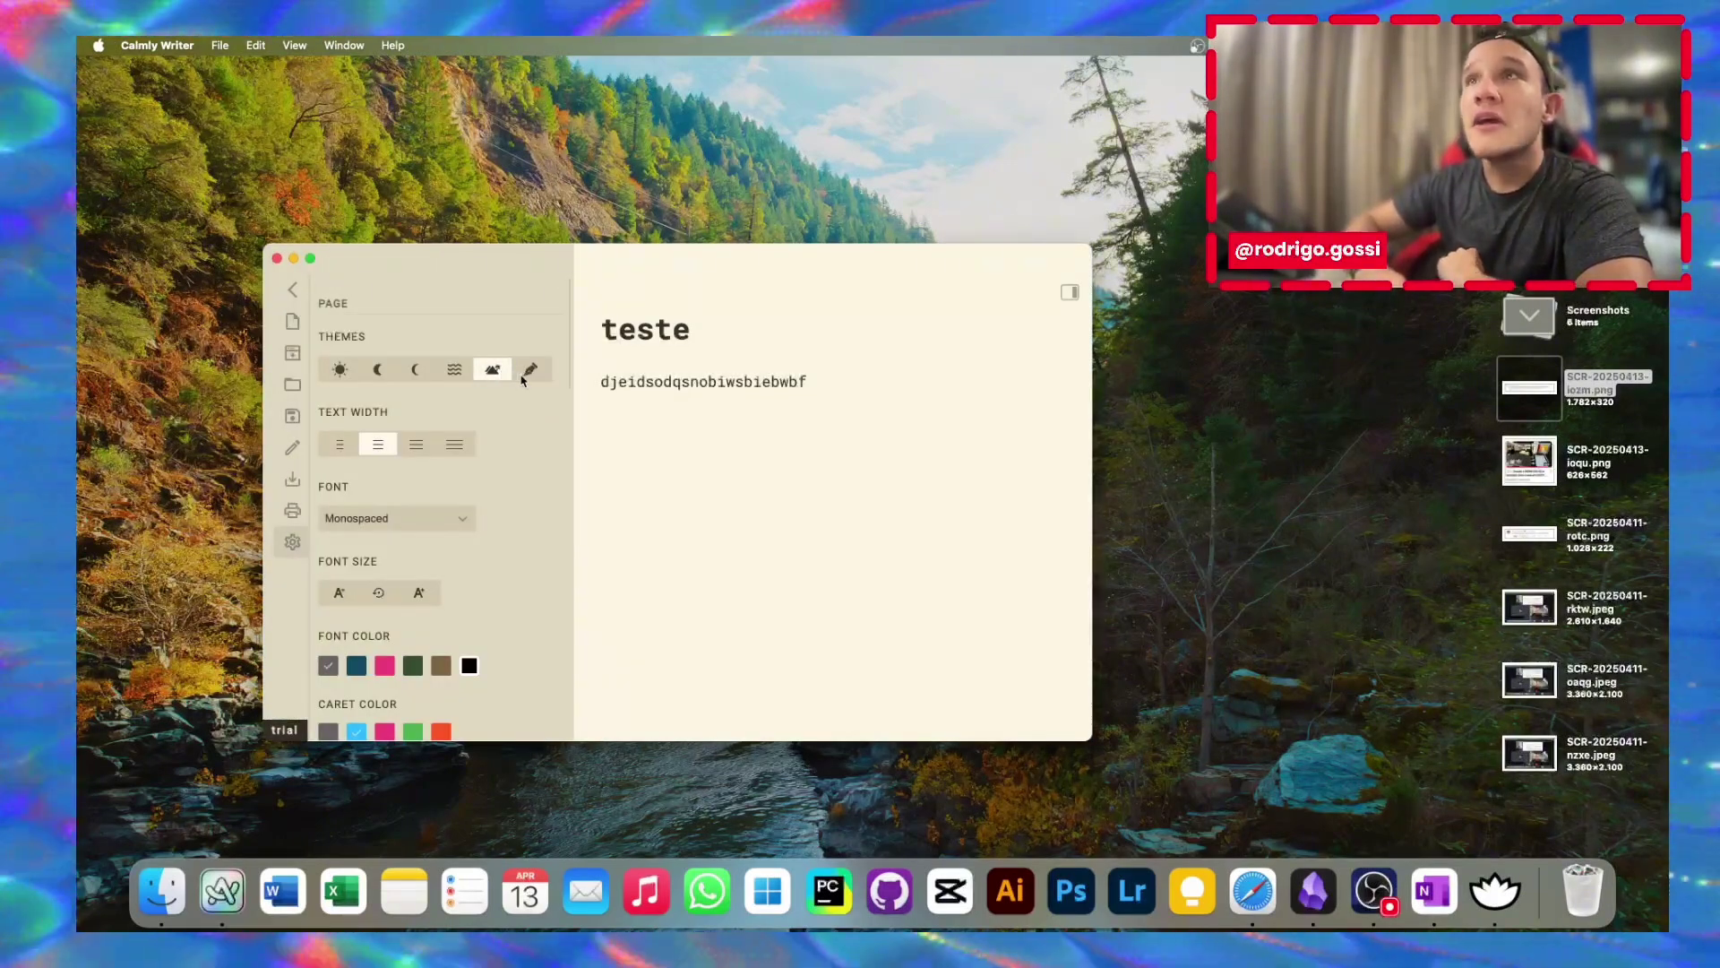
{"action": "left_click", "coordinate": [530, 369]}
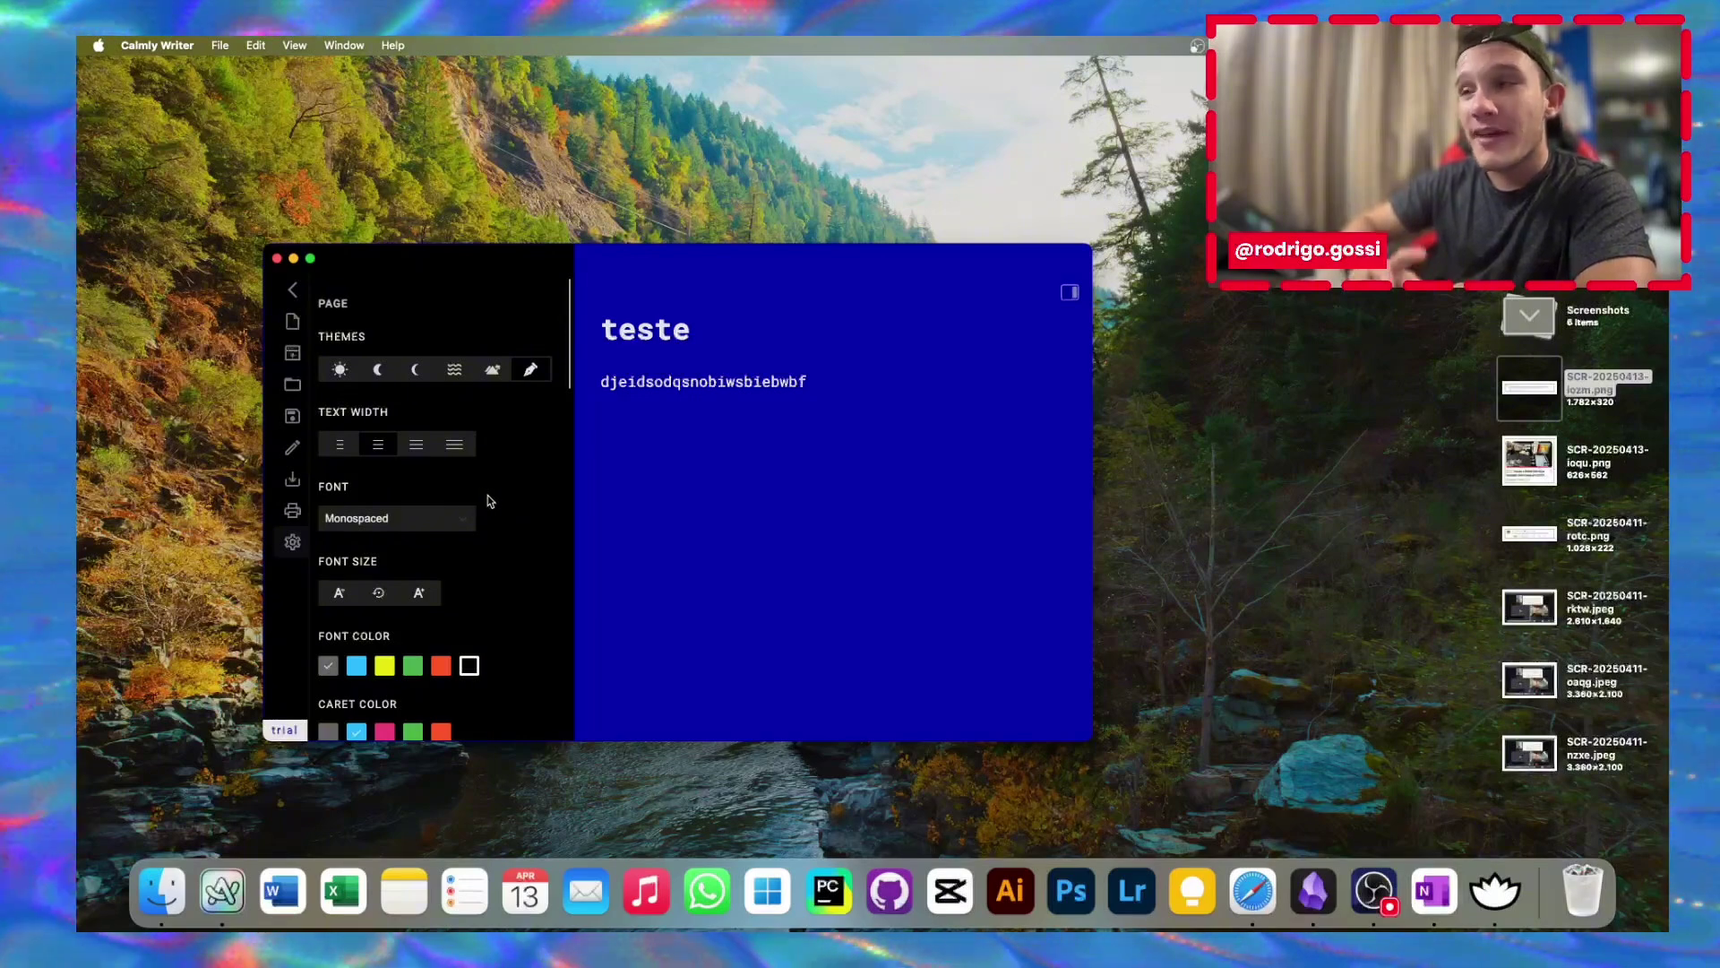
Set the type sound to Typewriter and add the line "teste de anotação, teste de nota, teste de anota" below the body text
{"action": "scroll", "coordinate": [491, 501], "scroll_direction": "down", "scroll_amount": 10}
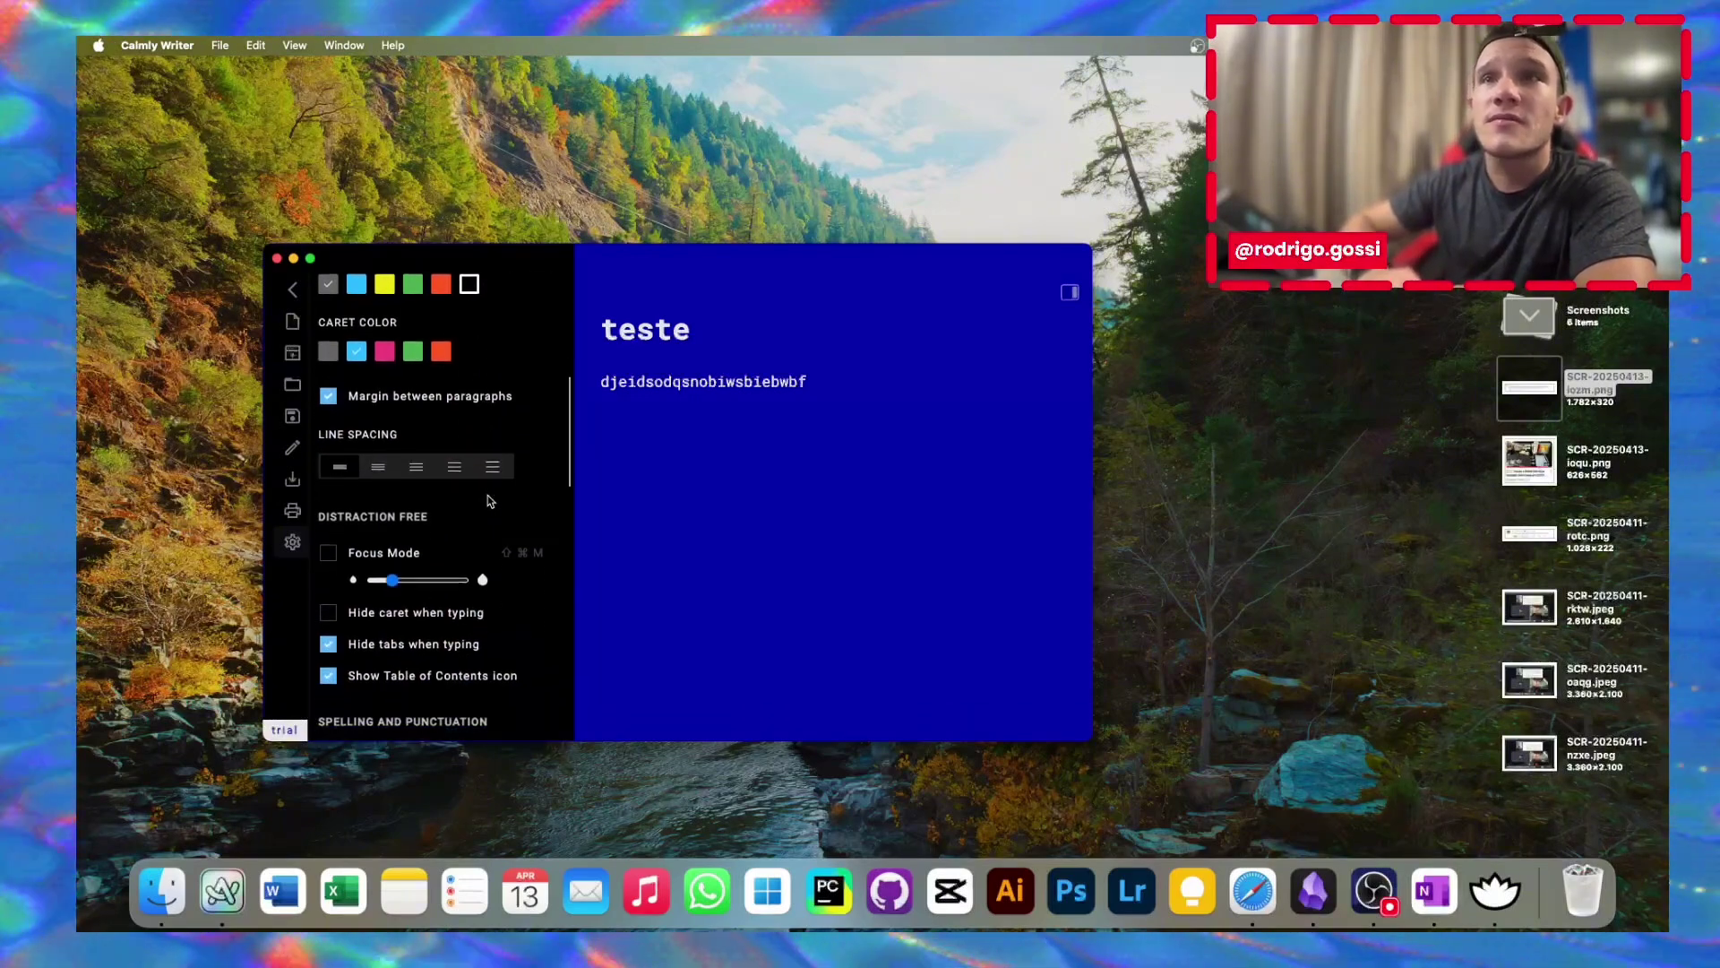
{"action": "scroll", "coordinate": [448, 517], "scroll_direction": "down", "scroll_amount": 10}
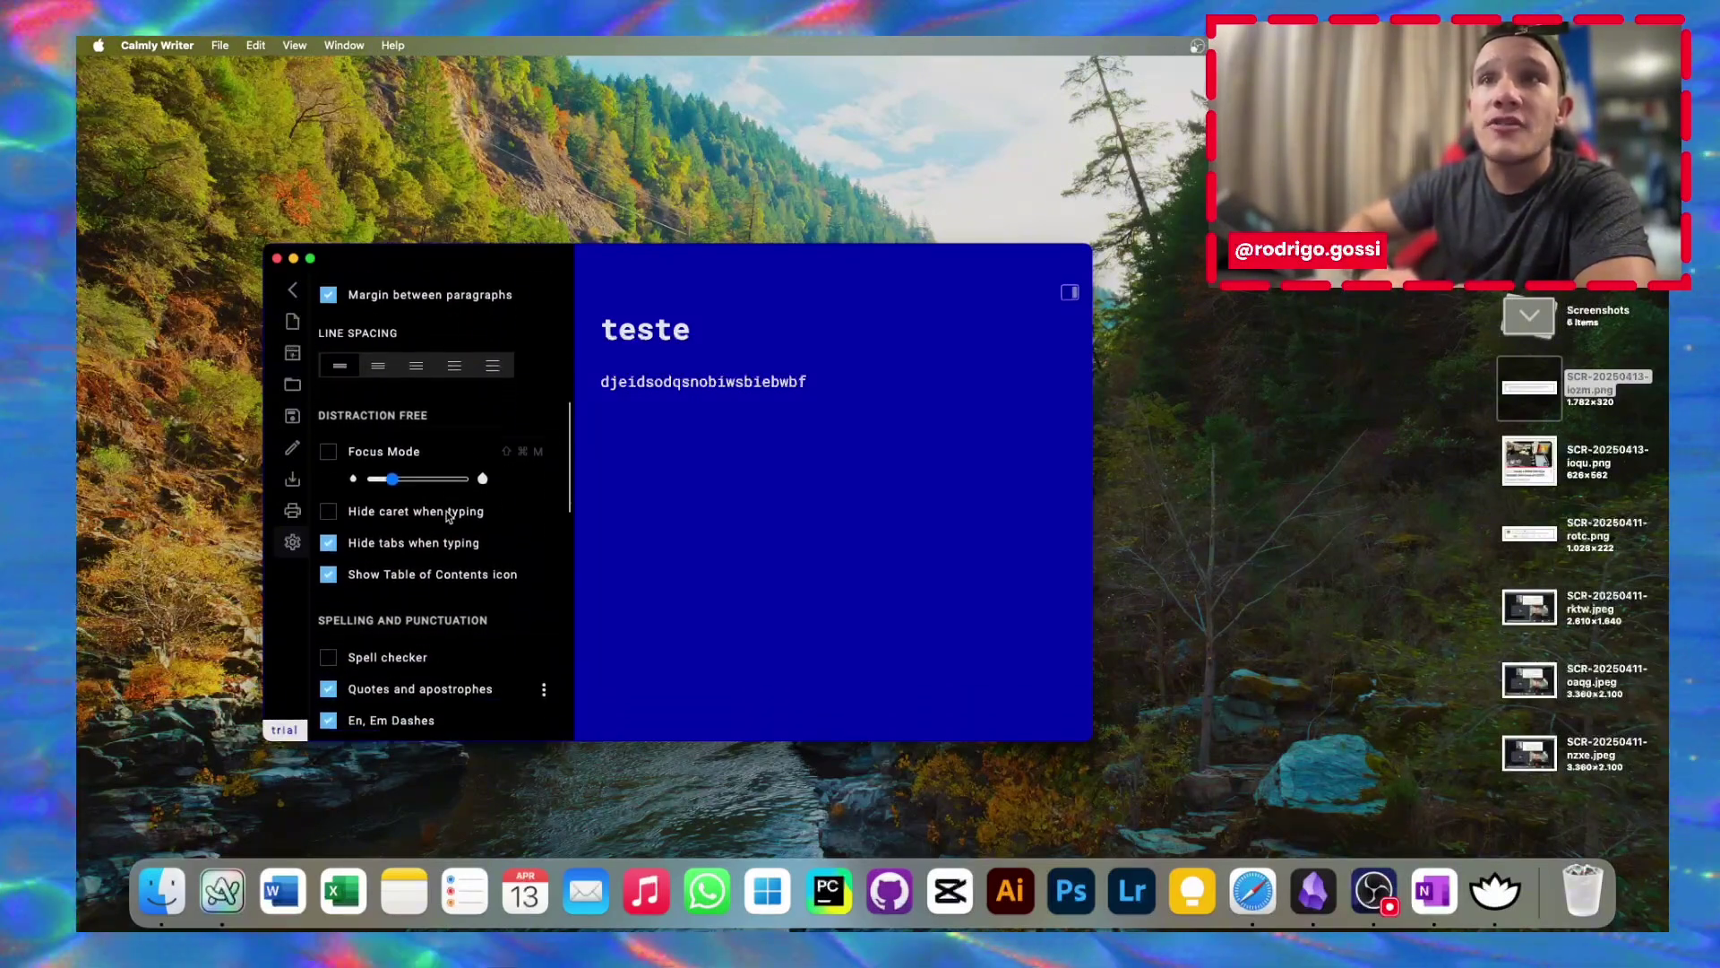
{"action": "scroll", "coordinate": [448, 516], "scroll_direction": "down", "scroll_amount": 10}
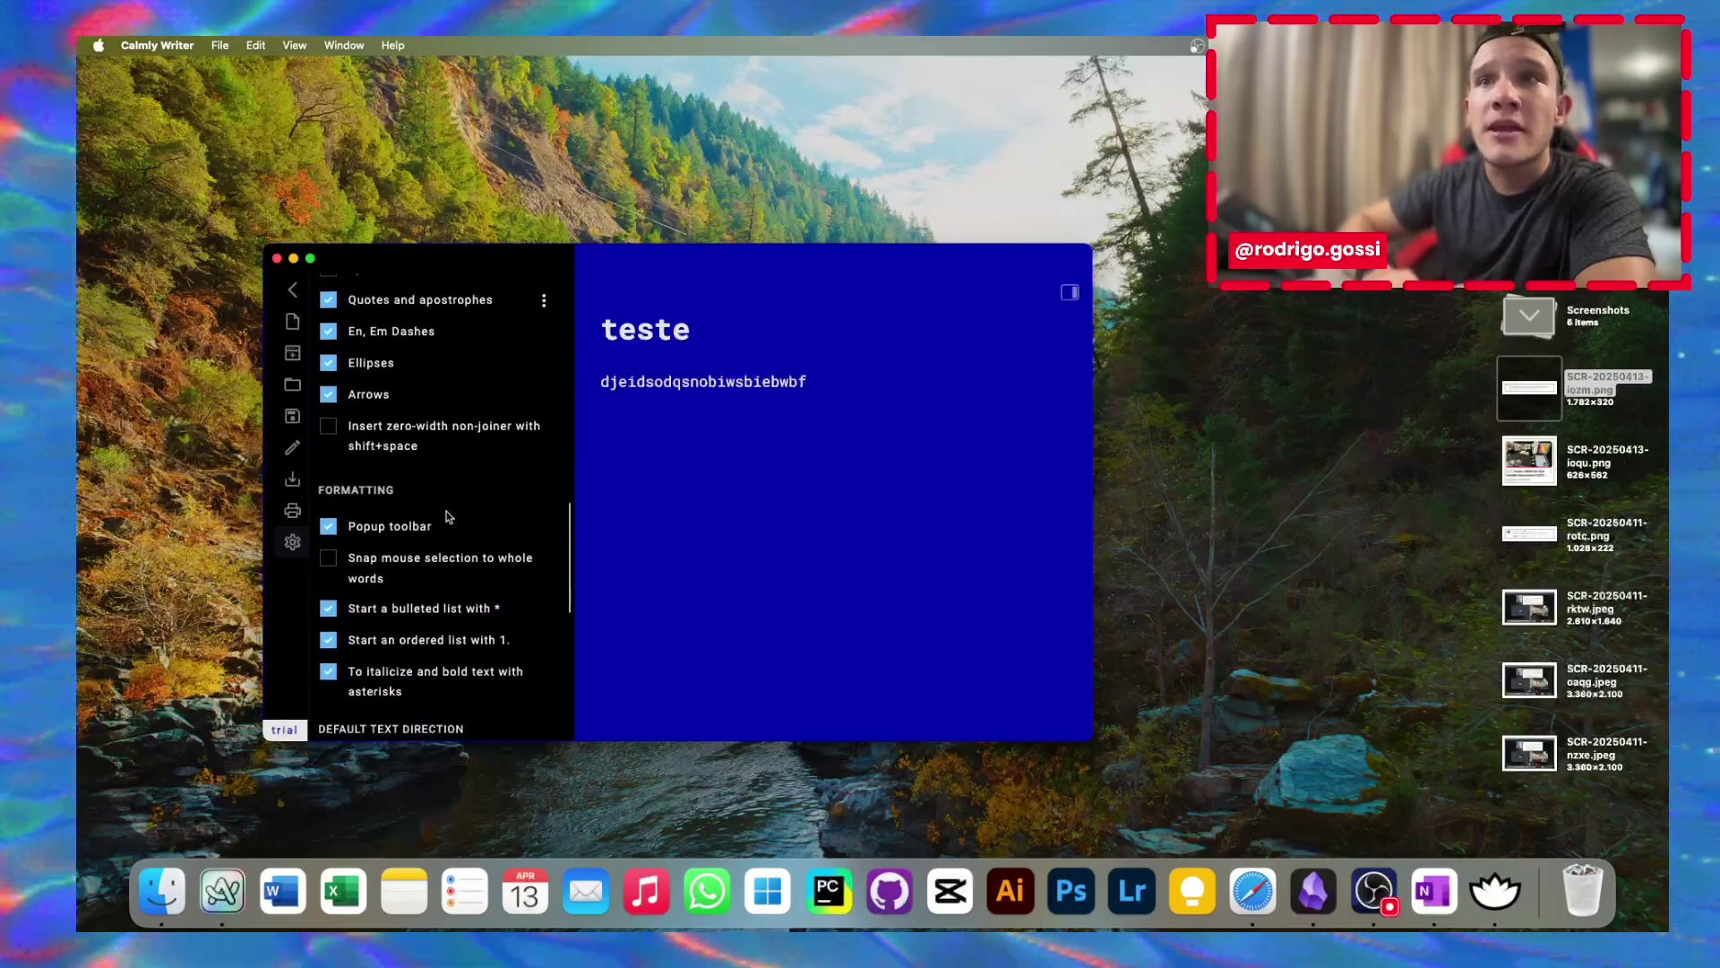
{"action": "scroll", "coordinate": [448, 516], "scroll_direction": "down", "scroll_amount": 10}
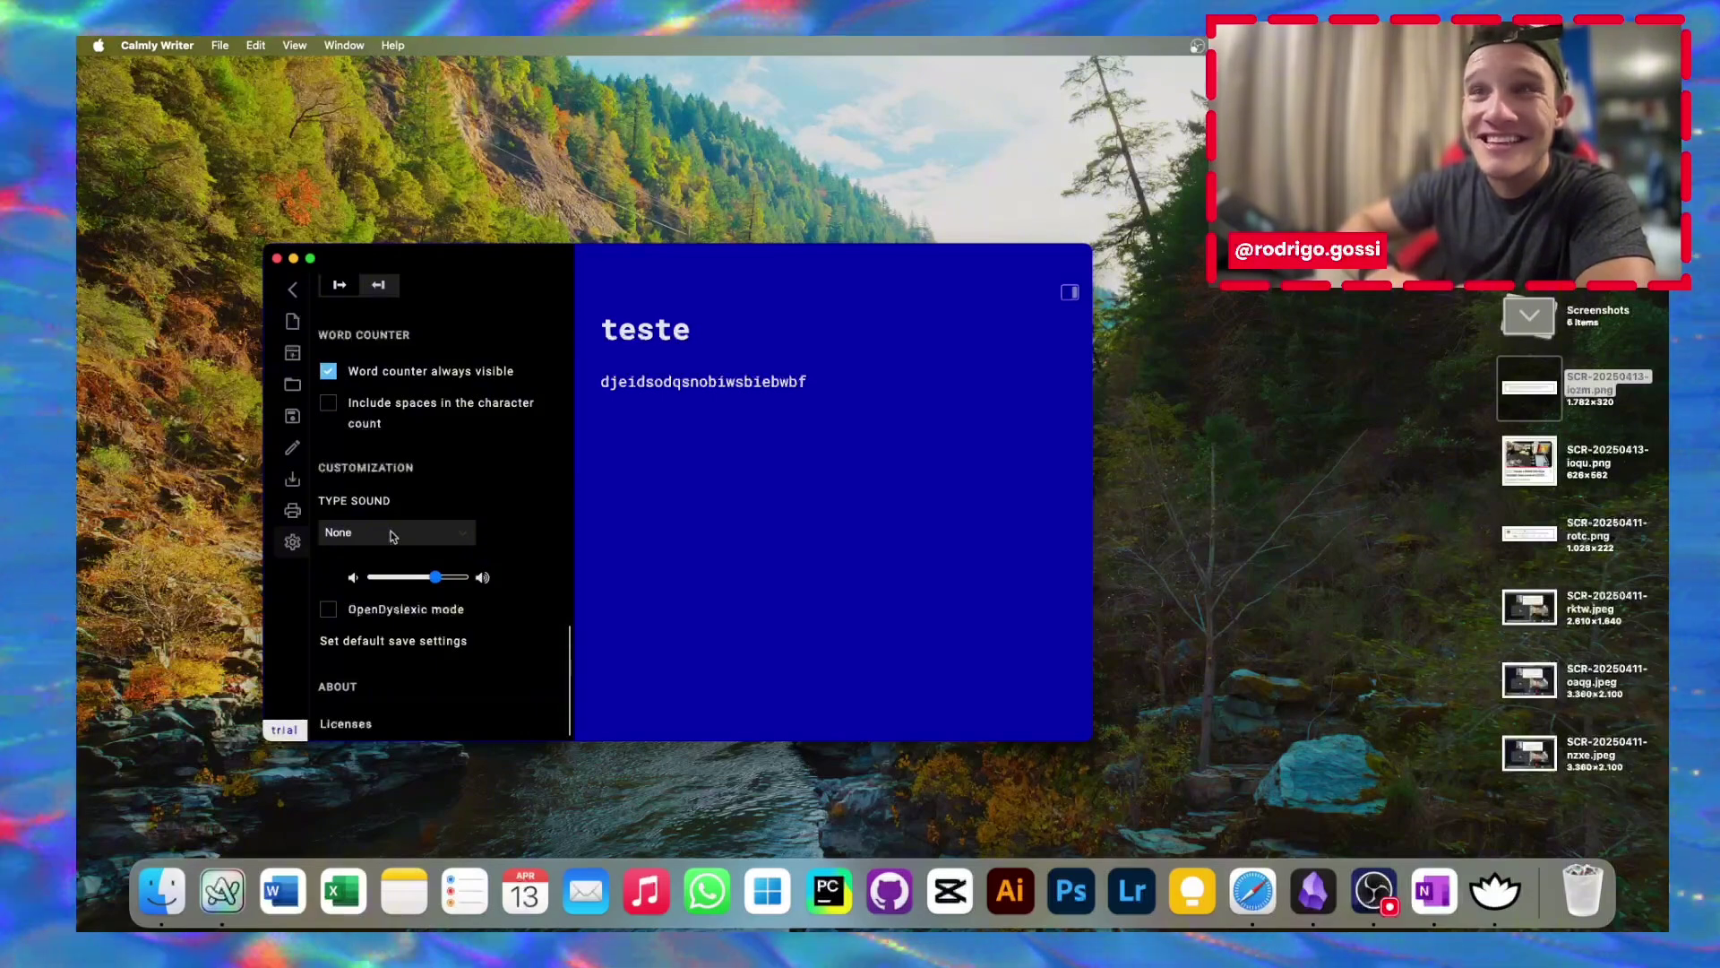
{"action": "left_click", "coordinate": [375, 534]}
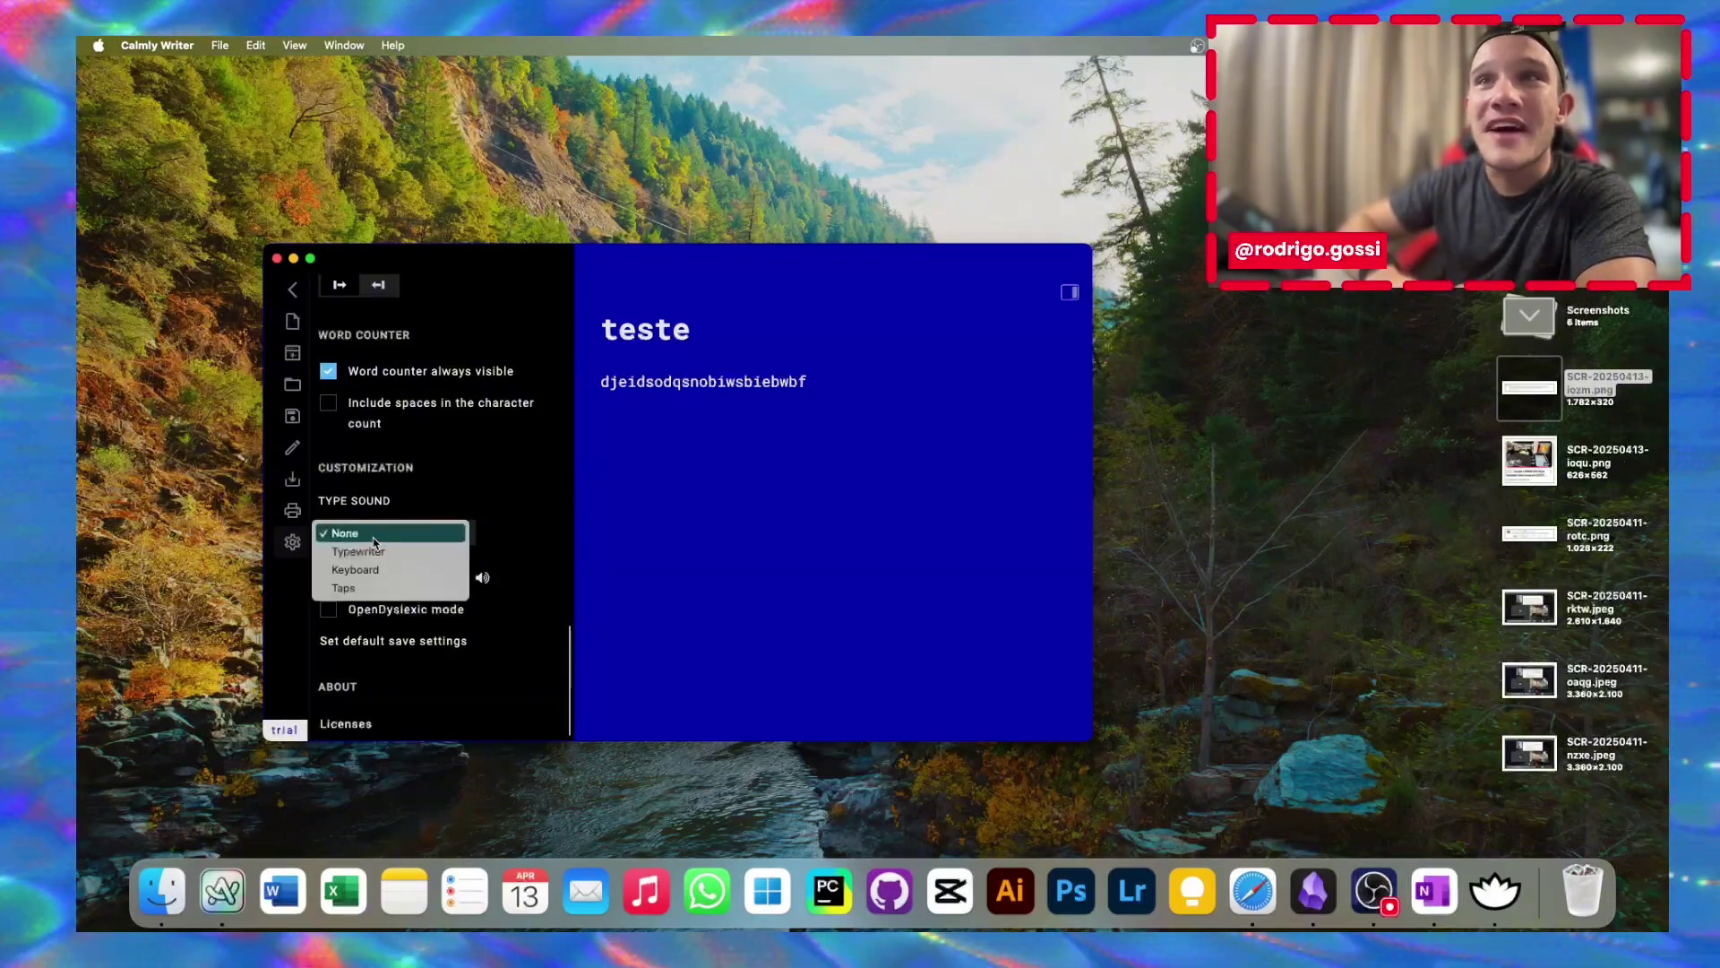
{"action": "left_click", "coordinate": [398, 553]}
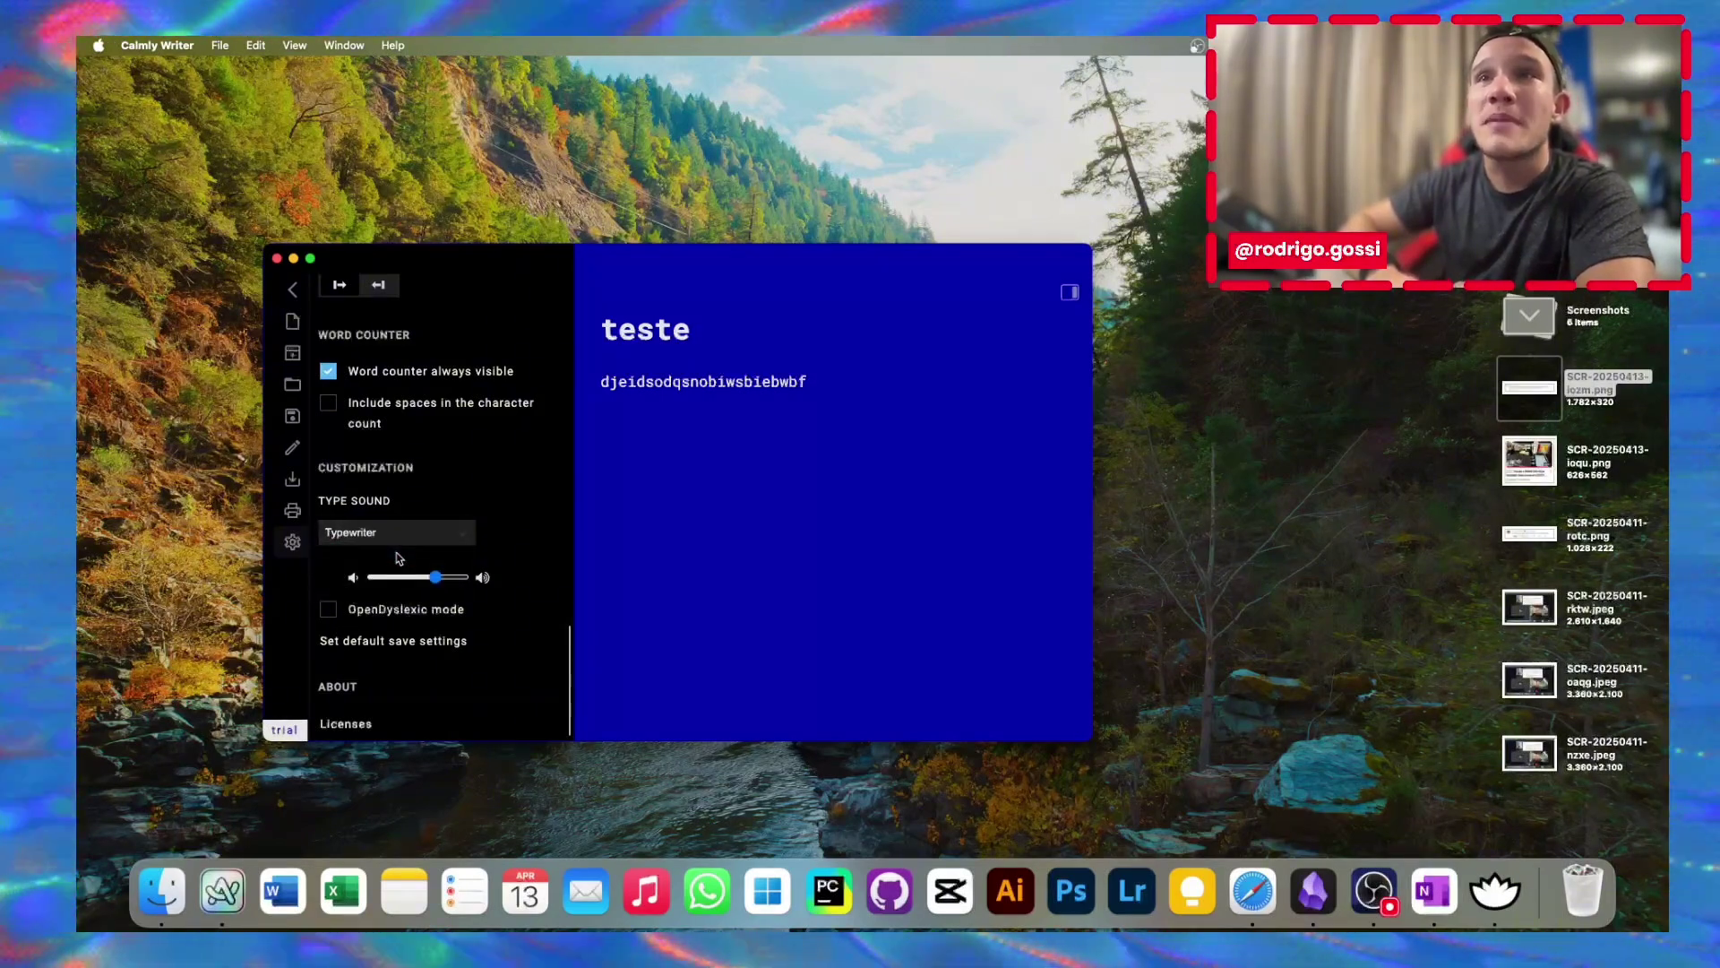
{"action": "left_click", "coordinate": [949, 375]}
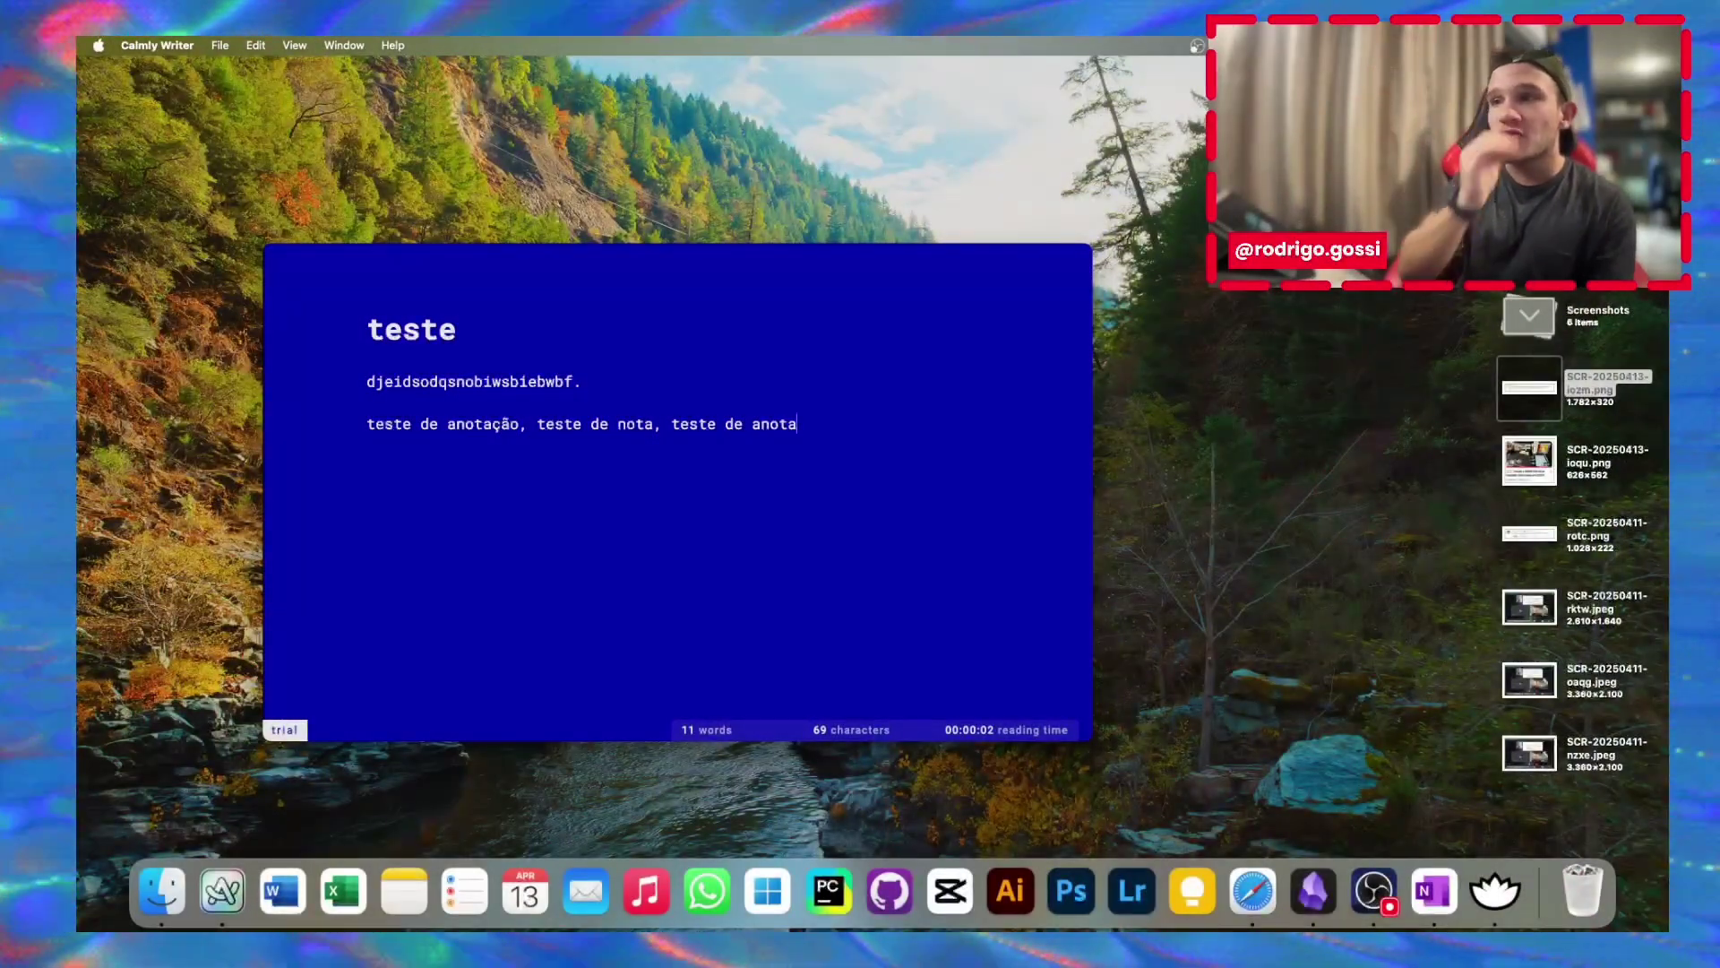
Collapse the Screenshots stack on the desktop and look over the Notes app group in Launchpad
{"action": "left_click", "coordinate": [1510, 369]}
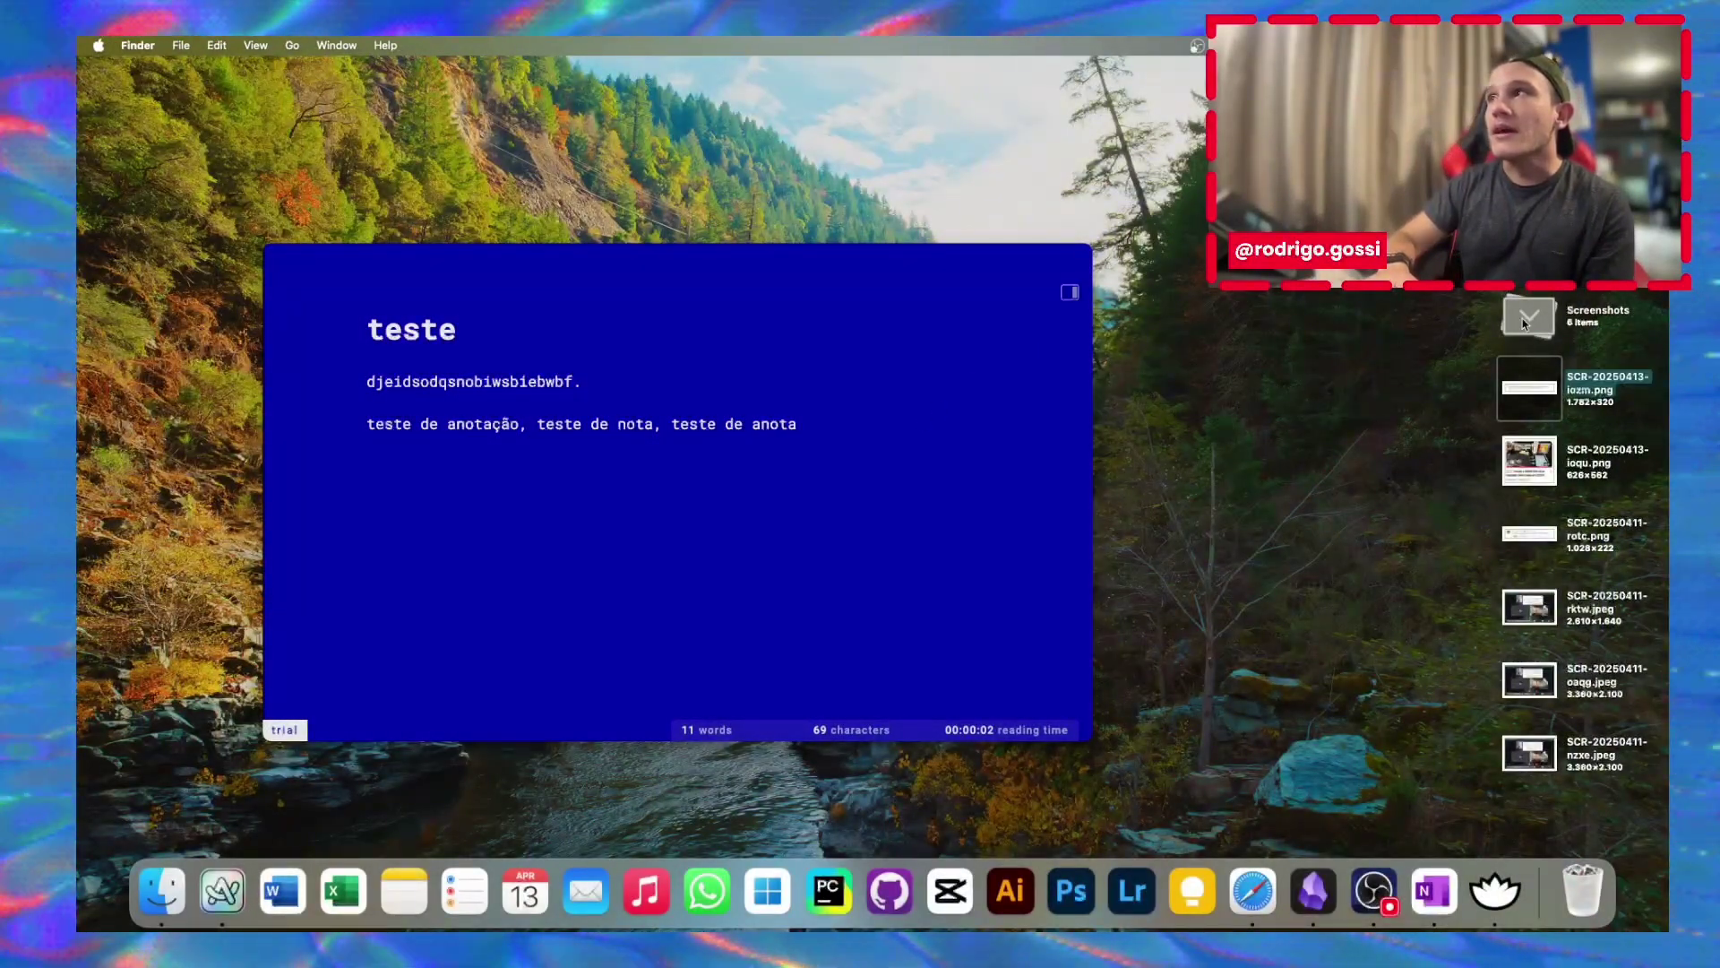
{"action": "left_click", "coordinate": [1506, 315]}
{"action": "key", "text": "F4"}
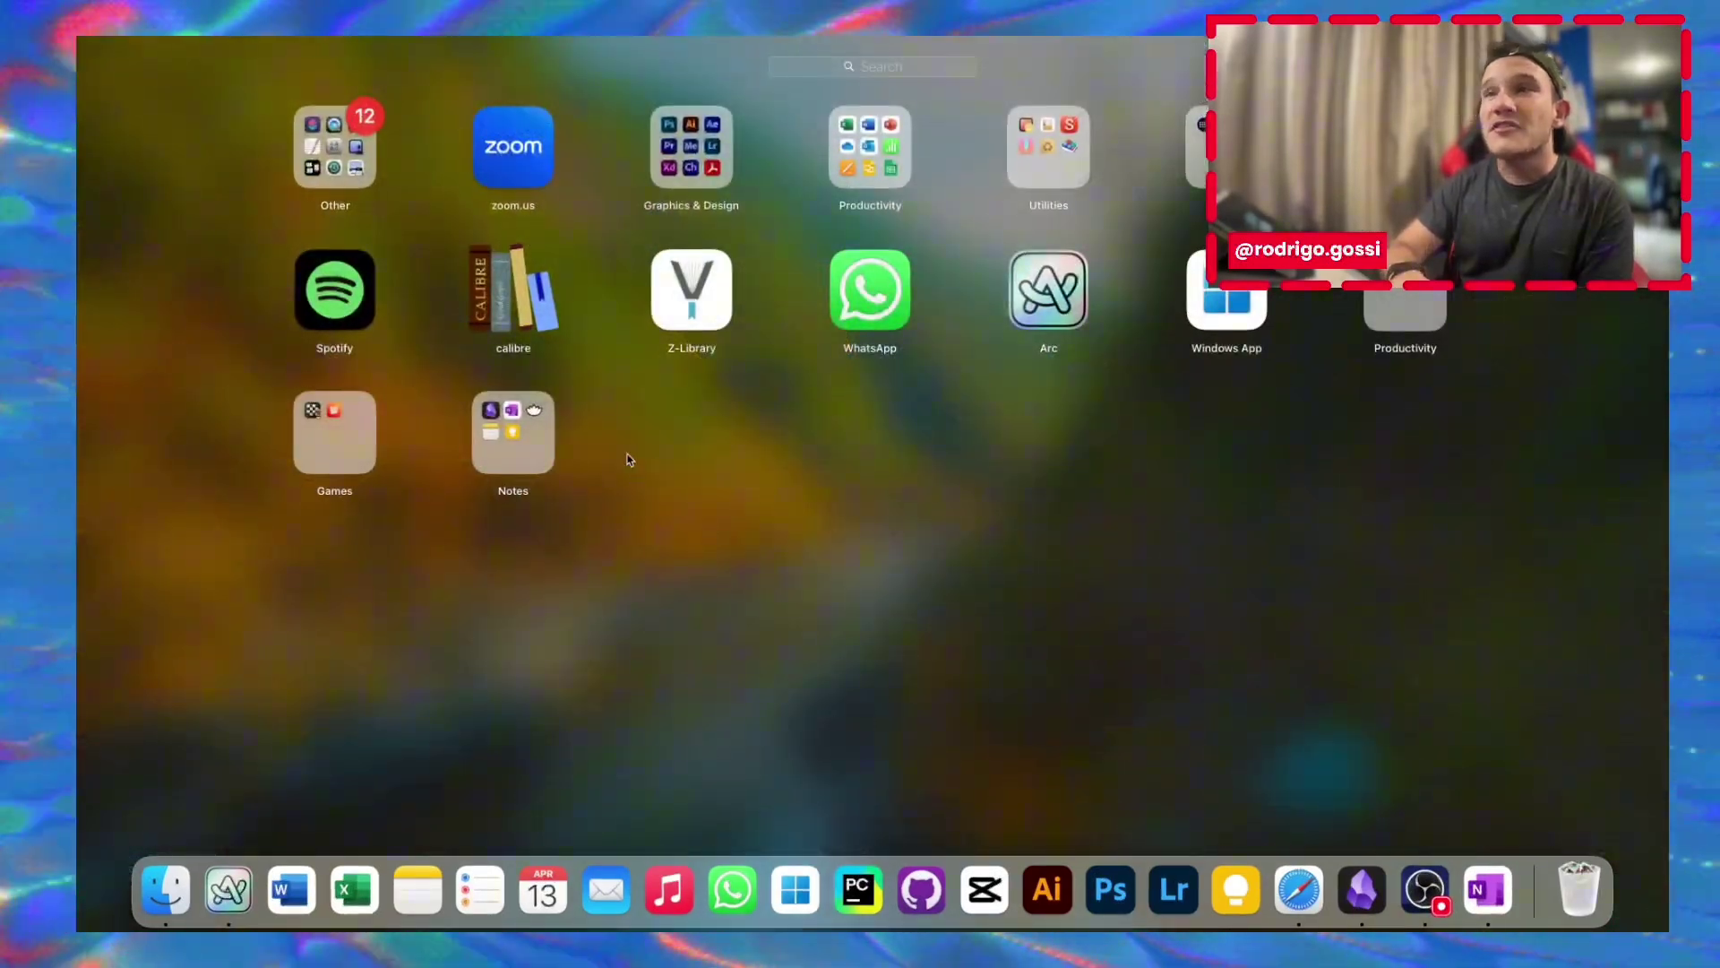
{"action": "left_click", "coordinate": [509, 457]}
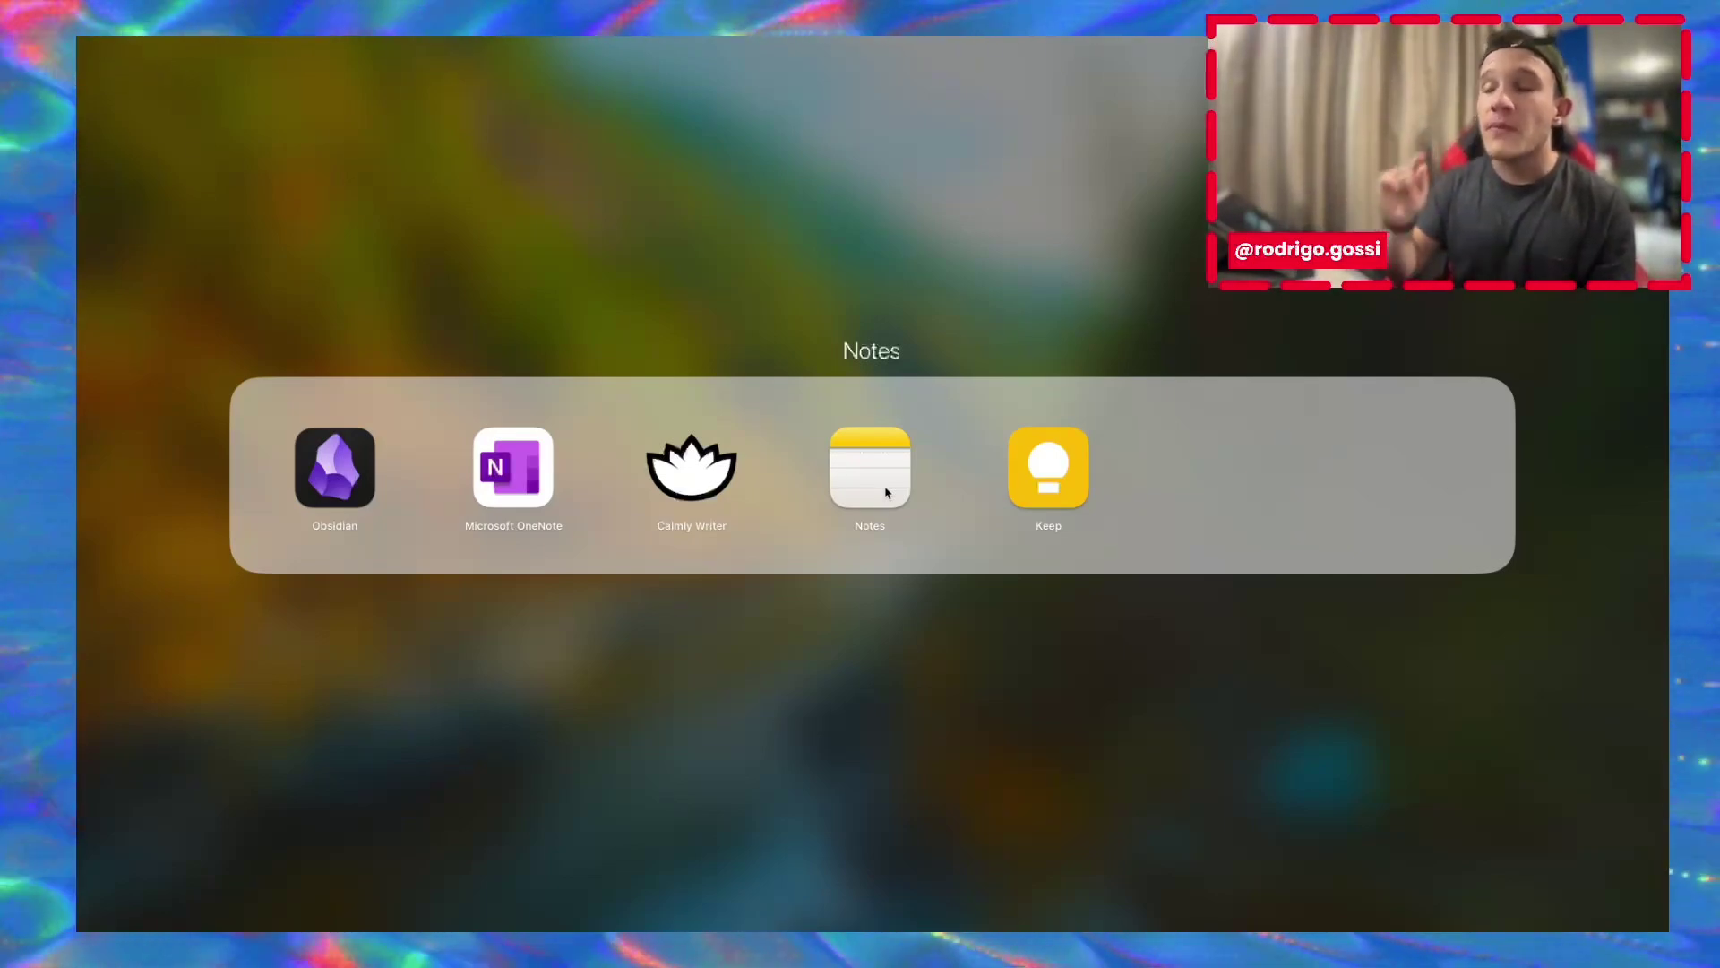
{"action": "left_click", "coordinate": [961, 316]}
{"action": "left_click", "coordinate": [958, 362]}
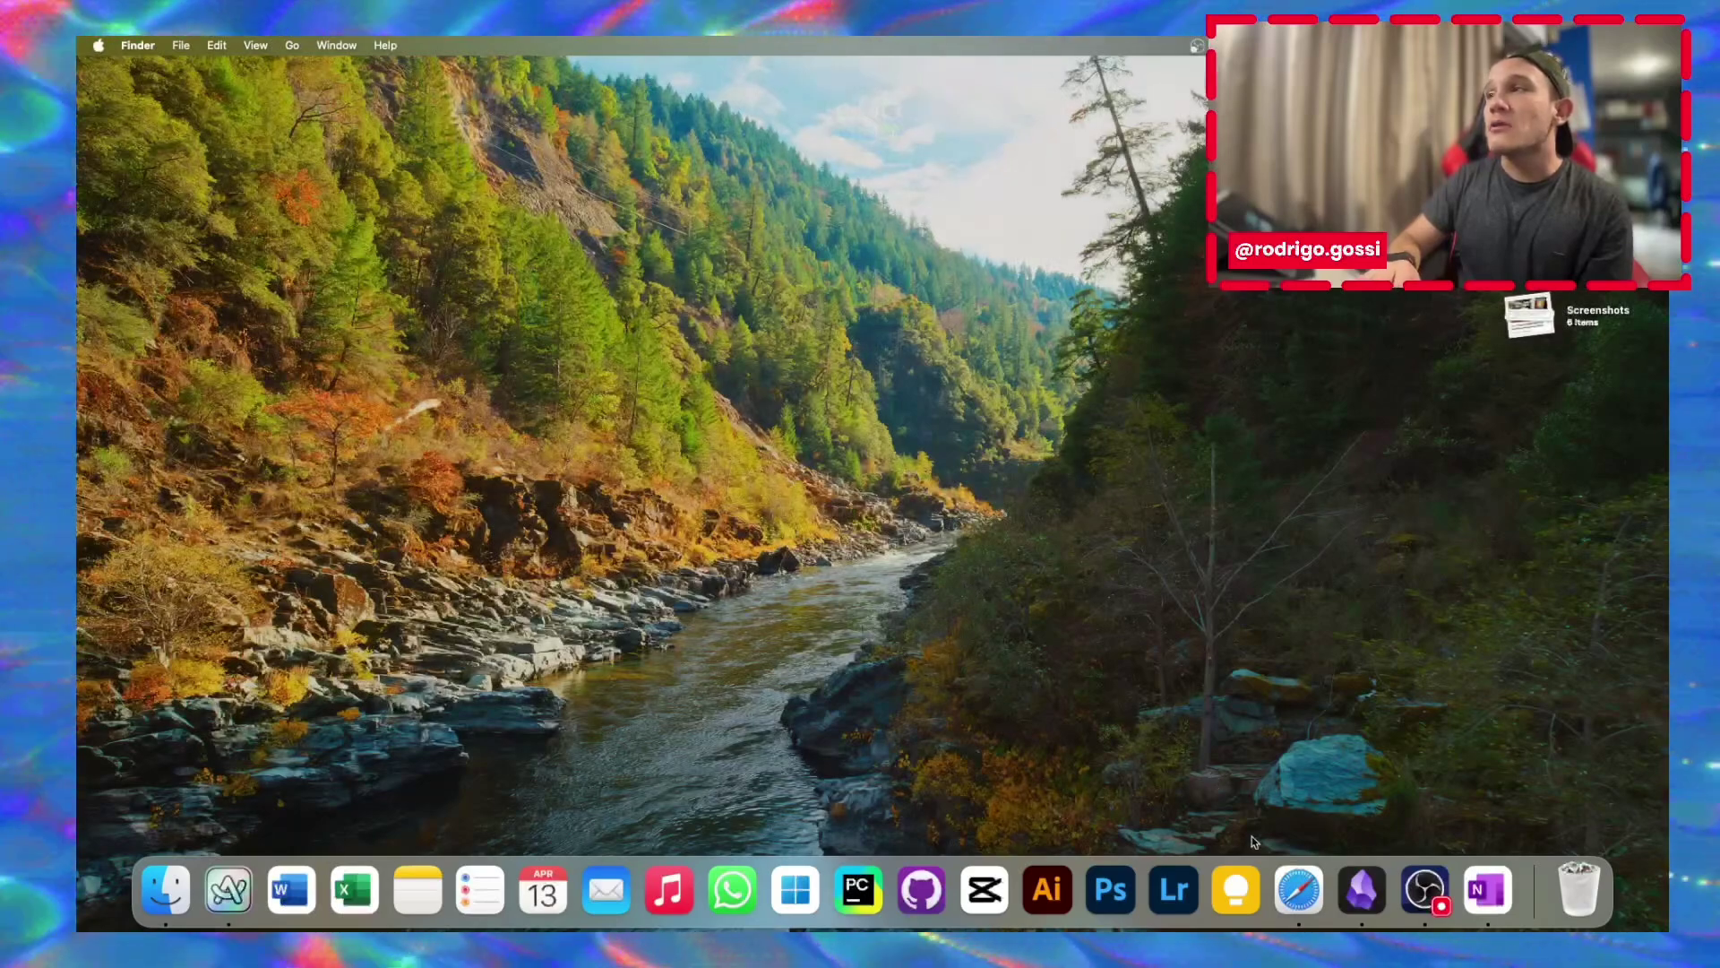
Switch to Safari and go to icloud.com
{"action": "left_click", "coordinate": [1291, 883]}
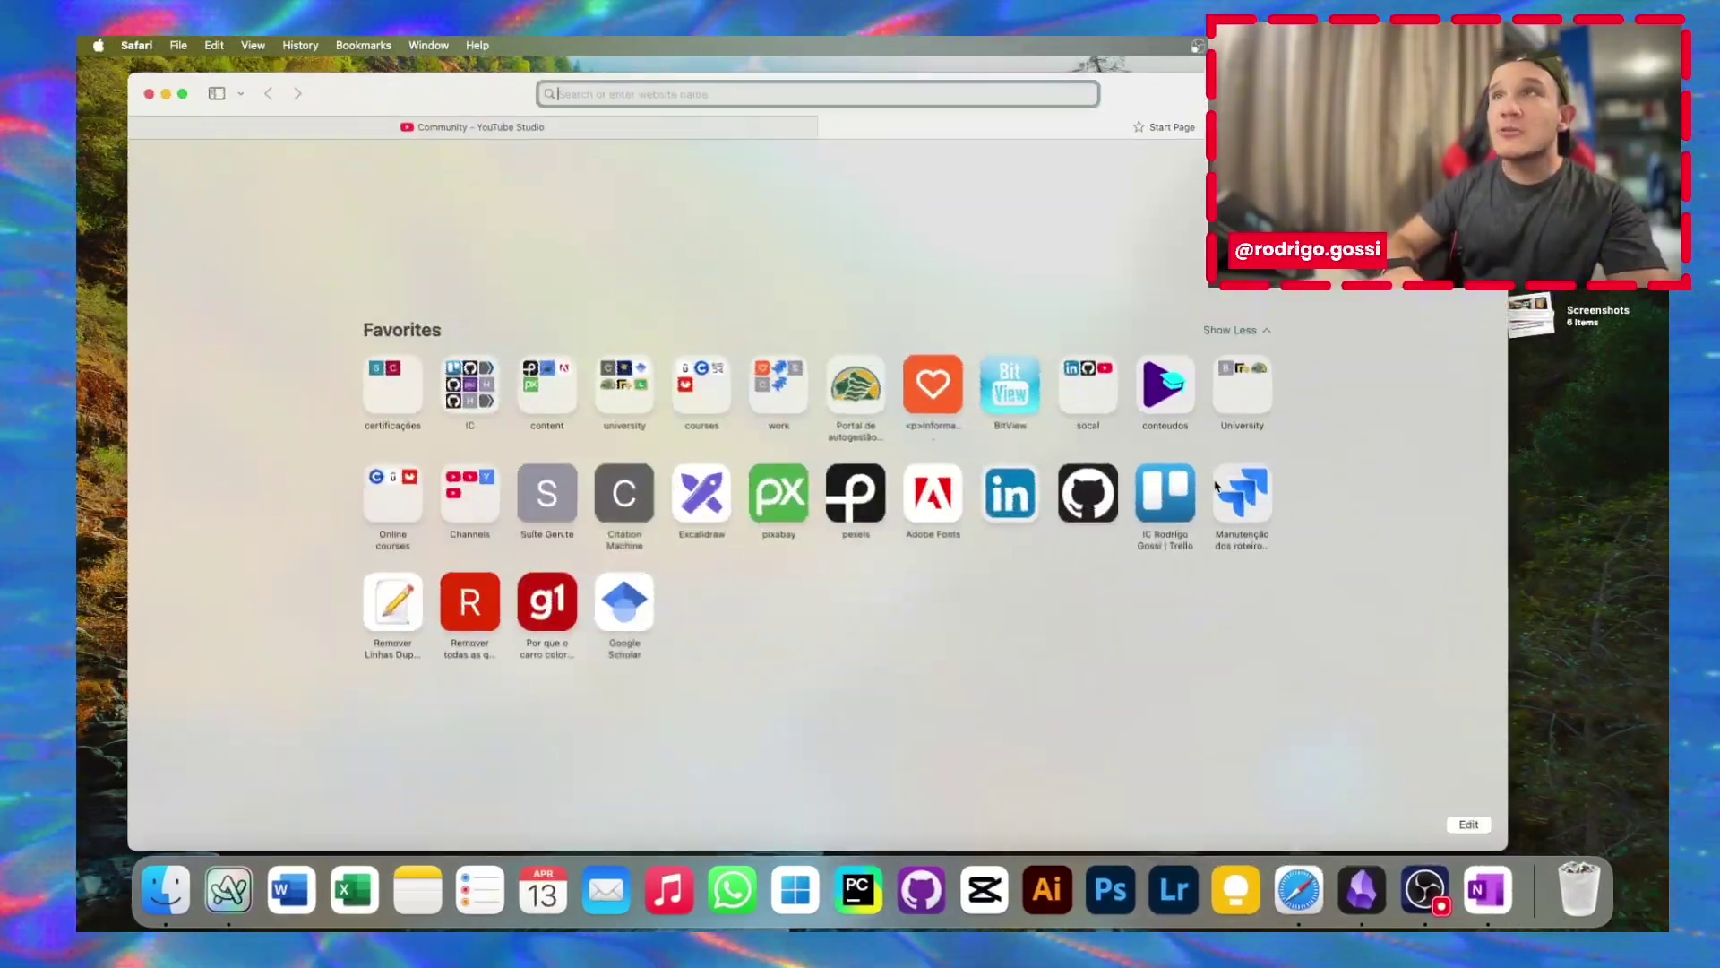
{"action": "type", "text": "ic"}
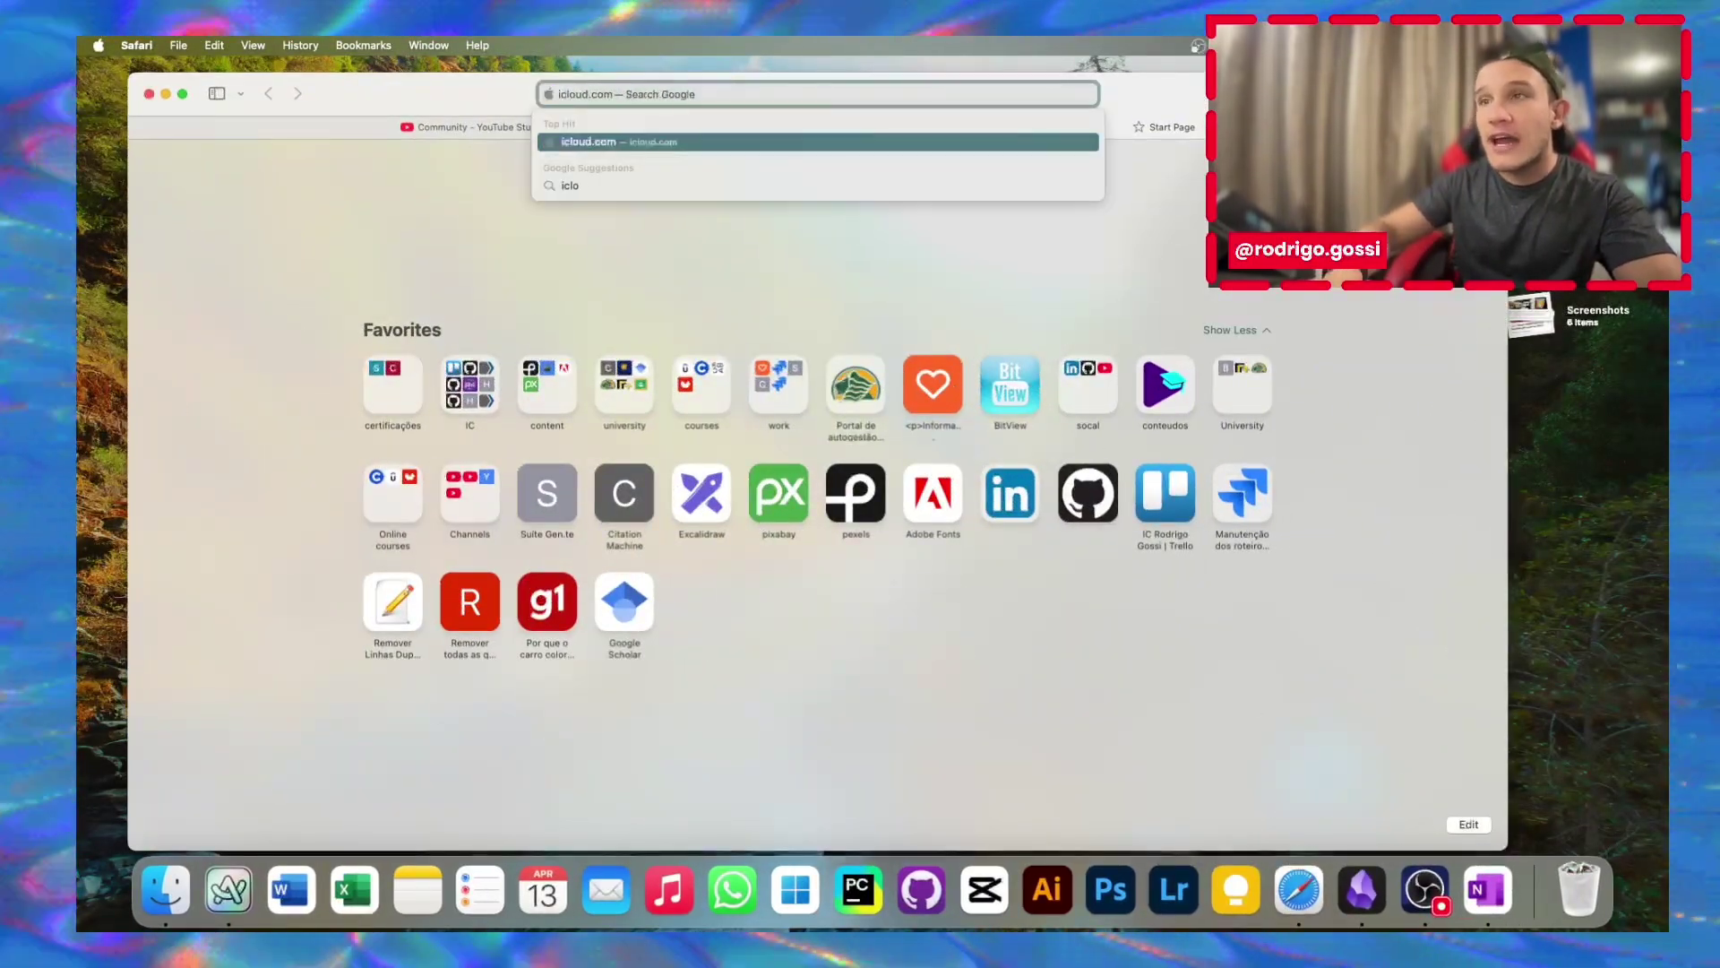
{"action": "type", "text": "loud.com"}
{"action": "key", "text": "Return"}
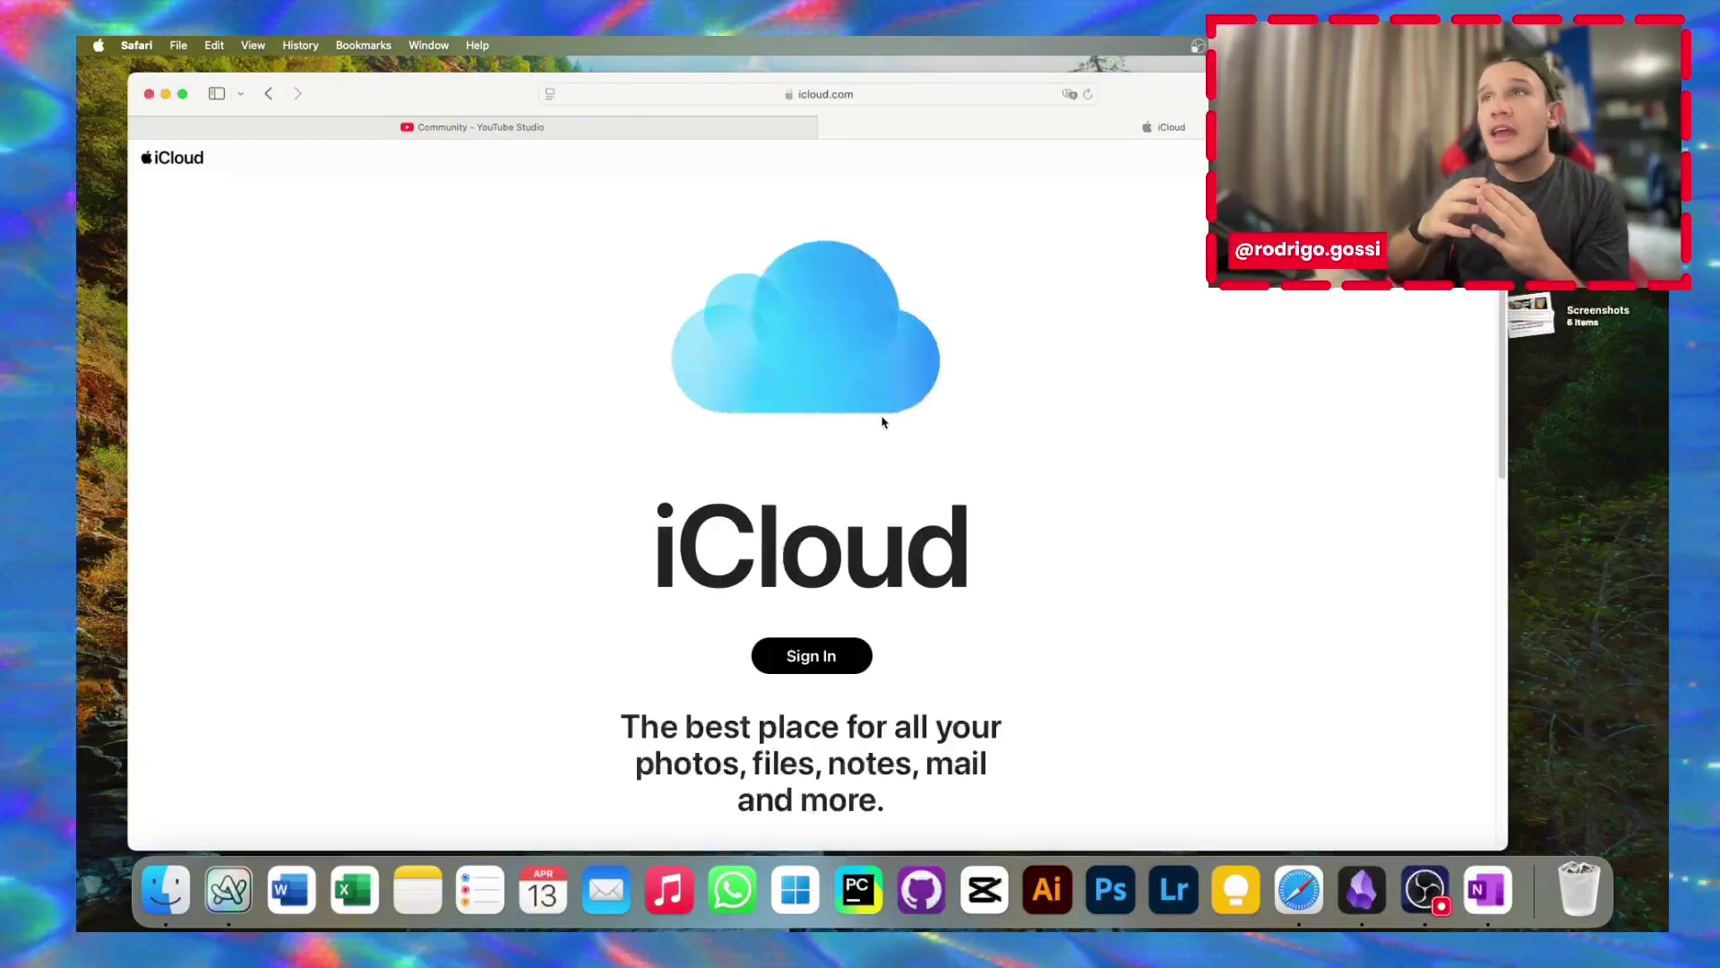
Sign in to iCloud and open the Notes web app
{"action": "scroll", "coordinate": [806, 538], "scroll_direction": "down", "scroll_amount": 2}
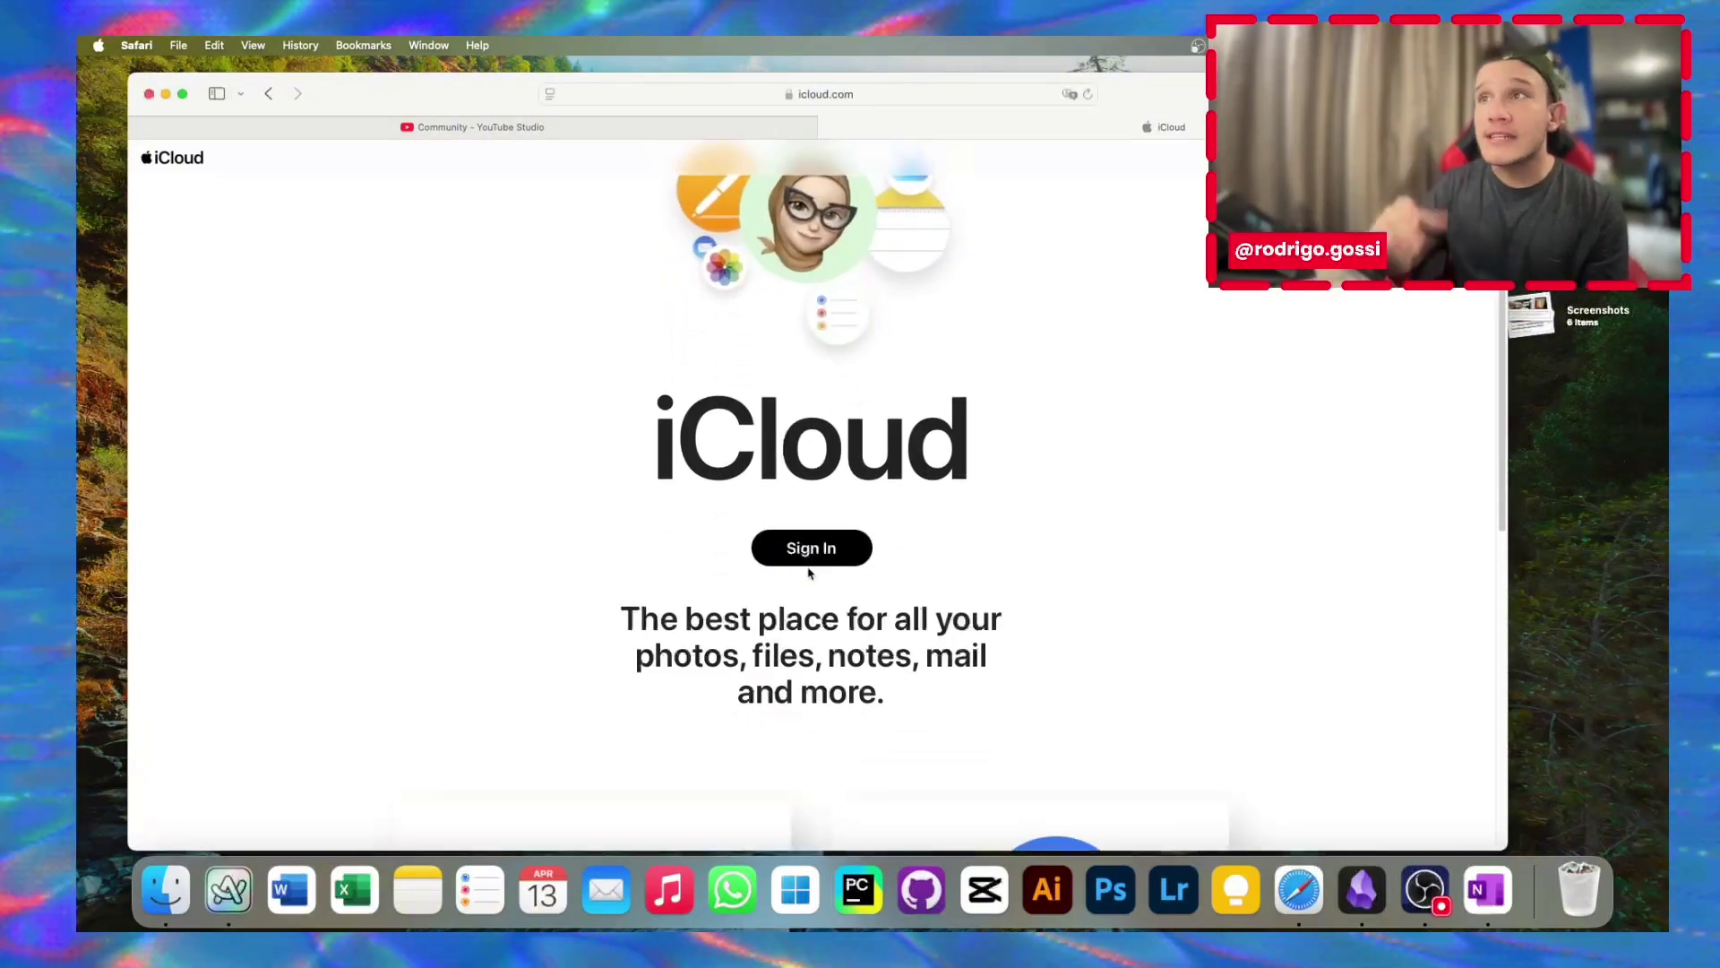
{"action": "left_click", "coordinate": [808, 566]}
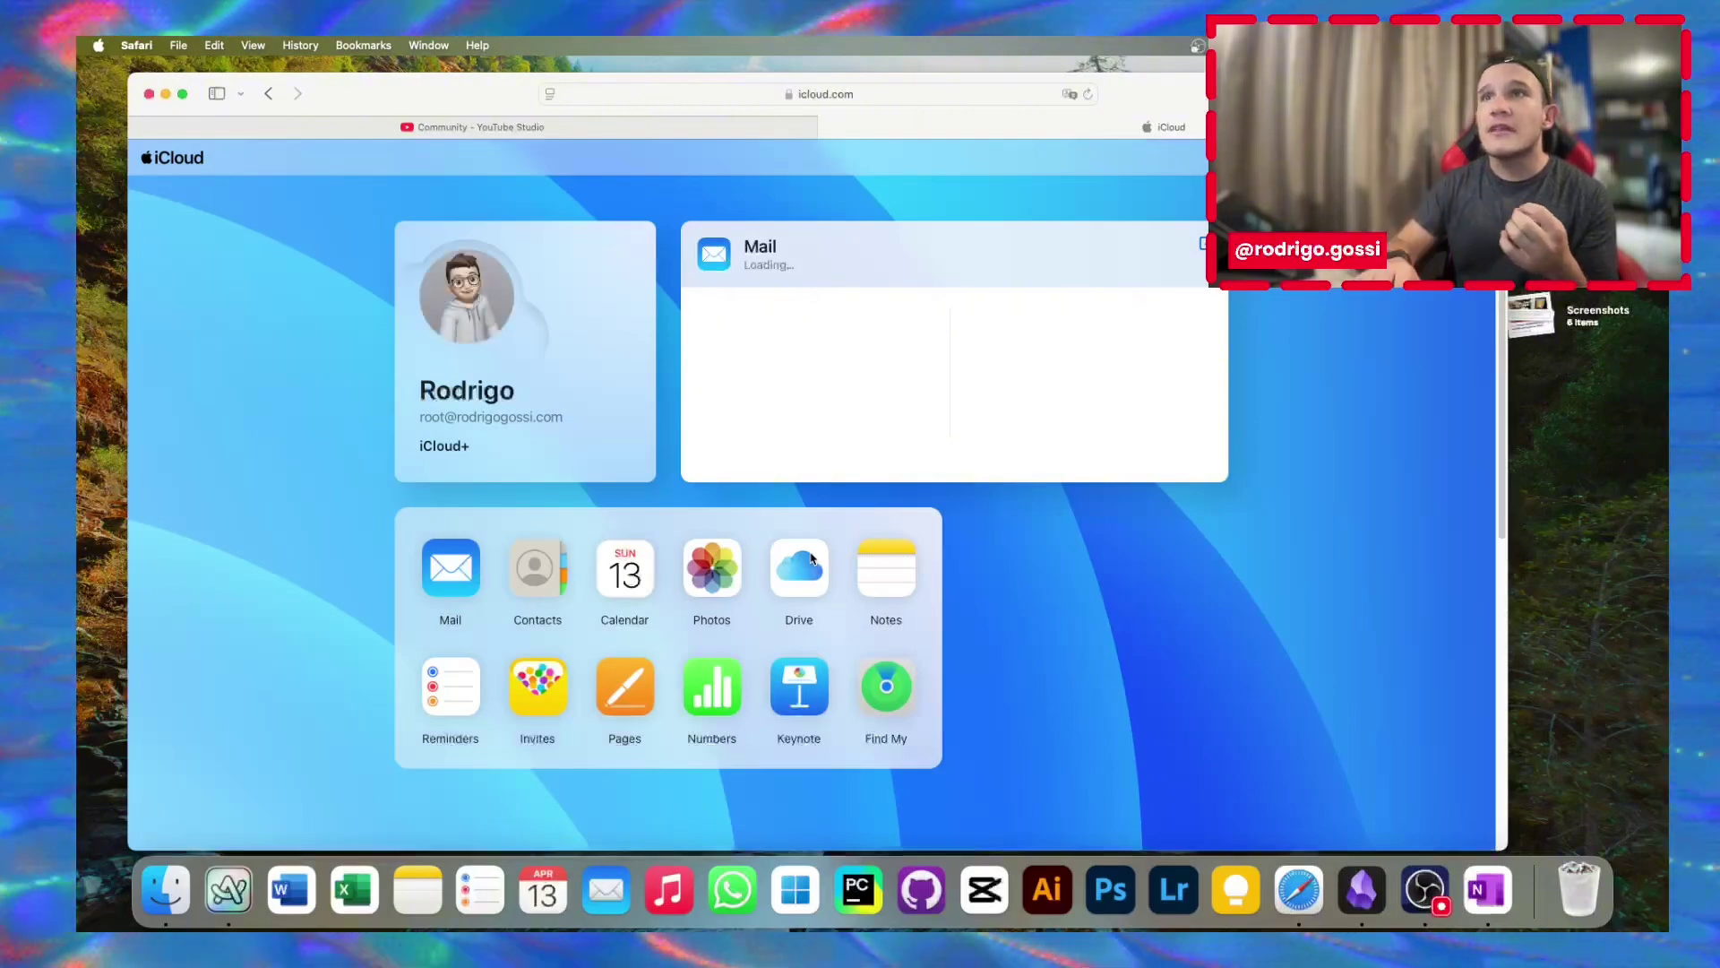
{"action": "scroll", "coordinate": [823, 480], "scroll_direction": "down", "scroll_amount": 3}
{"action": "scroll", "coordinate": [811, 465], "scroll_direction": "down", "scroll_amount": 2}
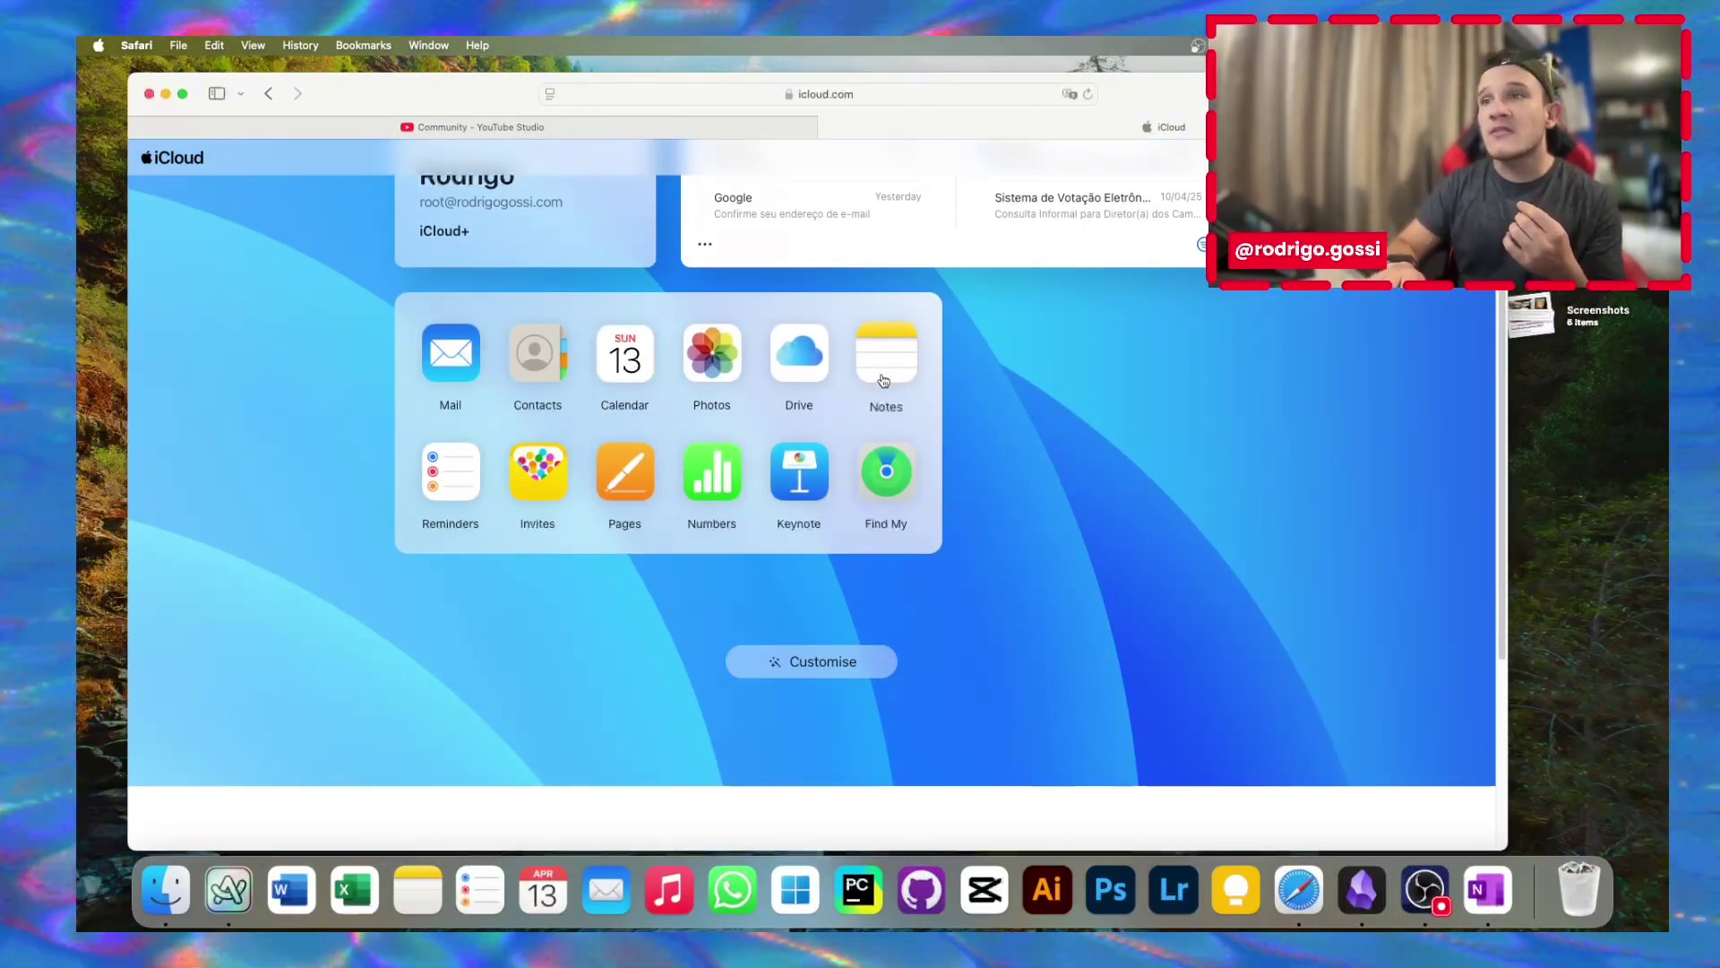
{"action": "left_click", "coordinate": [883, 380]}
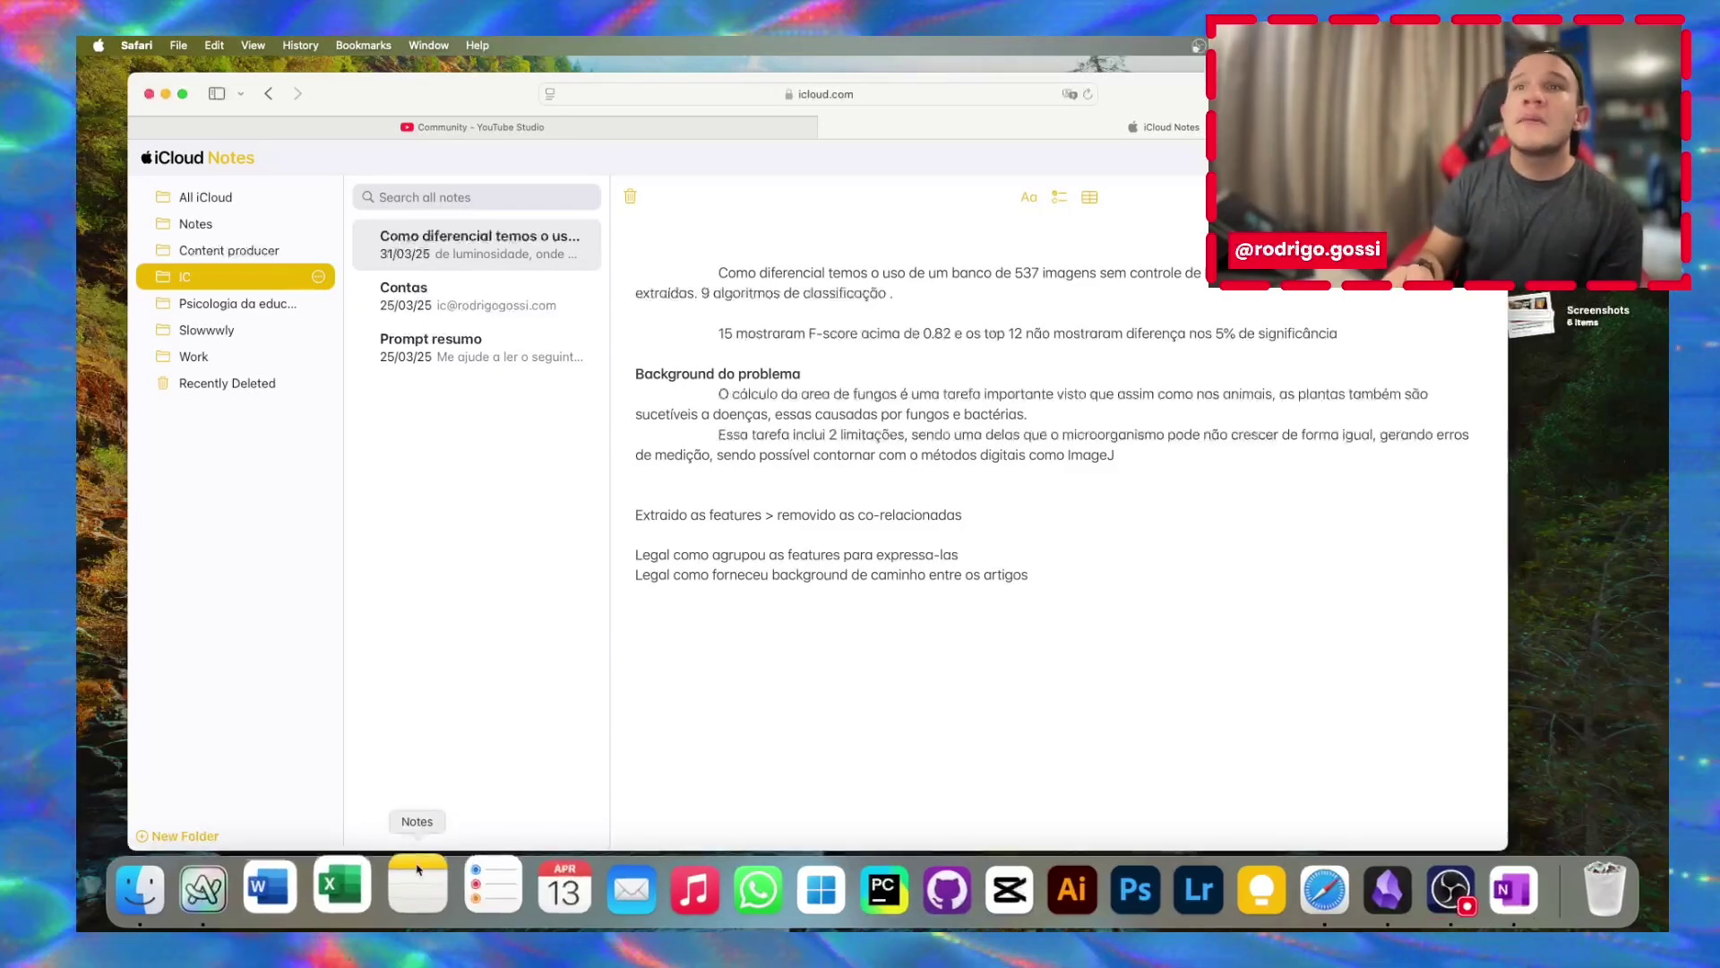
Switch to the Notes desktop app, show the IC folder, and widen and move its window to compare with iCloud Notes
{"action": "left_click", "coordinate": [417, 885]}
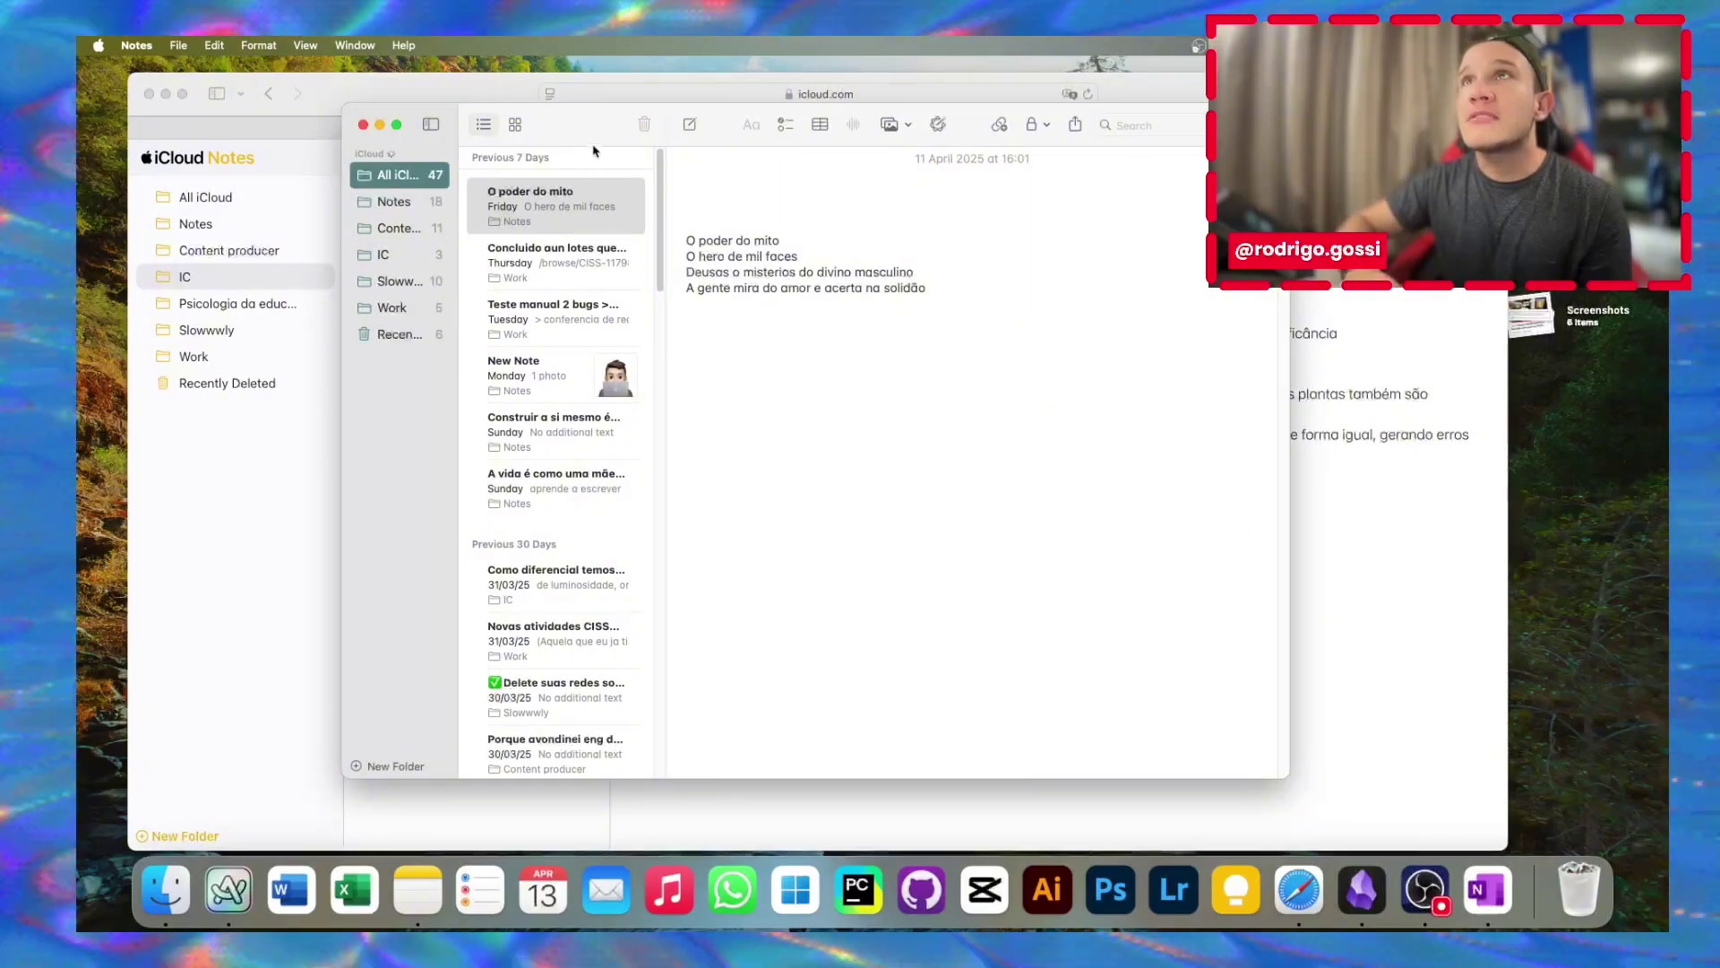
{"action": "left_click_drag", "start_coordinate": [588, 141], "coordinate": [876, 269]}
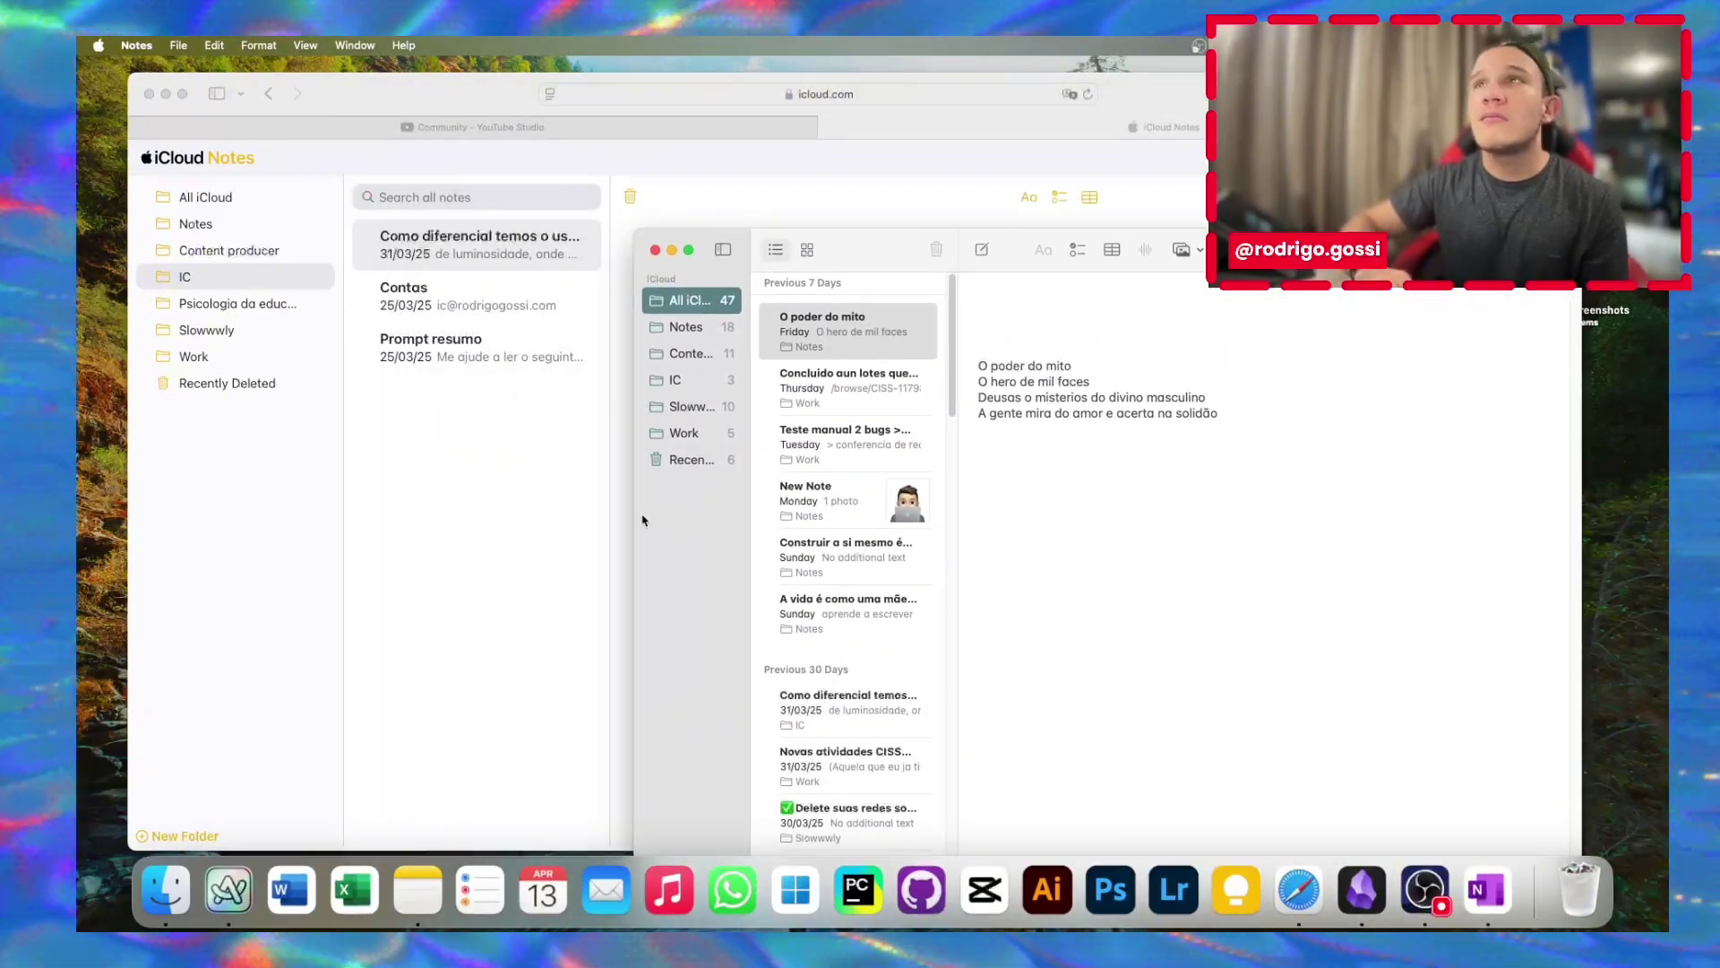
{"action": "key", "text": "Down"}
{"action": "key", "text": "Down"}
{"action": "key", "text": "Down"}
{"action": "left_click_drag", "start_coordinate": [632, 498], "coordinate": [476, 498]}
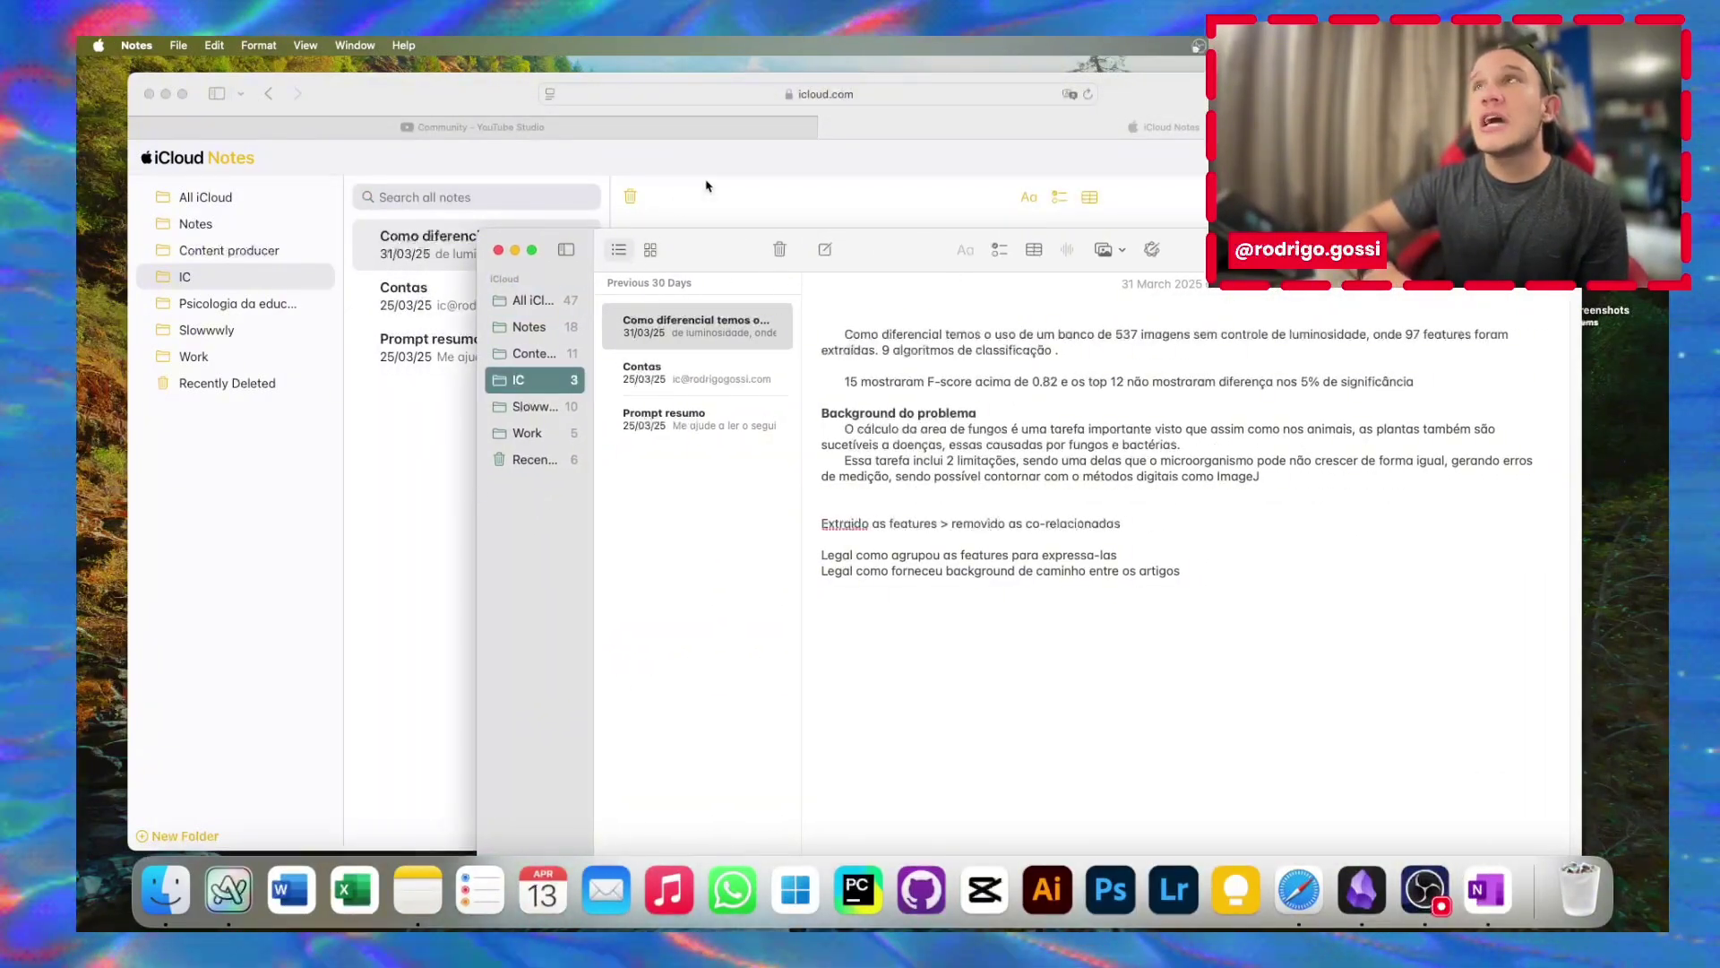
{"action": "left_click_drag", "start_coordinate": [923, 242], "coordinate": [923, 360]}
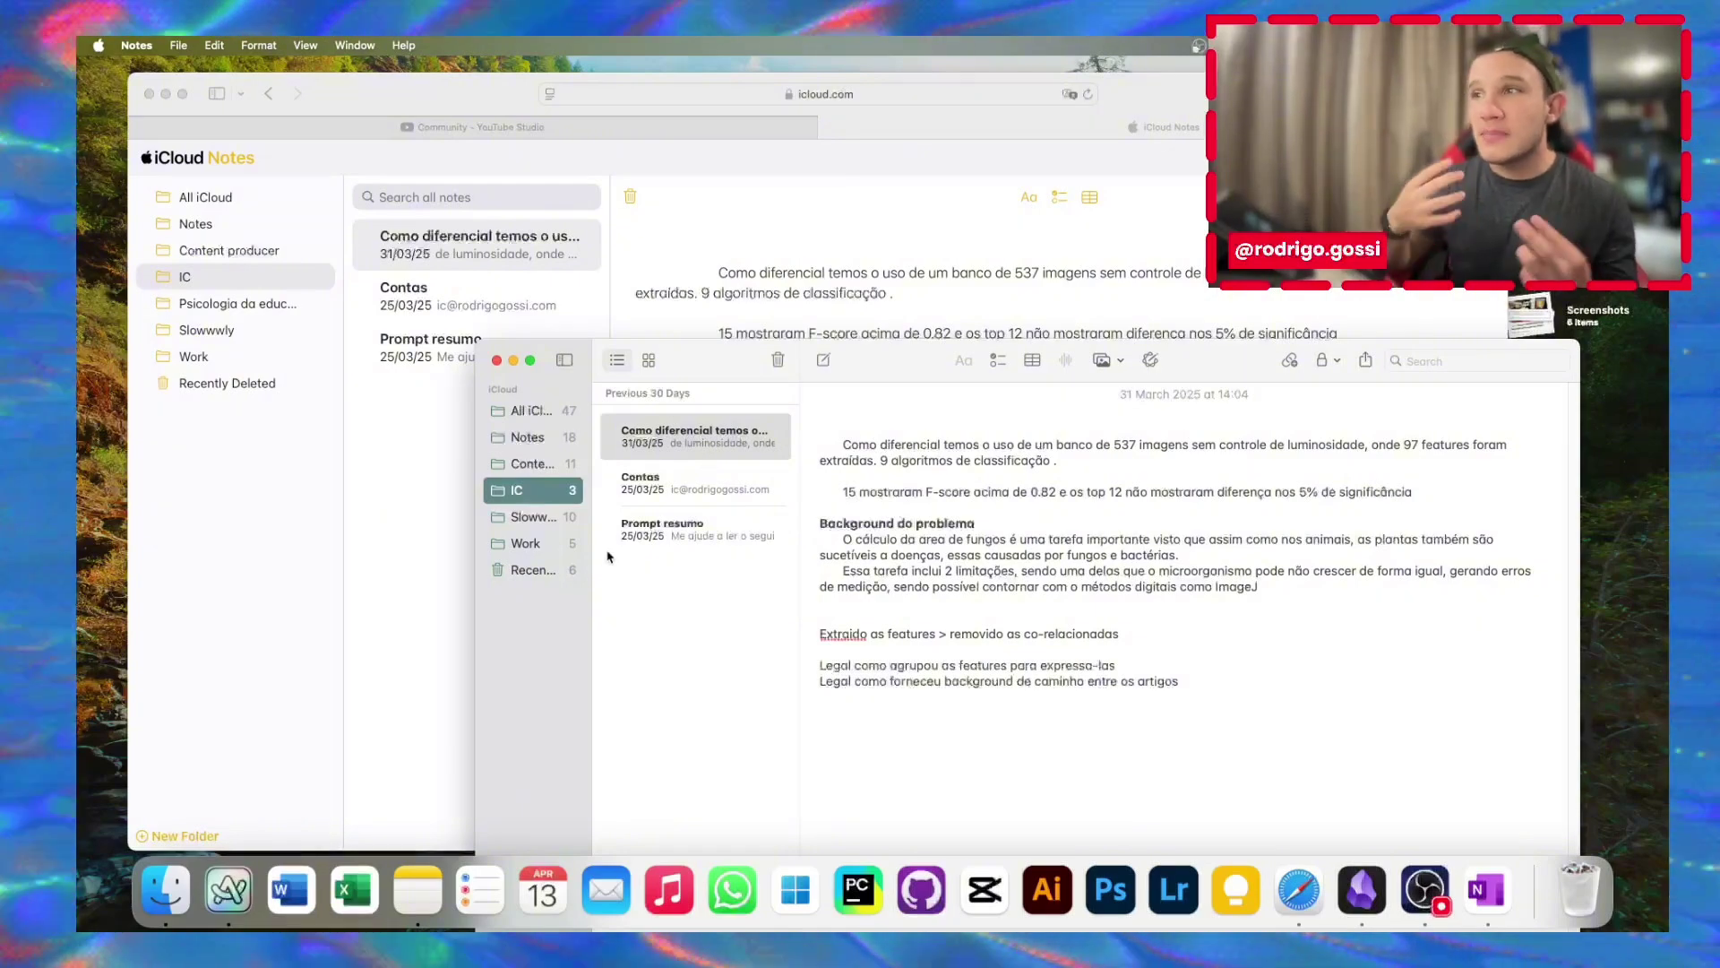
Return to iCloud Notes in Safari, create a note titled "teste" in the IC folder, and view the text style options
{"action": "left_click", "coordinate": [381, 457]}
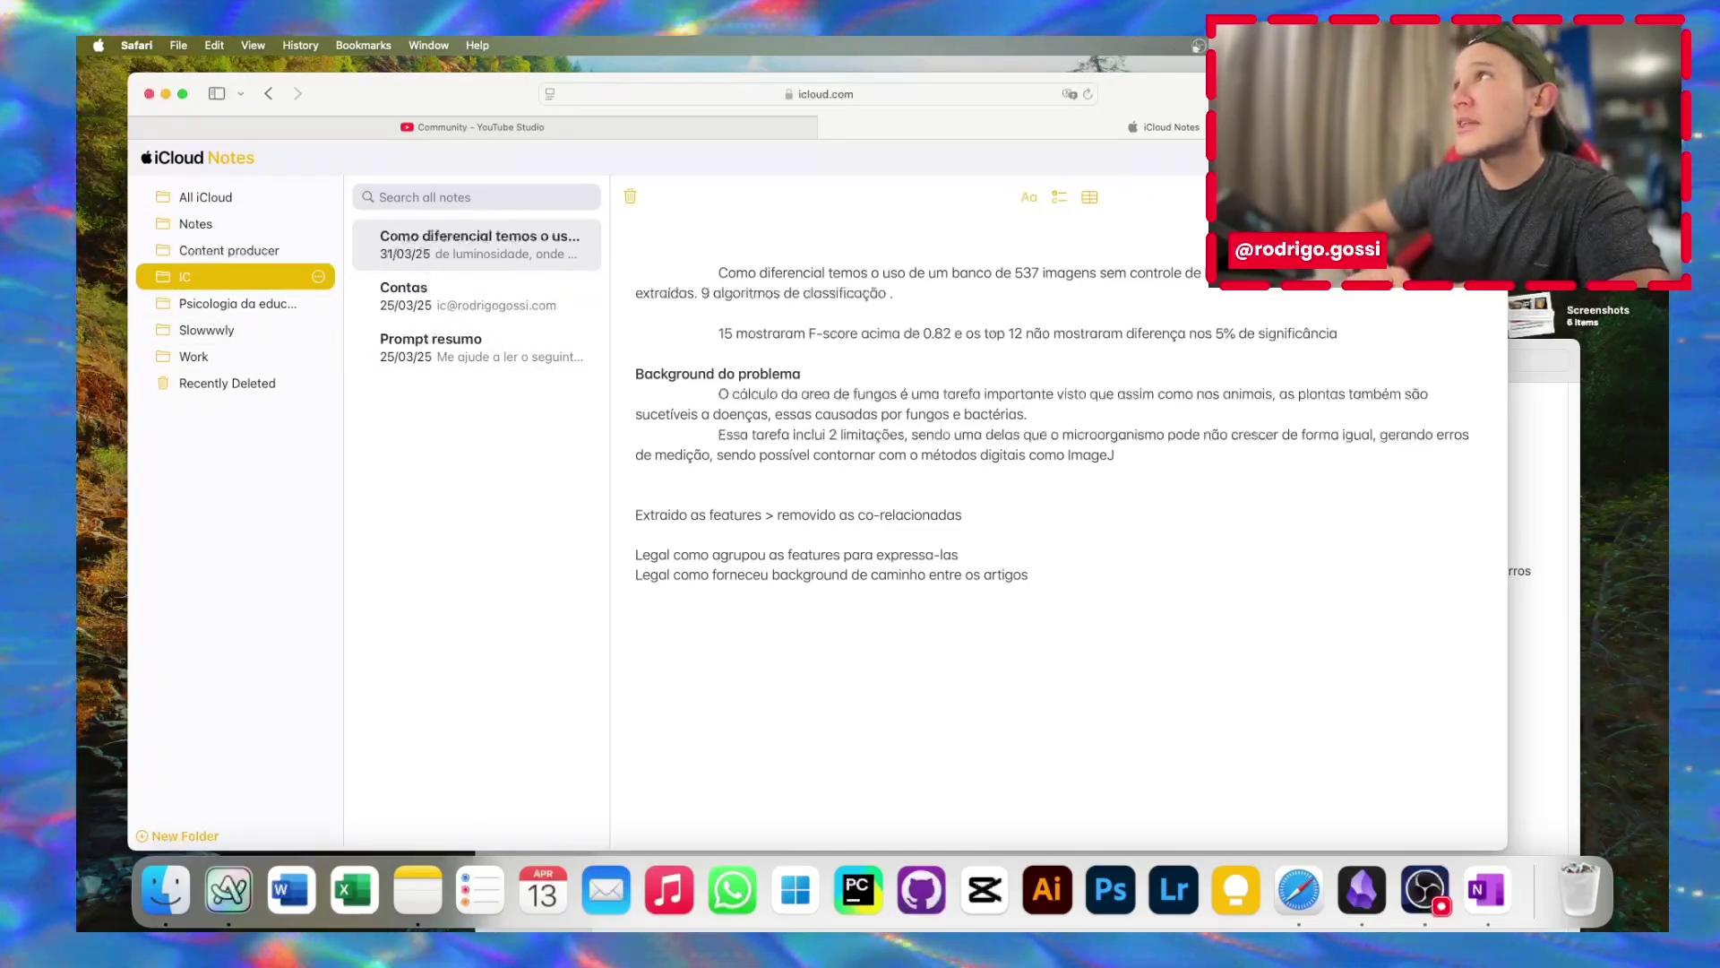
{"action": "key", "text": "alt+super+n"}
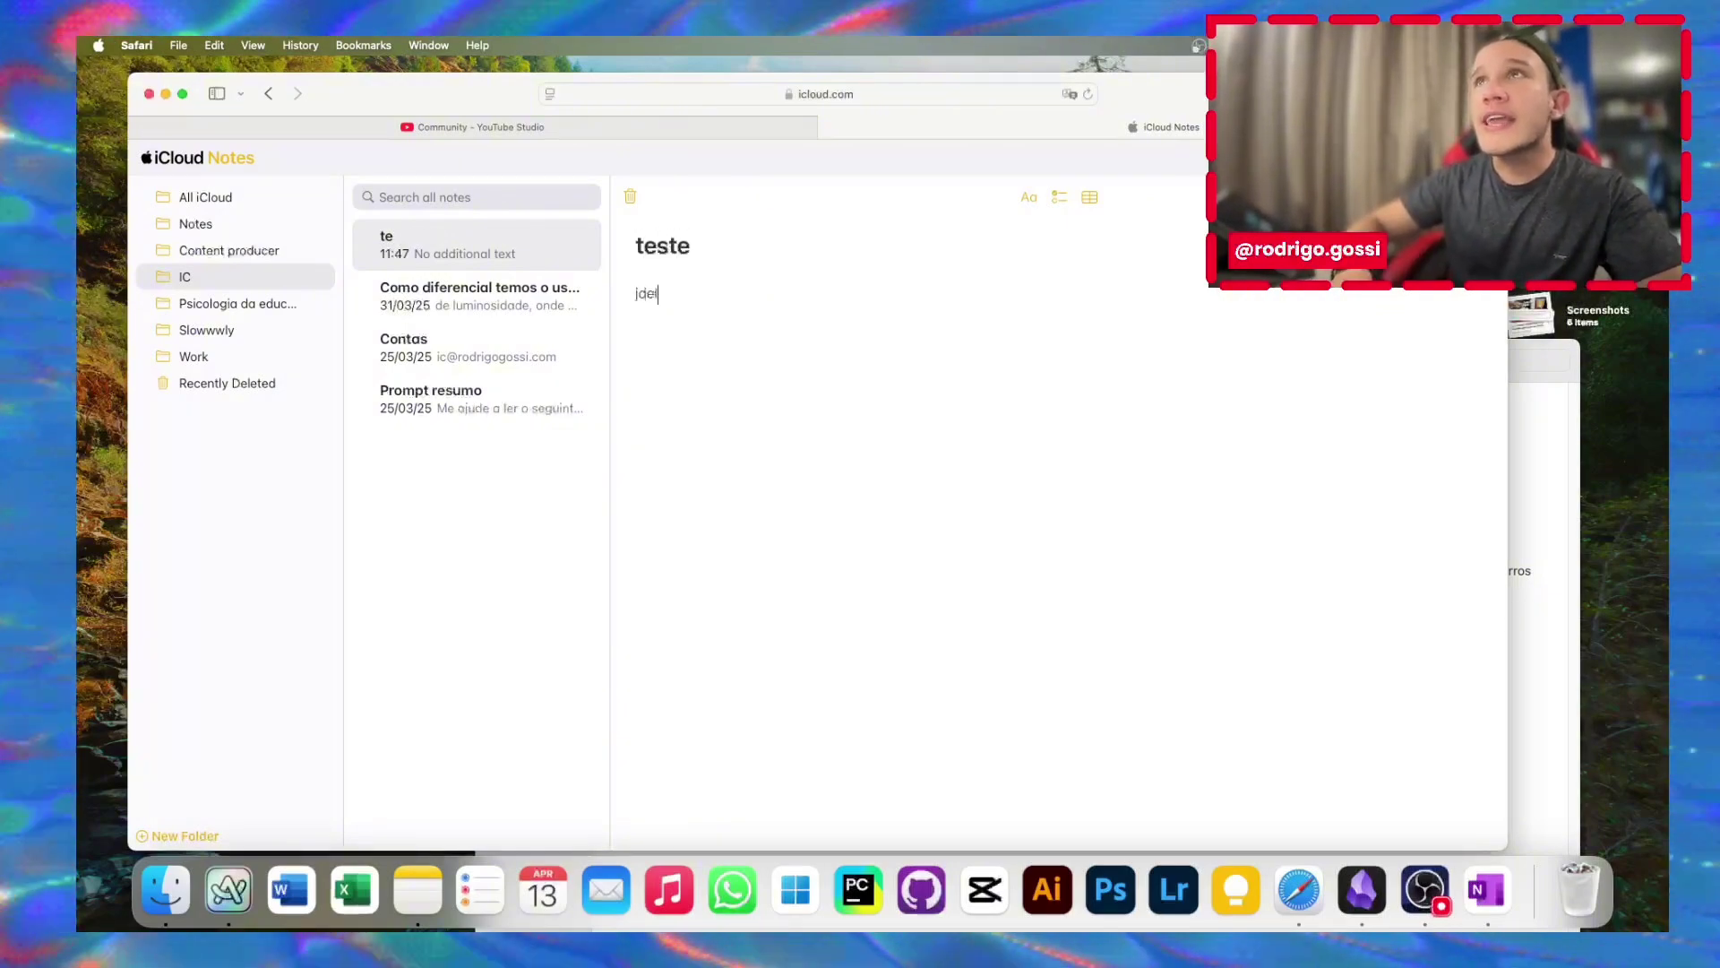
{"action": "left_click", "coordinate": [1030, 198]}
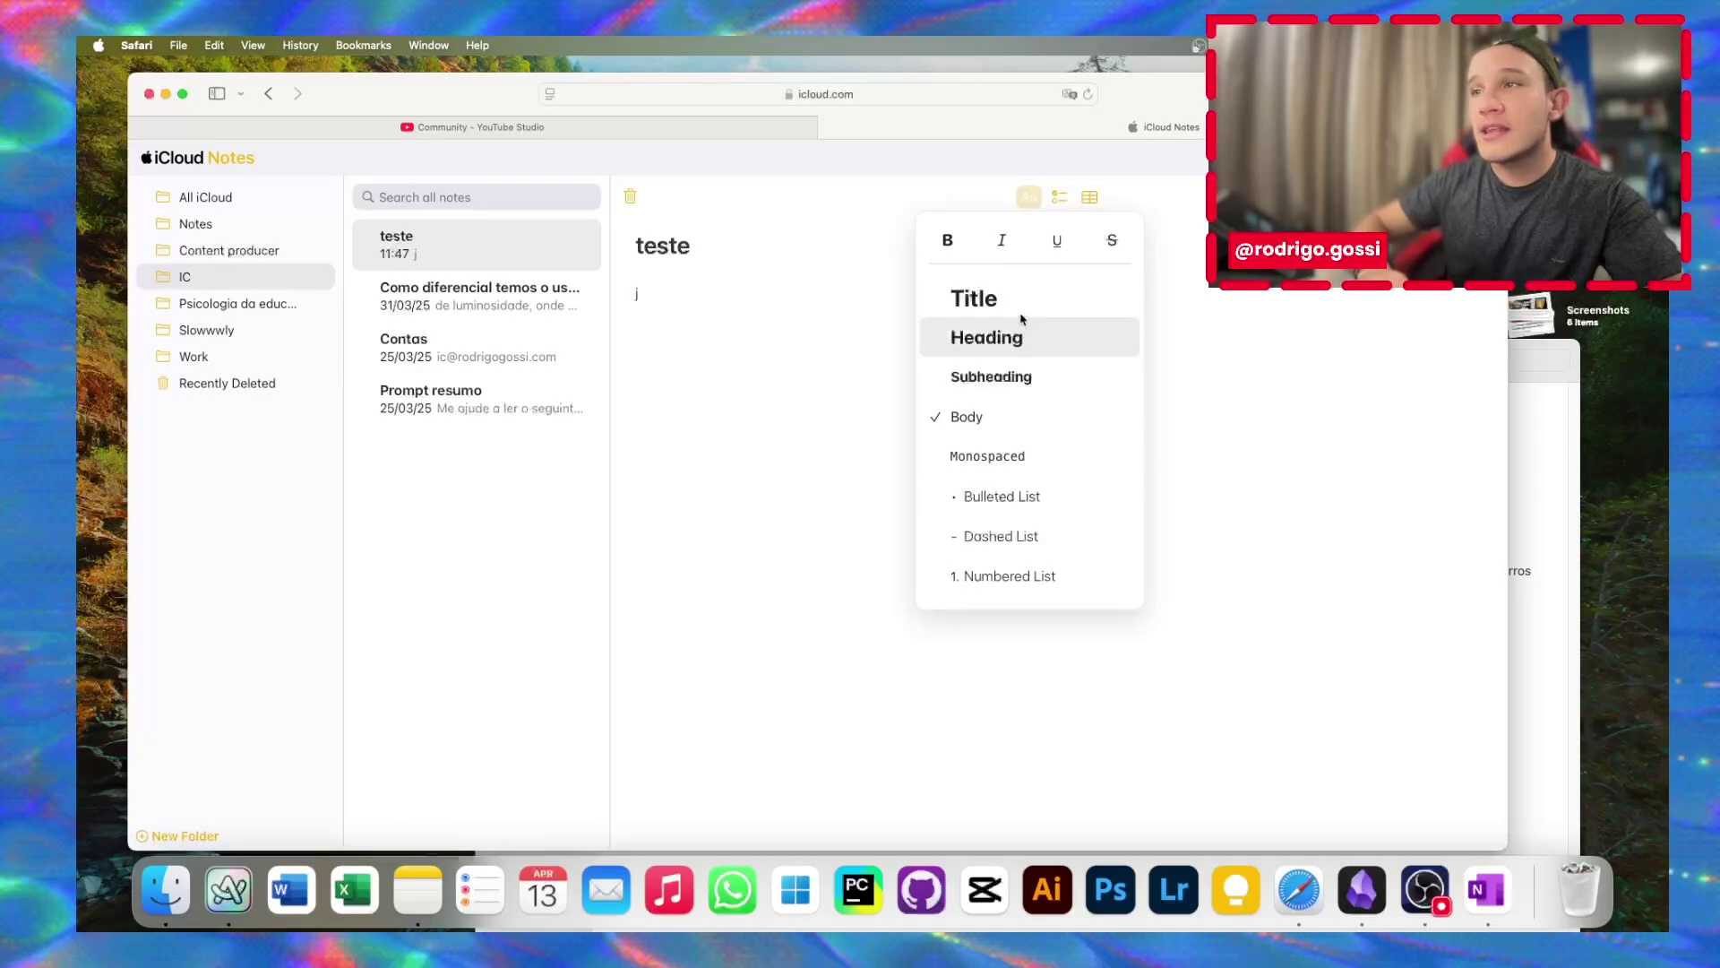
Add a checklist with the items "jndewod" and "kjdc" to the note and insert a two-by-two table below them
{"action": "left_click", "coordinate": [1063, 202]}
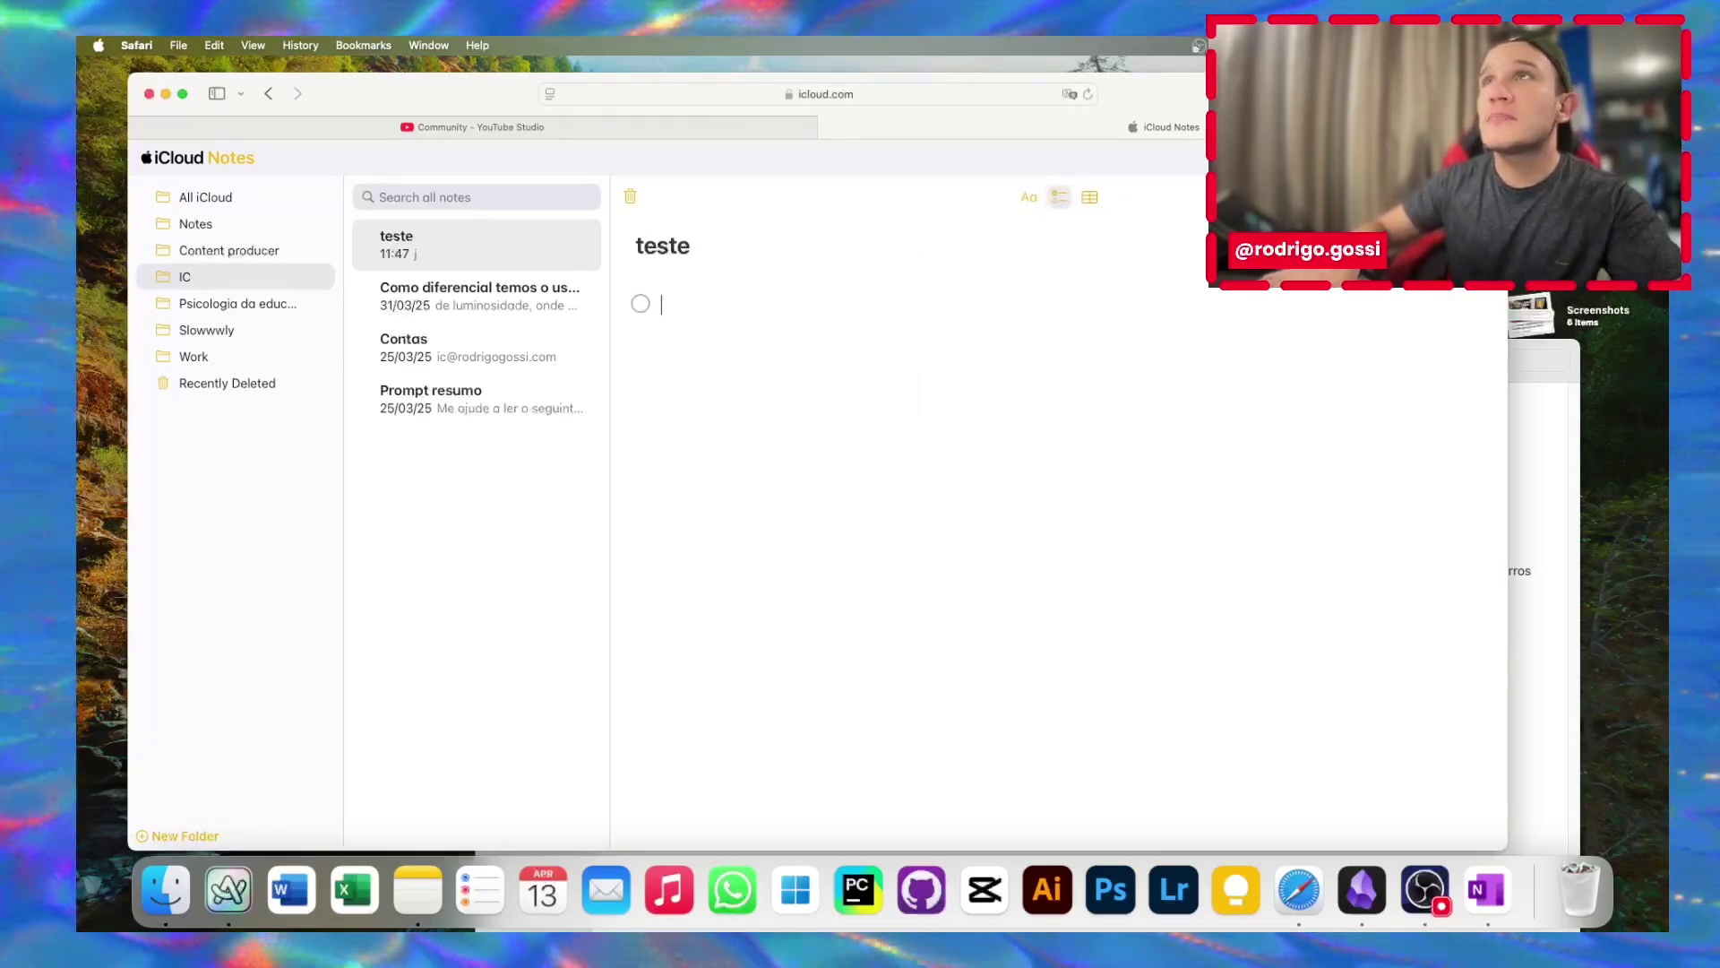
{"action": "type", "text": "jndewod"}
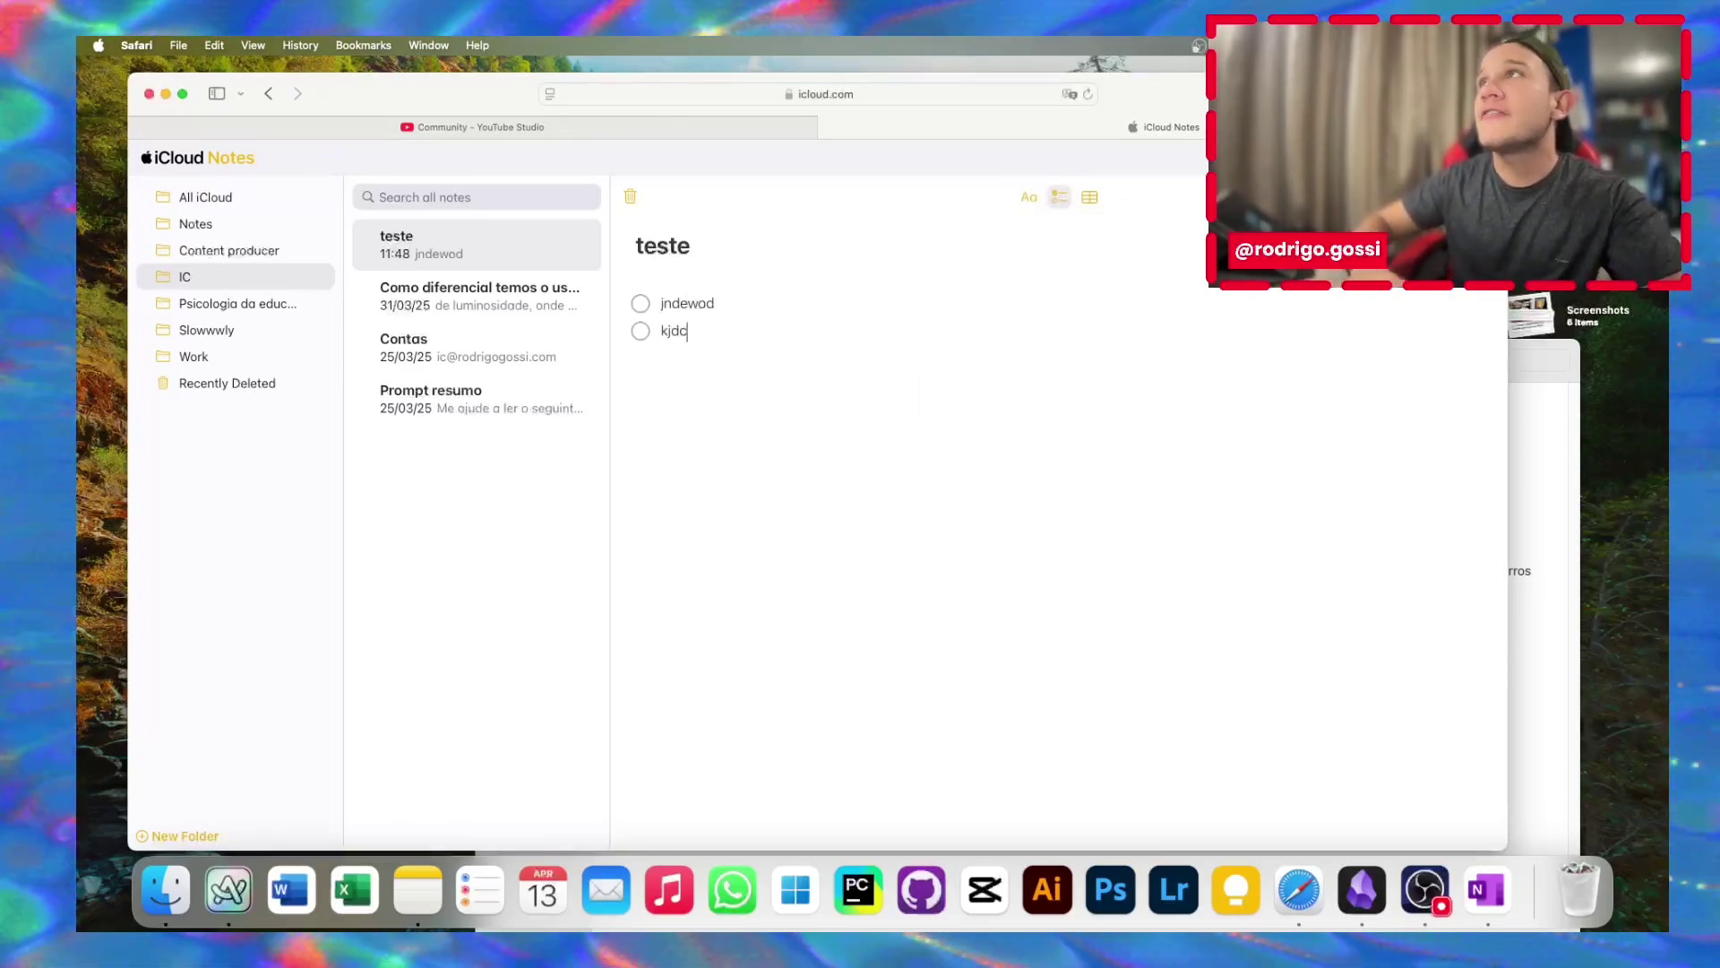
{"action": "left_click", "coordinate": [1090, 199]}
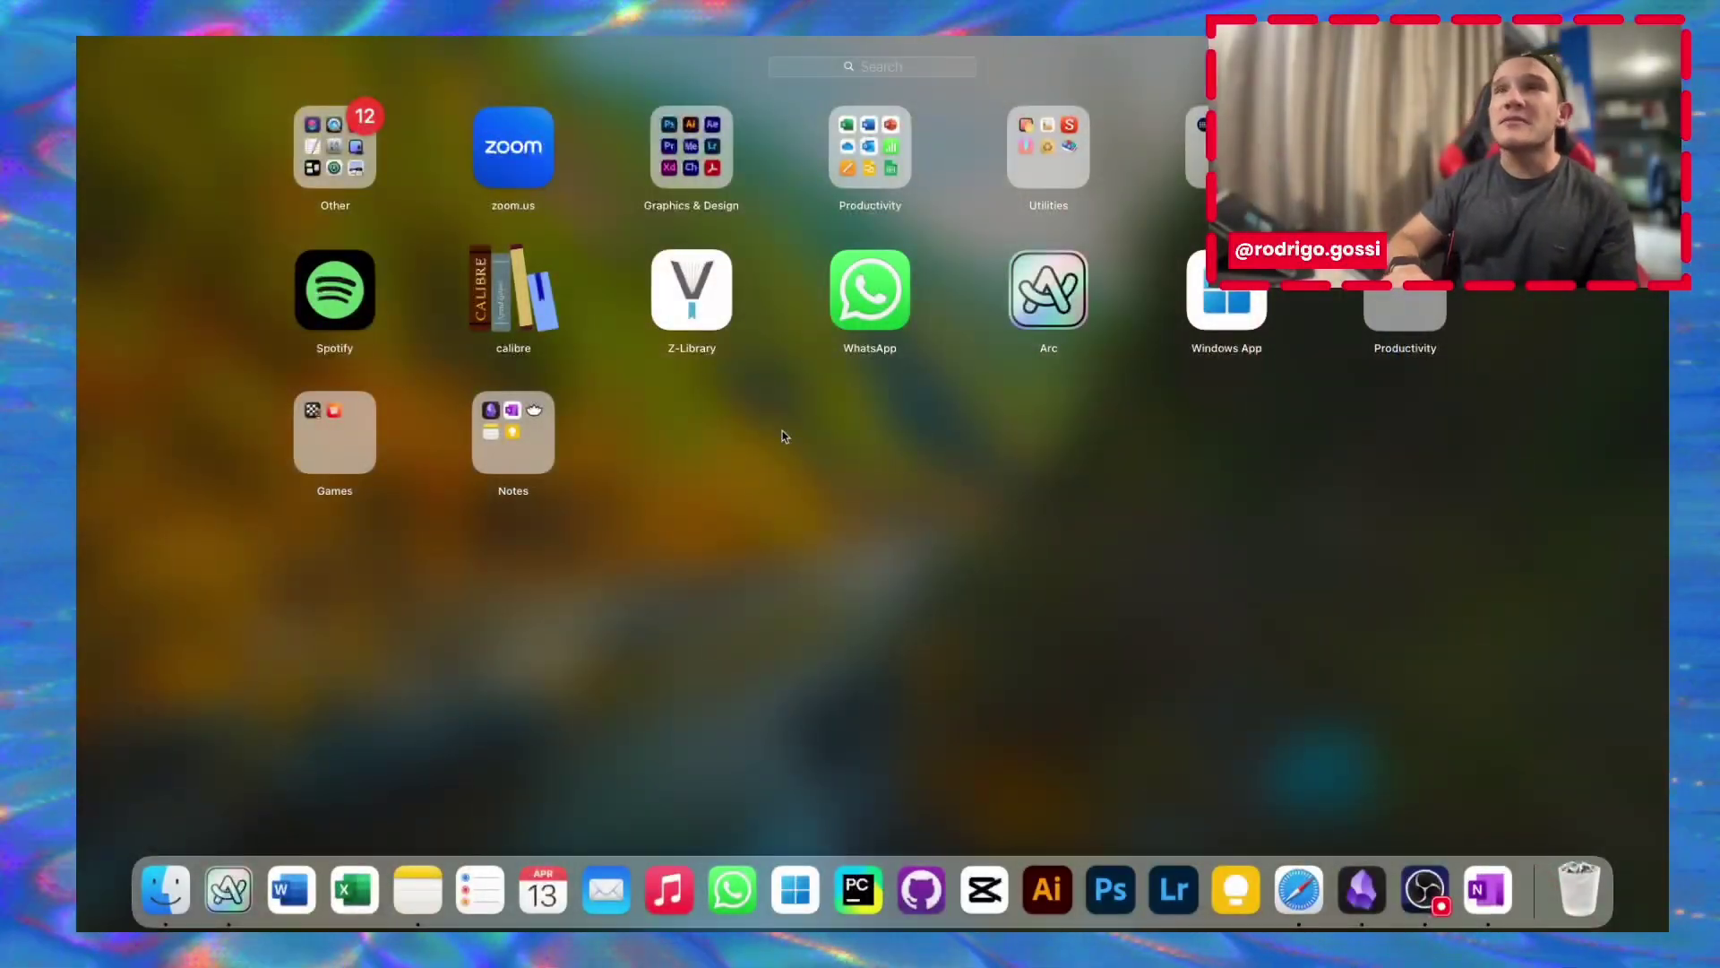
Launch Keep from the Notes app group in Launchpad, reposition its window to view the notes, and switch back to Safari
{"action": "left_click", "coordinate": [541, 430]}
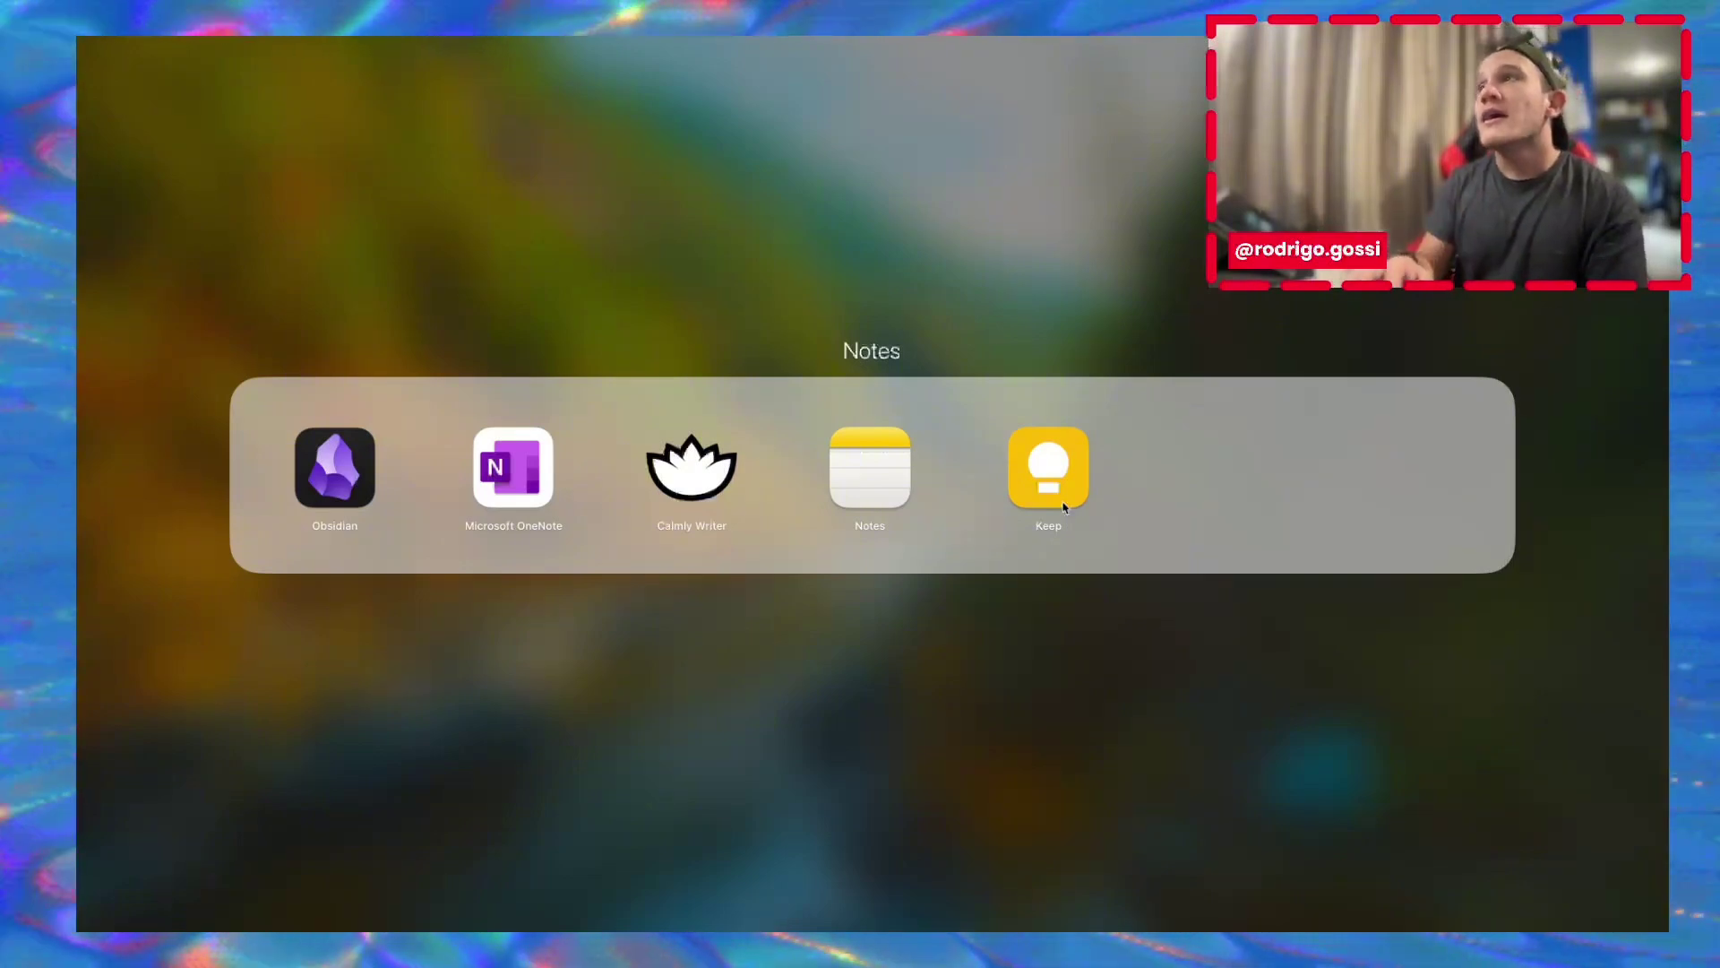
{"action": "left_click", "coordinate": [1049, 468]}
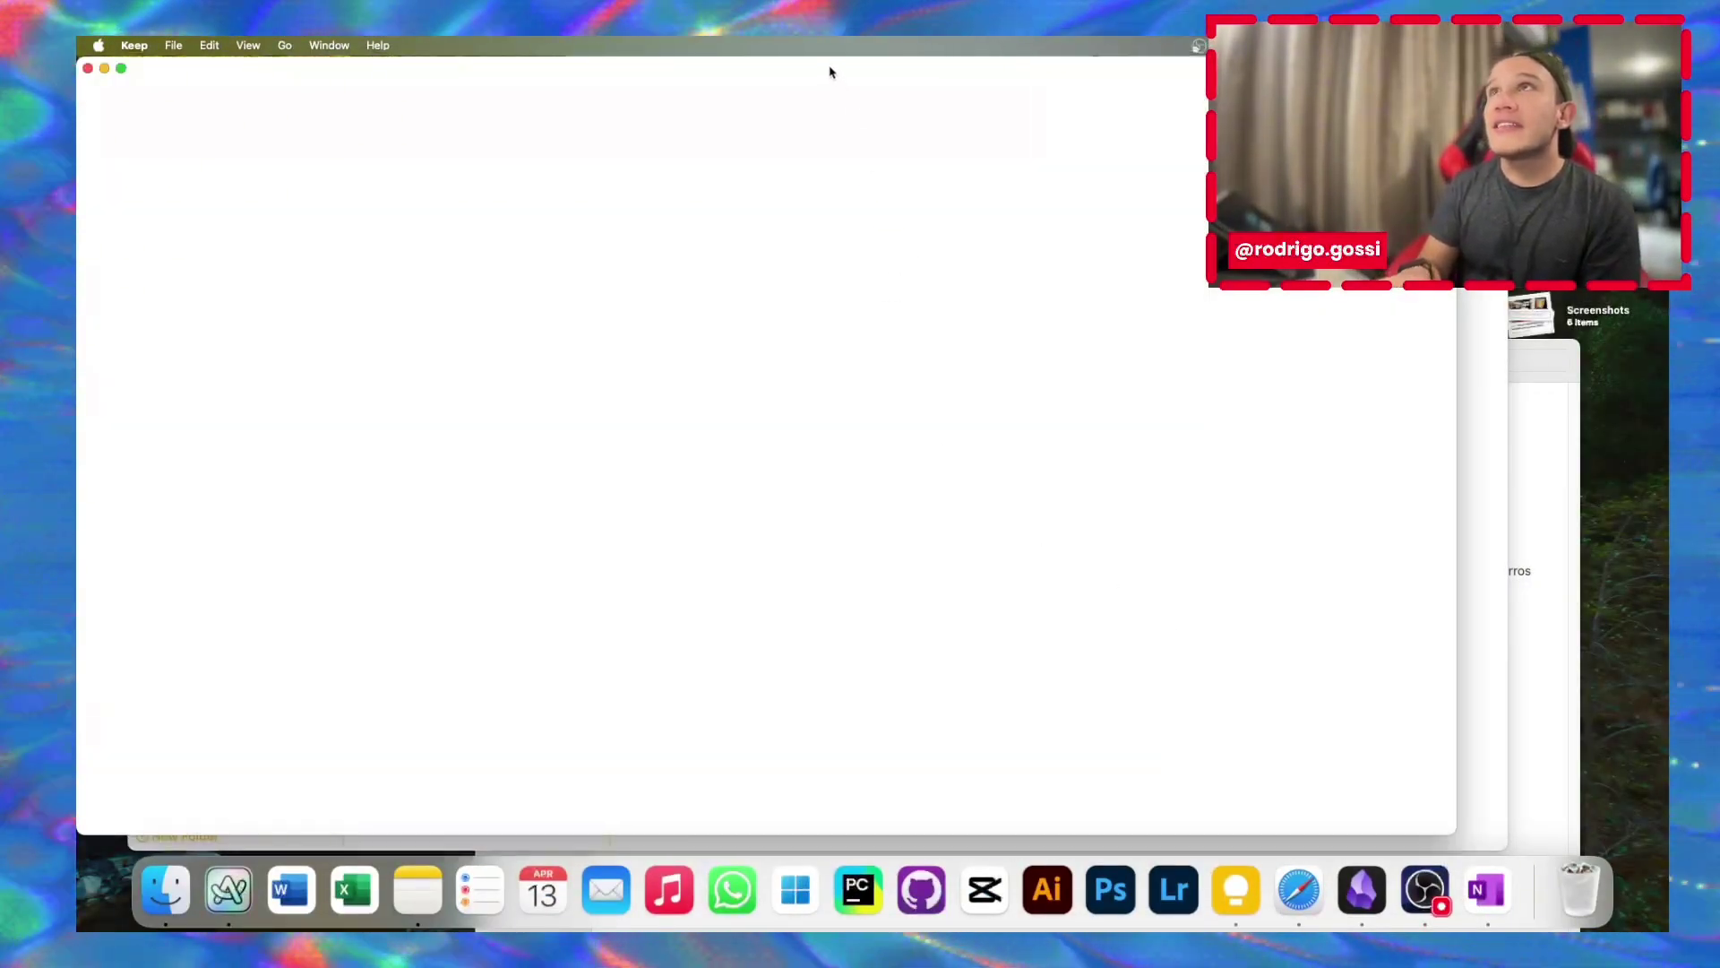
{"action": "left_click_drag", "start_coordinate": [975, 124], "coordinate": [937, 79]}
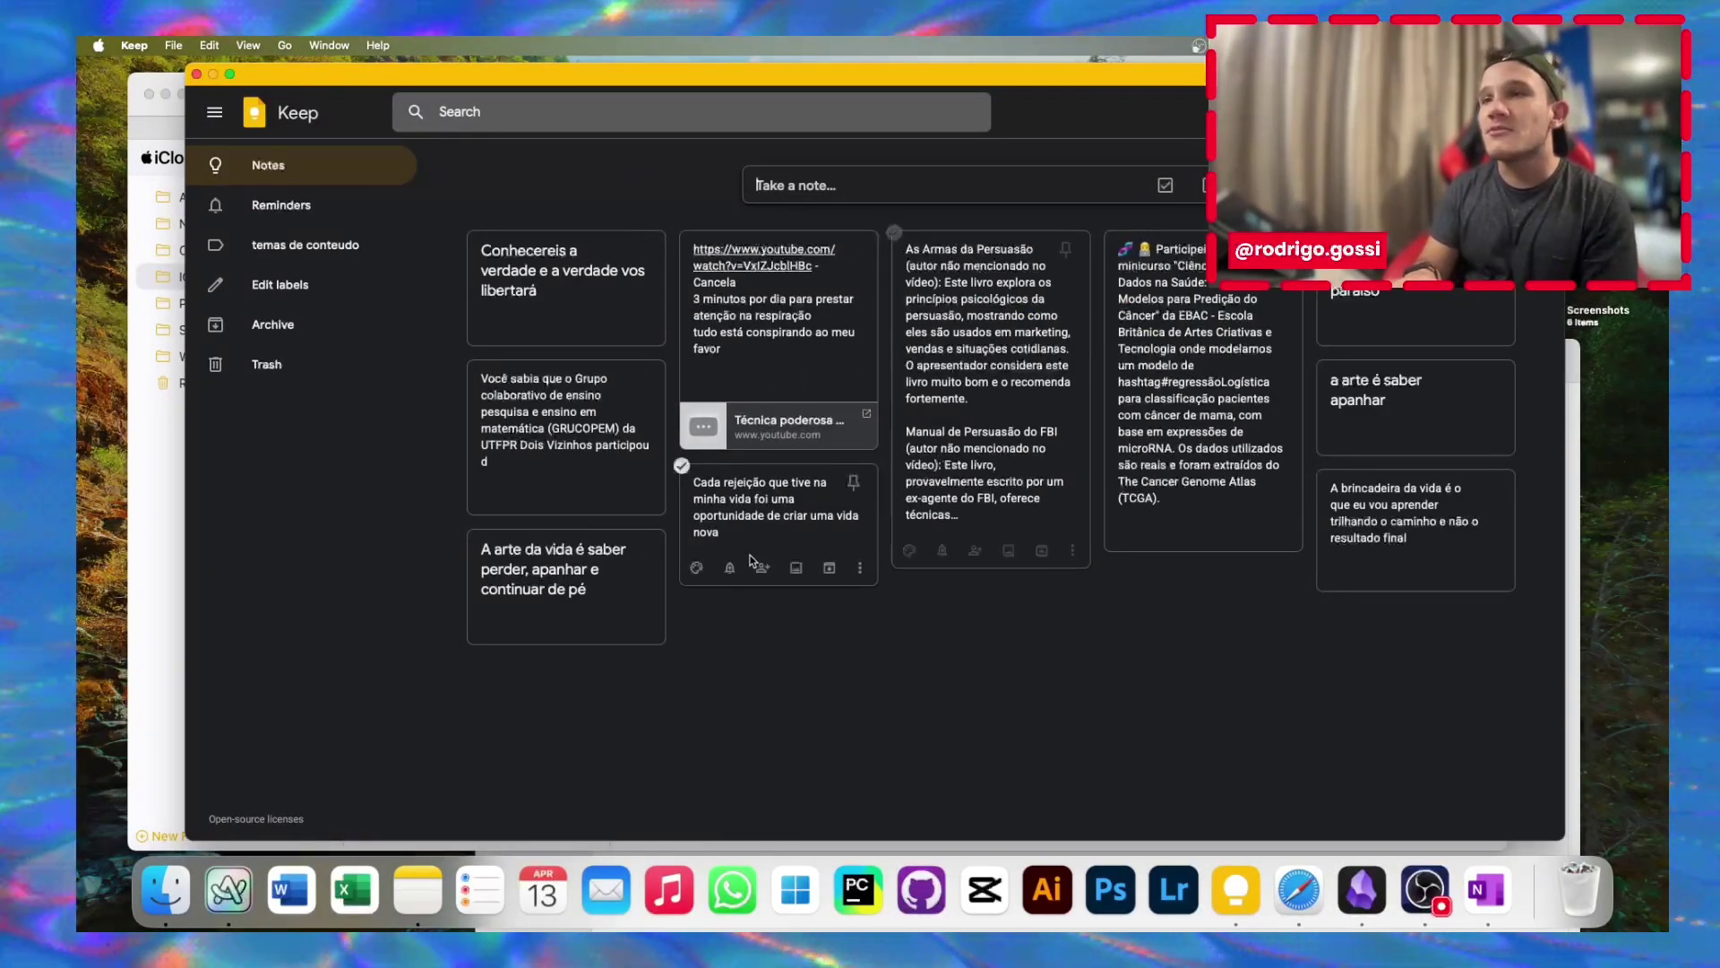
{"action": "key", "text": "super+Tab"}
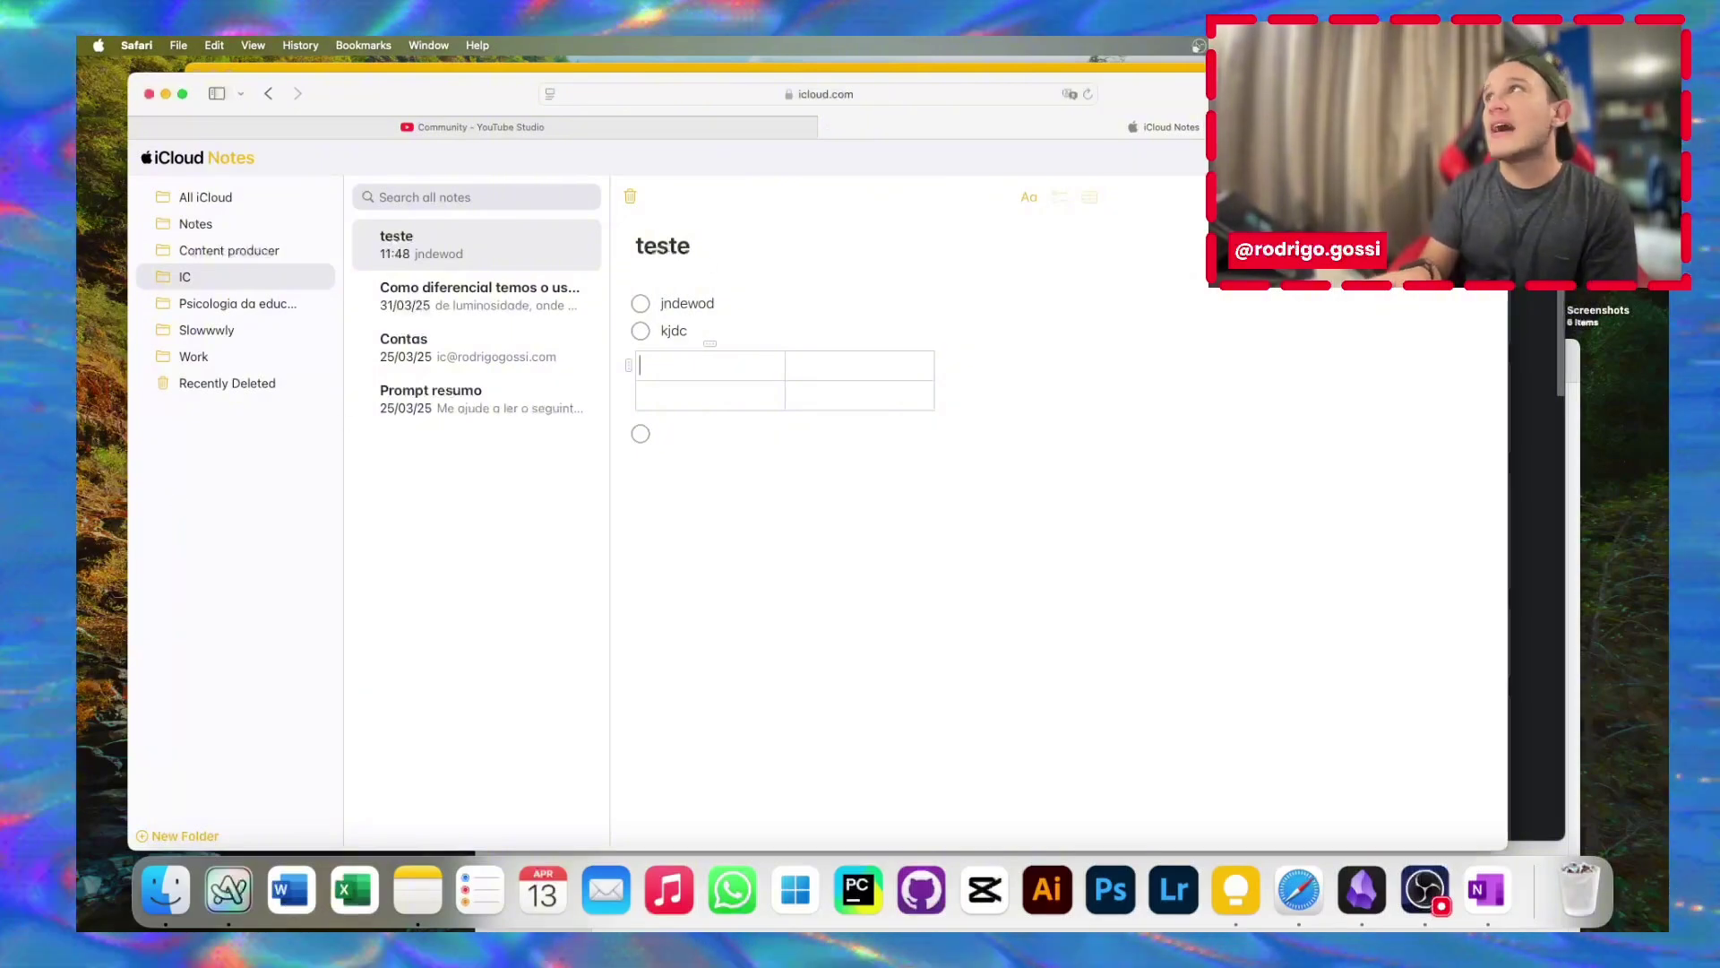
Open keep.google.com in a new browser tab and look over the saved notes
{"action": "key", "text": "super+t"}
{"action": "type", "text": "keep."}
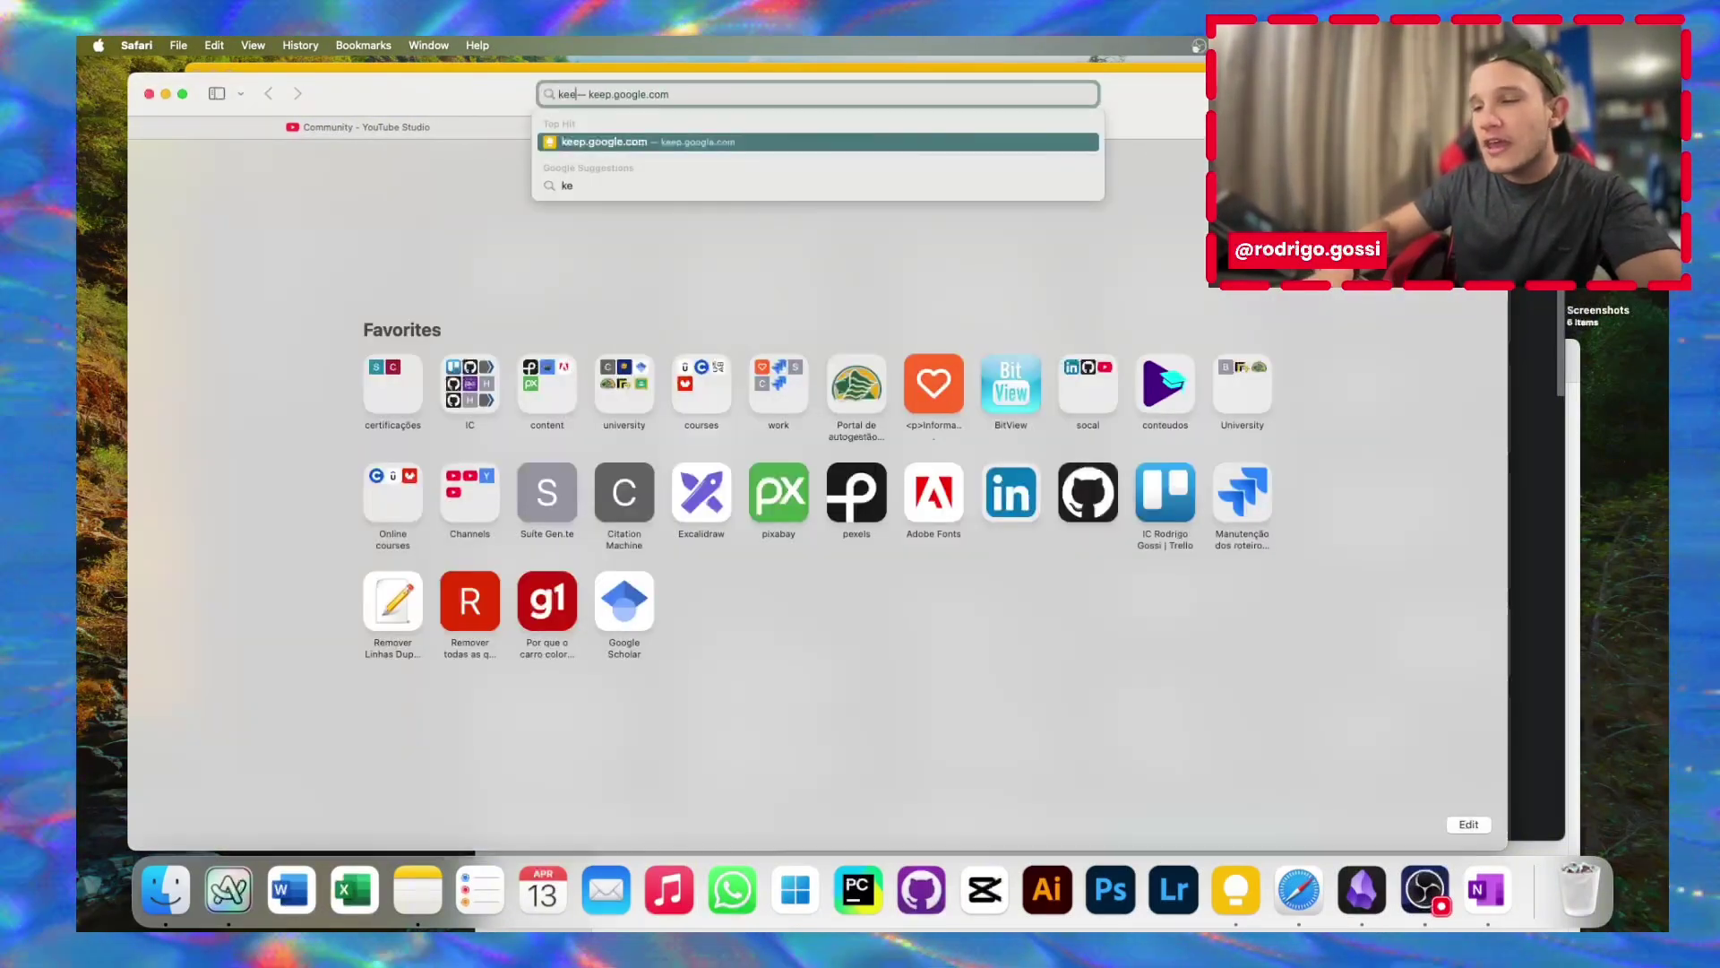
{"action": "type", "text": "google.com"}
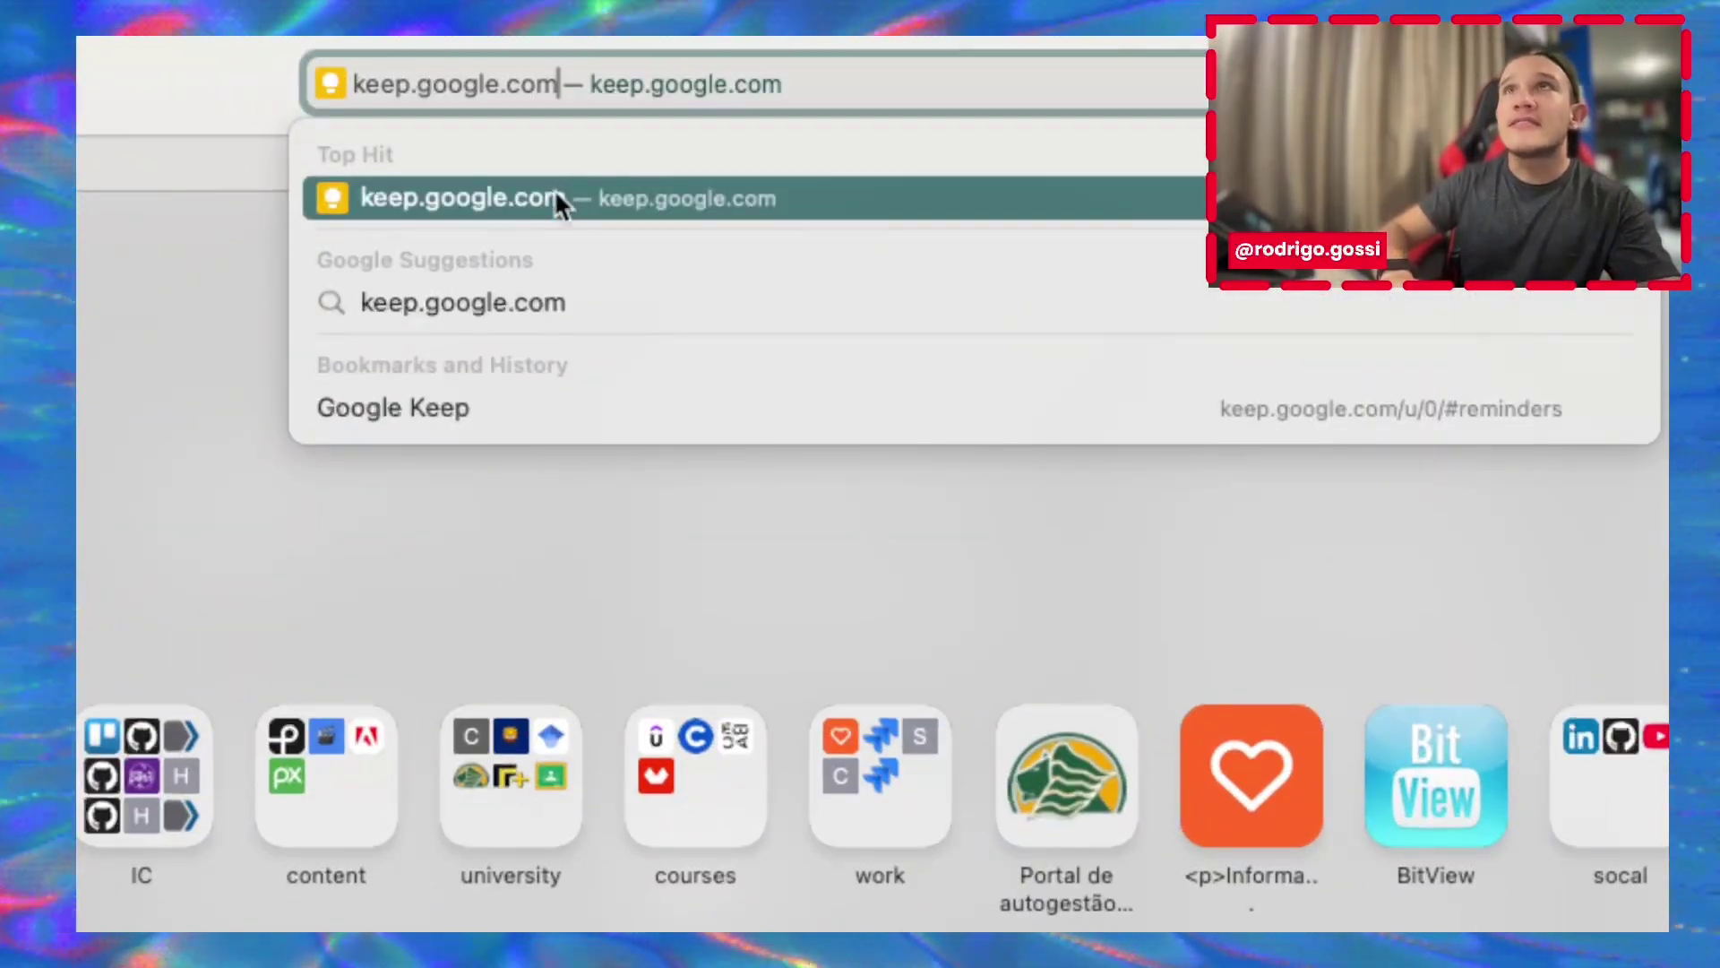
{"action": "left_click", "coordinate": [641, 142]}
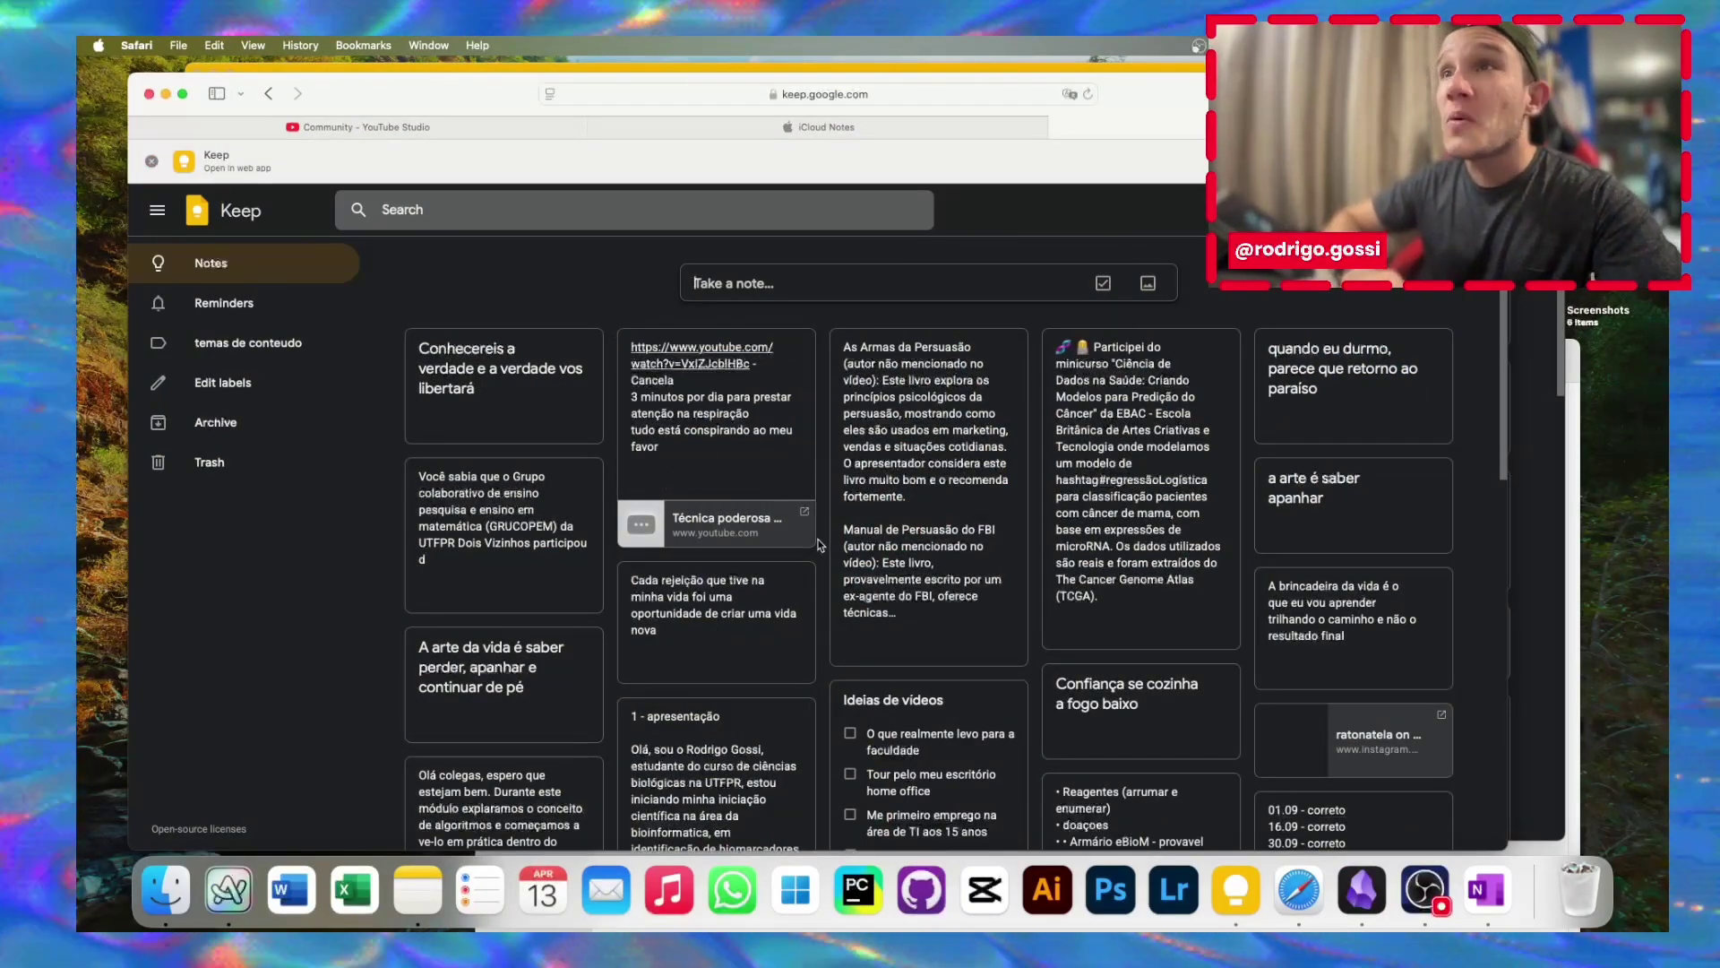
{"action": "scroll", "coordinate": [818, 440], "scroll_direction": "down", "scroll_amount": 3}
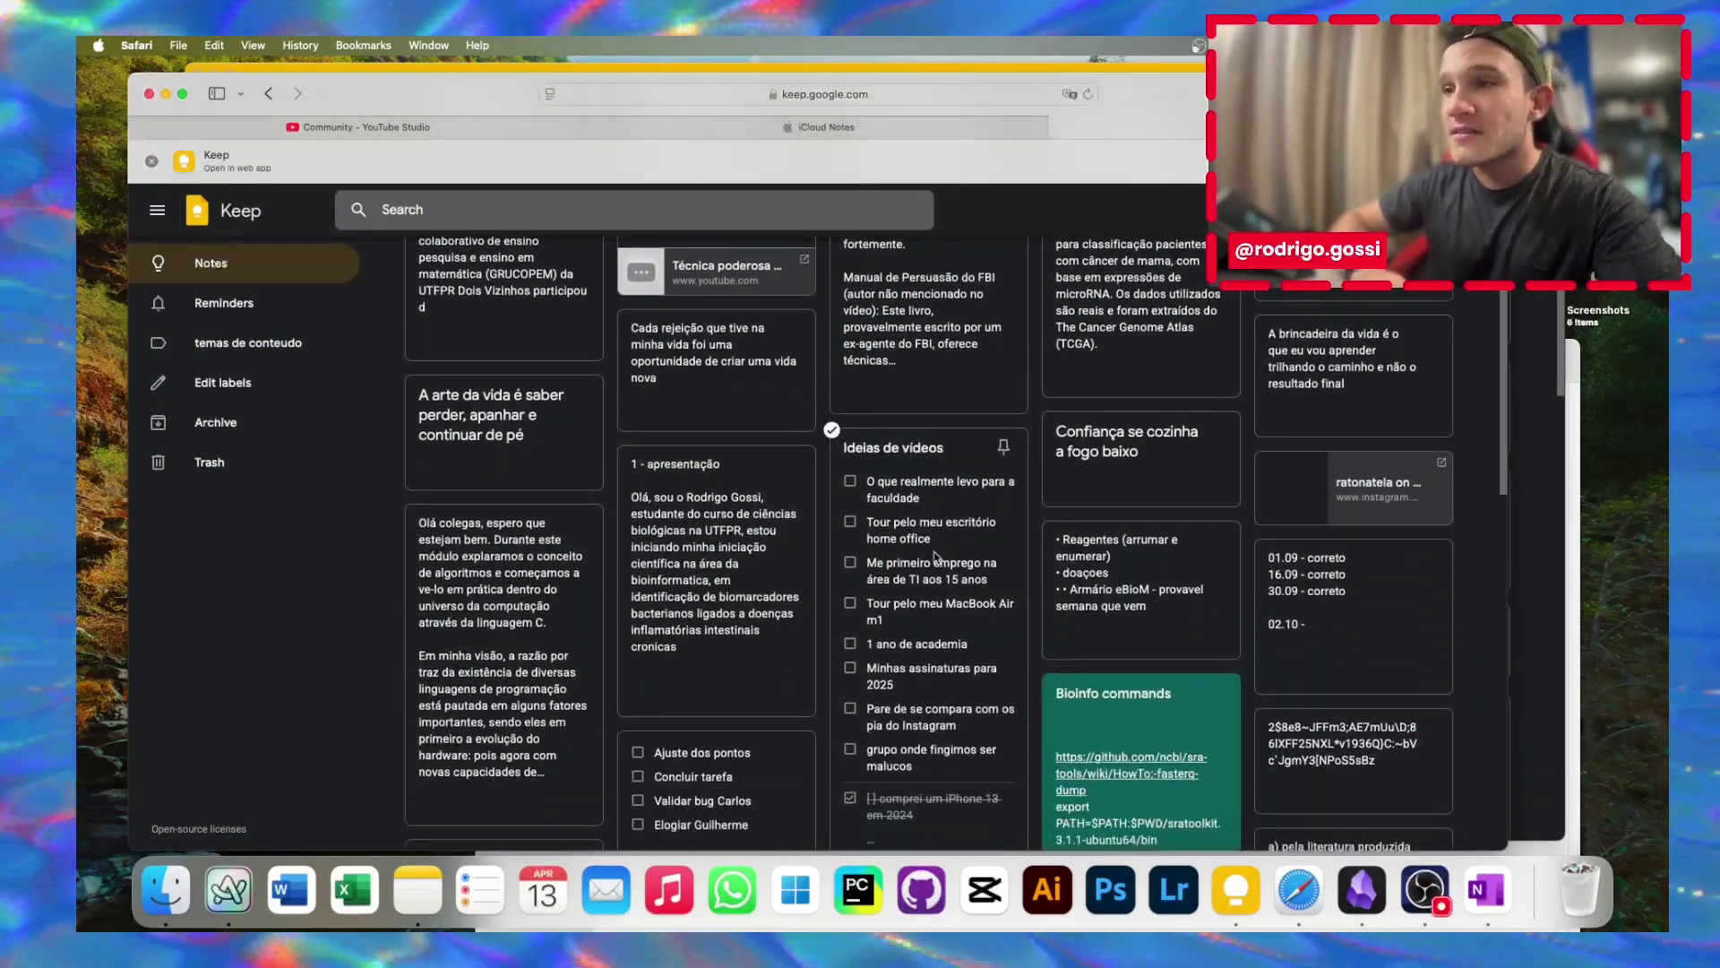
{"action": "scroll", "coordinate": [972, 586], "scroll_direction": "up", "scroll_amount": 3}
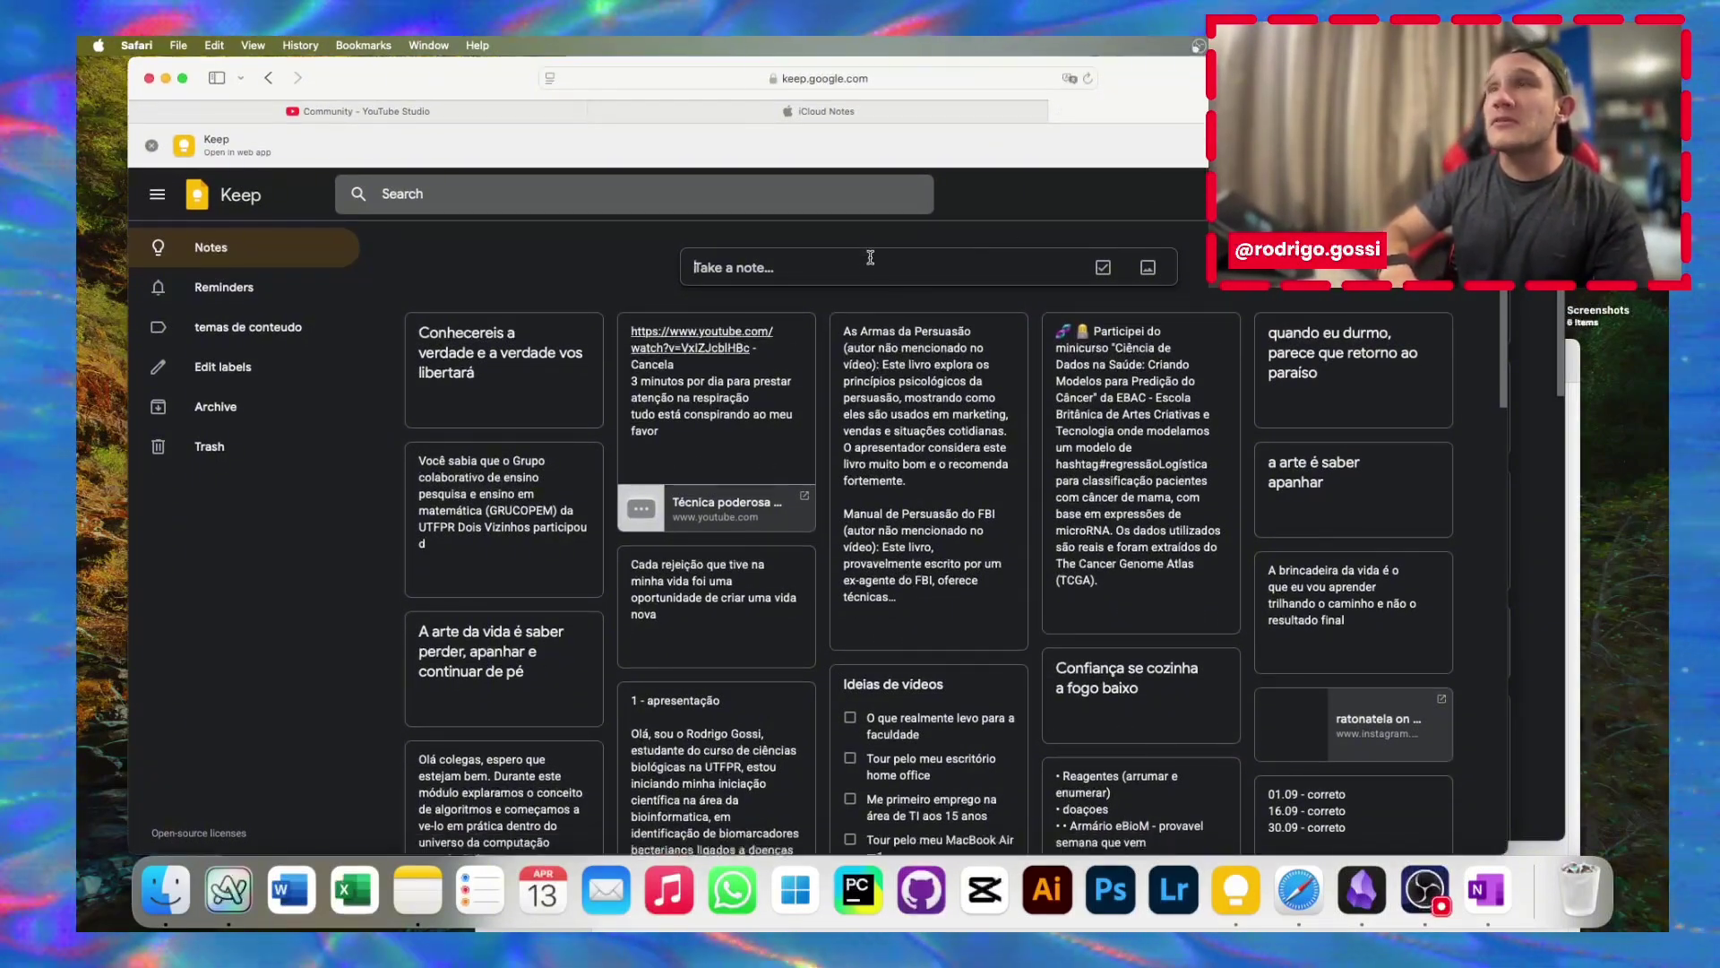
Create a Keep note with the text "teste", give it the brownish-orange background colour, and save it
{"action": "left_click", "coordinate": [870, 258]}
{"action": "type", "text": "teste"}
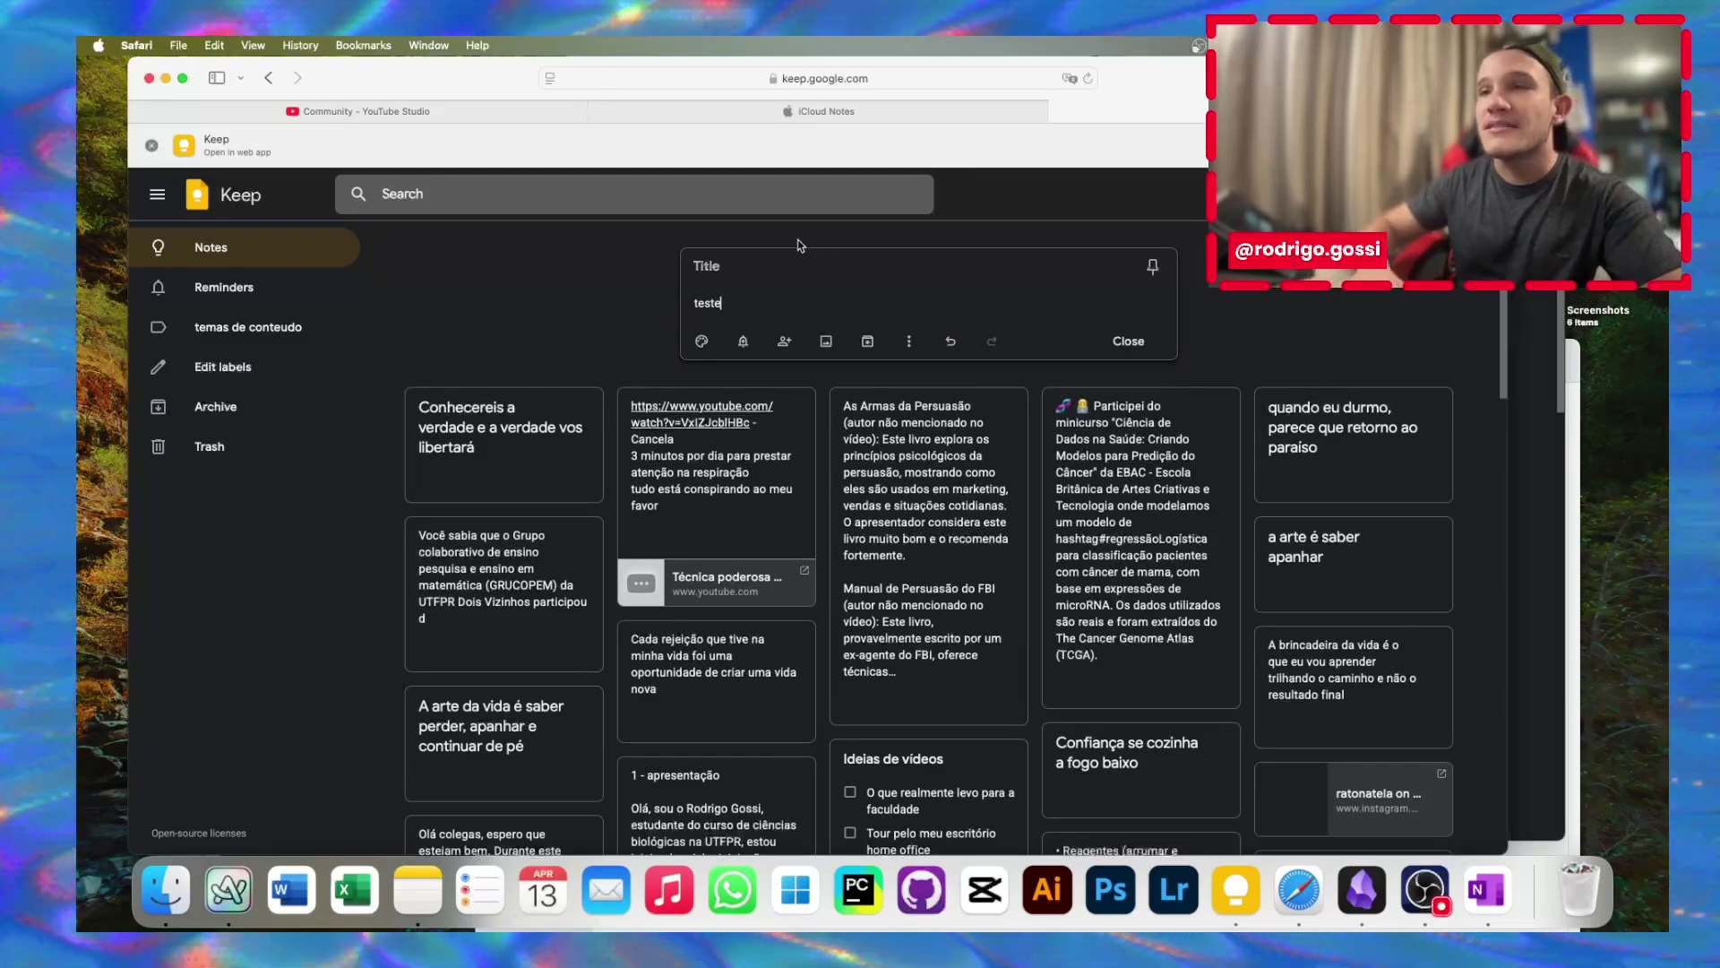
{"action": "left_click", "coordinate": [702, 345]}
{"action": "left_click", "coordinate": [851, 379]}
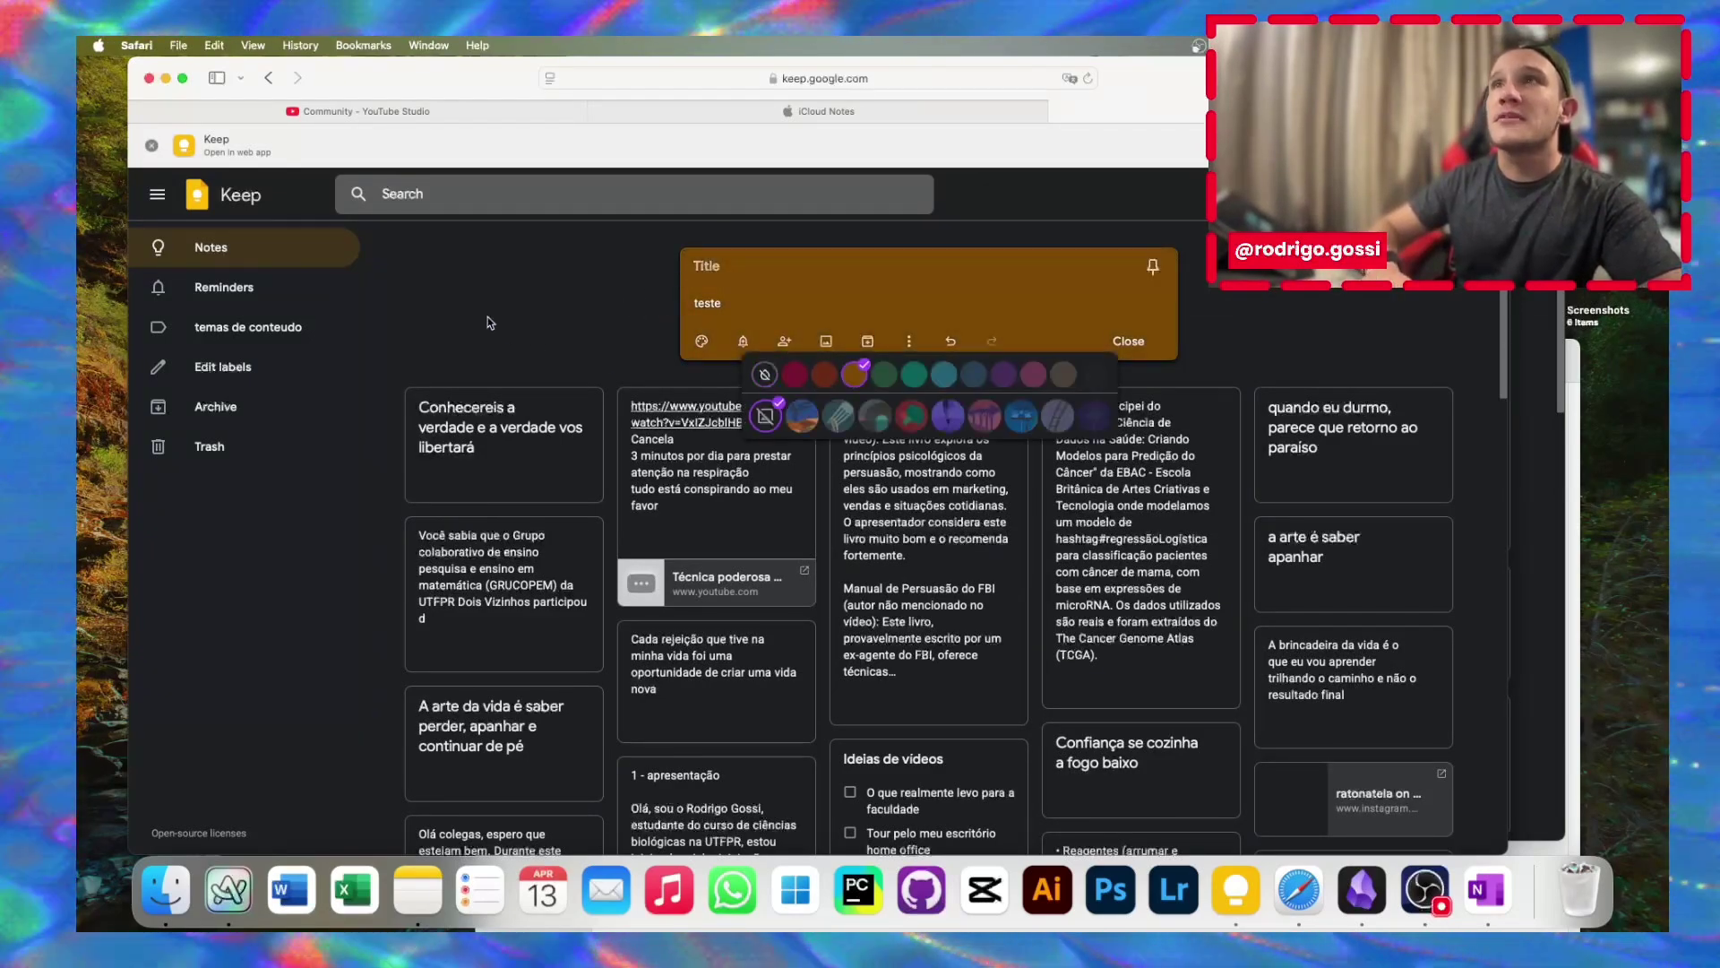
{"action": "left_click", "coordinate": [487, 315]}
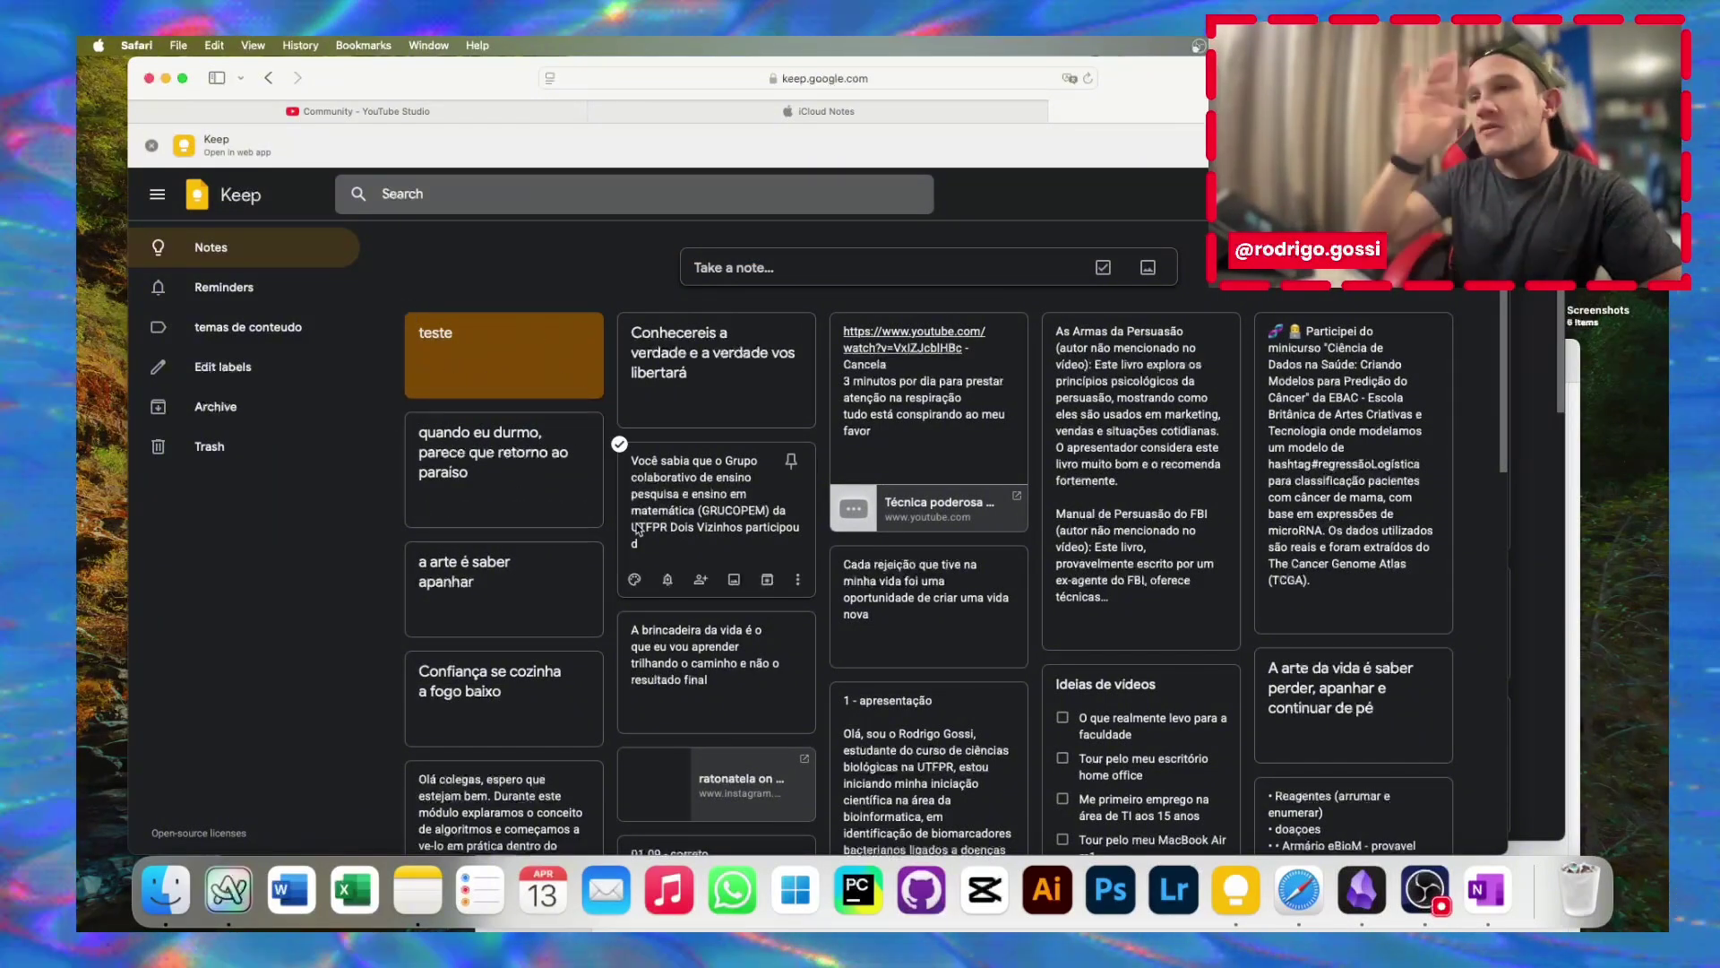
Browse the whole Keep notes collection, then view the untitled note containing the YouTube link and close it
{"action": "scroll", "coordinate": [755, 524], "scroll_direction": "down", "scroll_amount": 10}
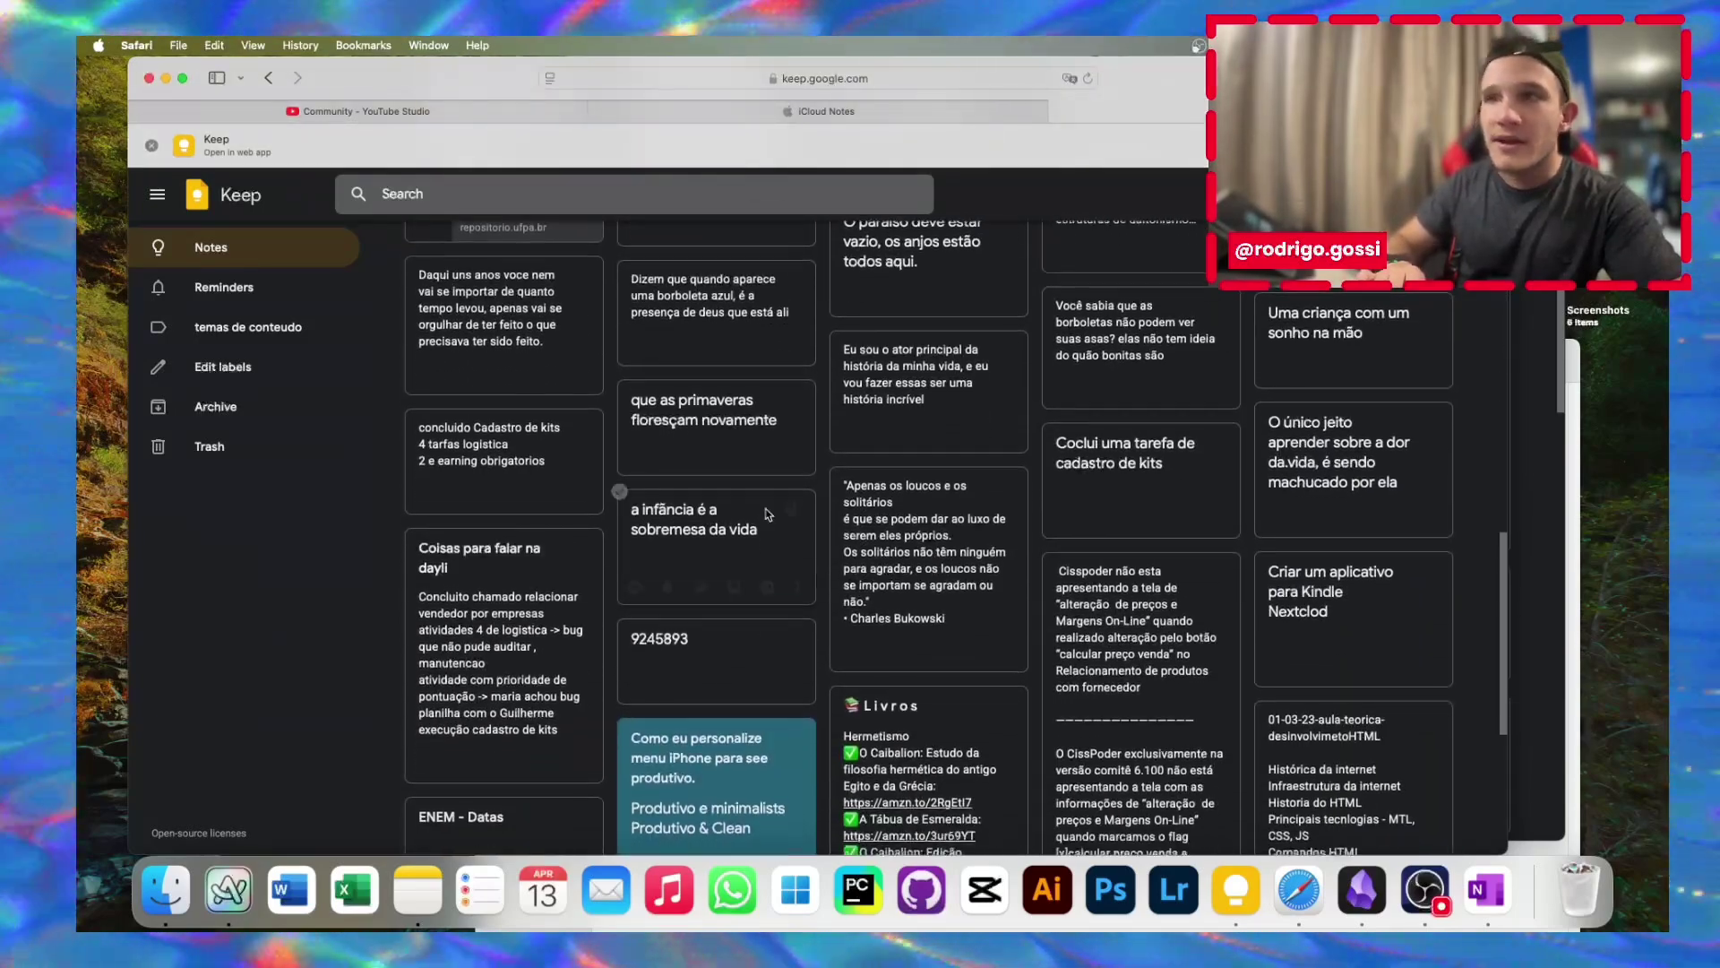
{"action": "scroll", "coordinate": [768, 515], "scroll_direction": "up", "scroll_amount": 15}
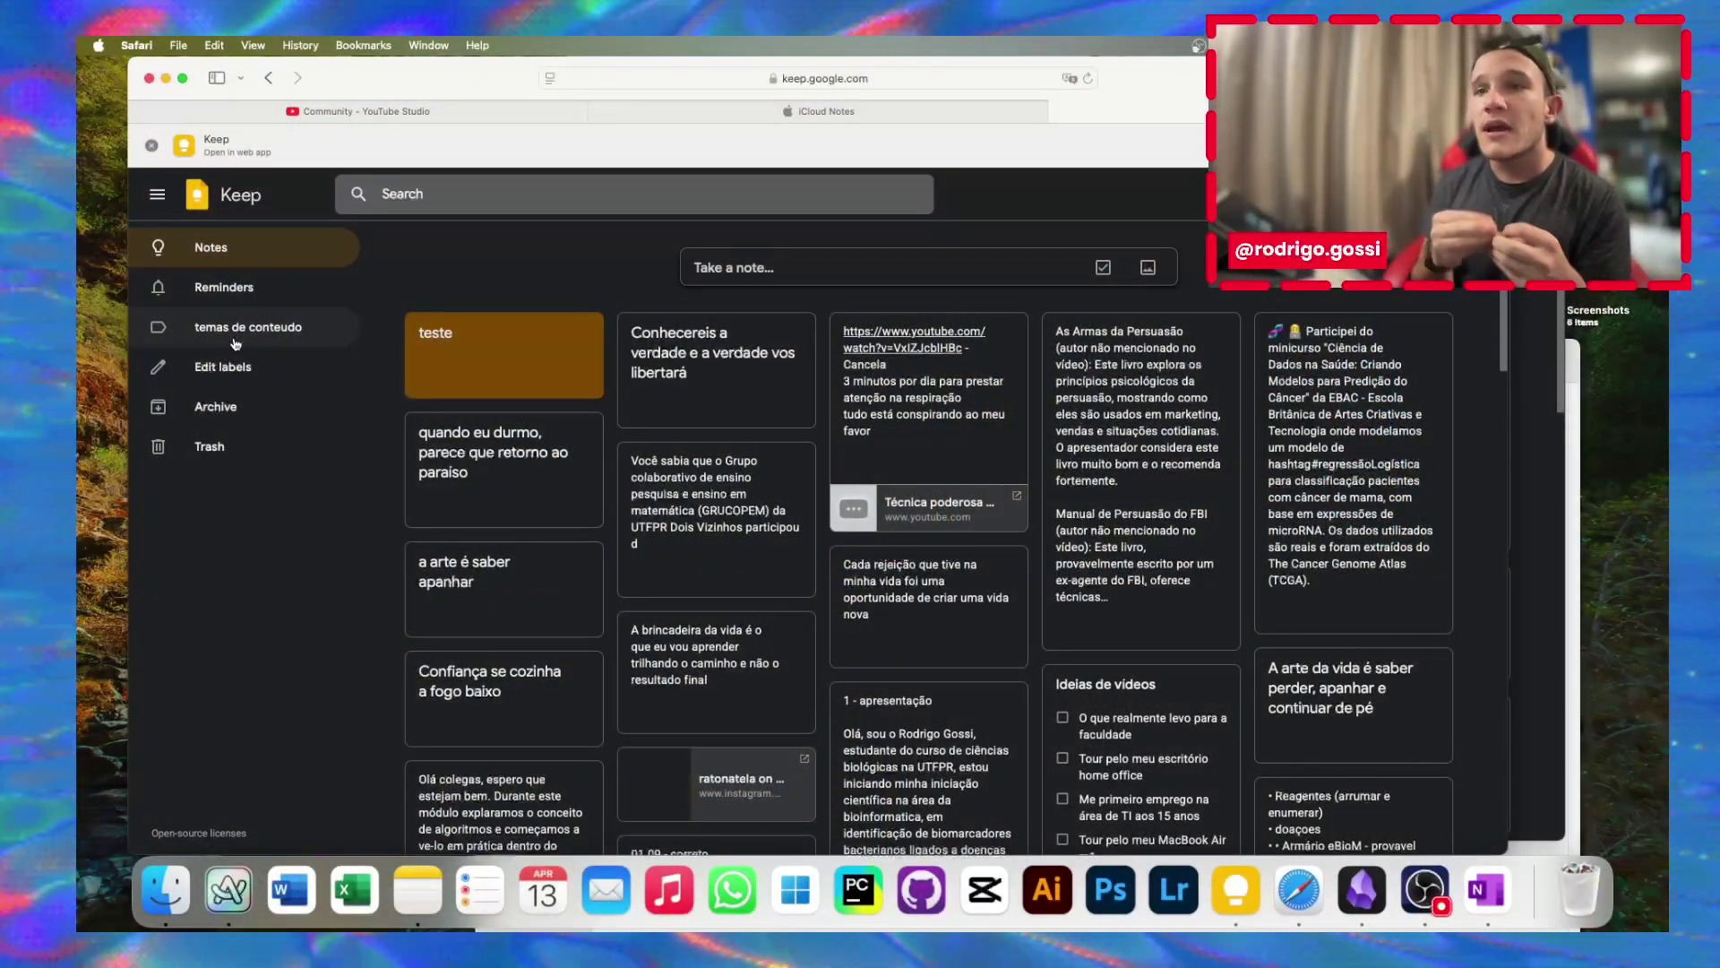
{"action": "left_click", "coordinate": [982, 422]}
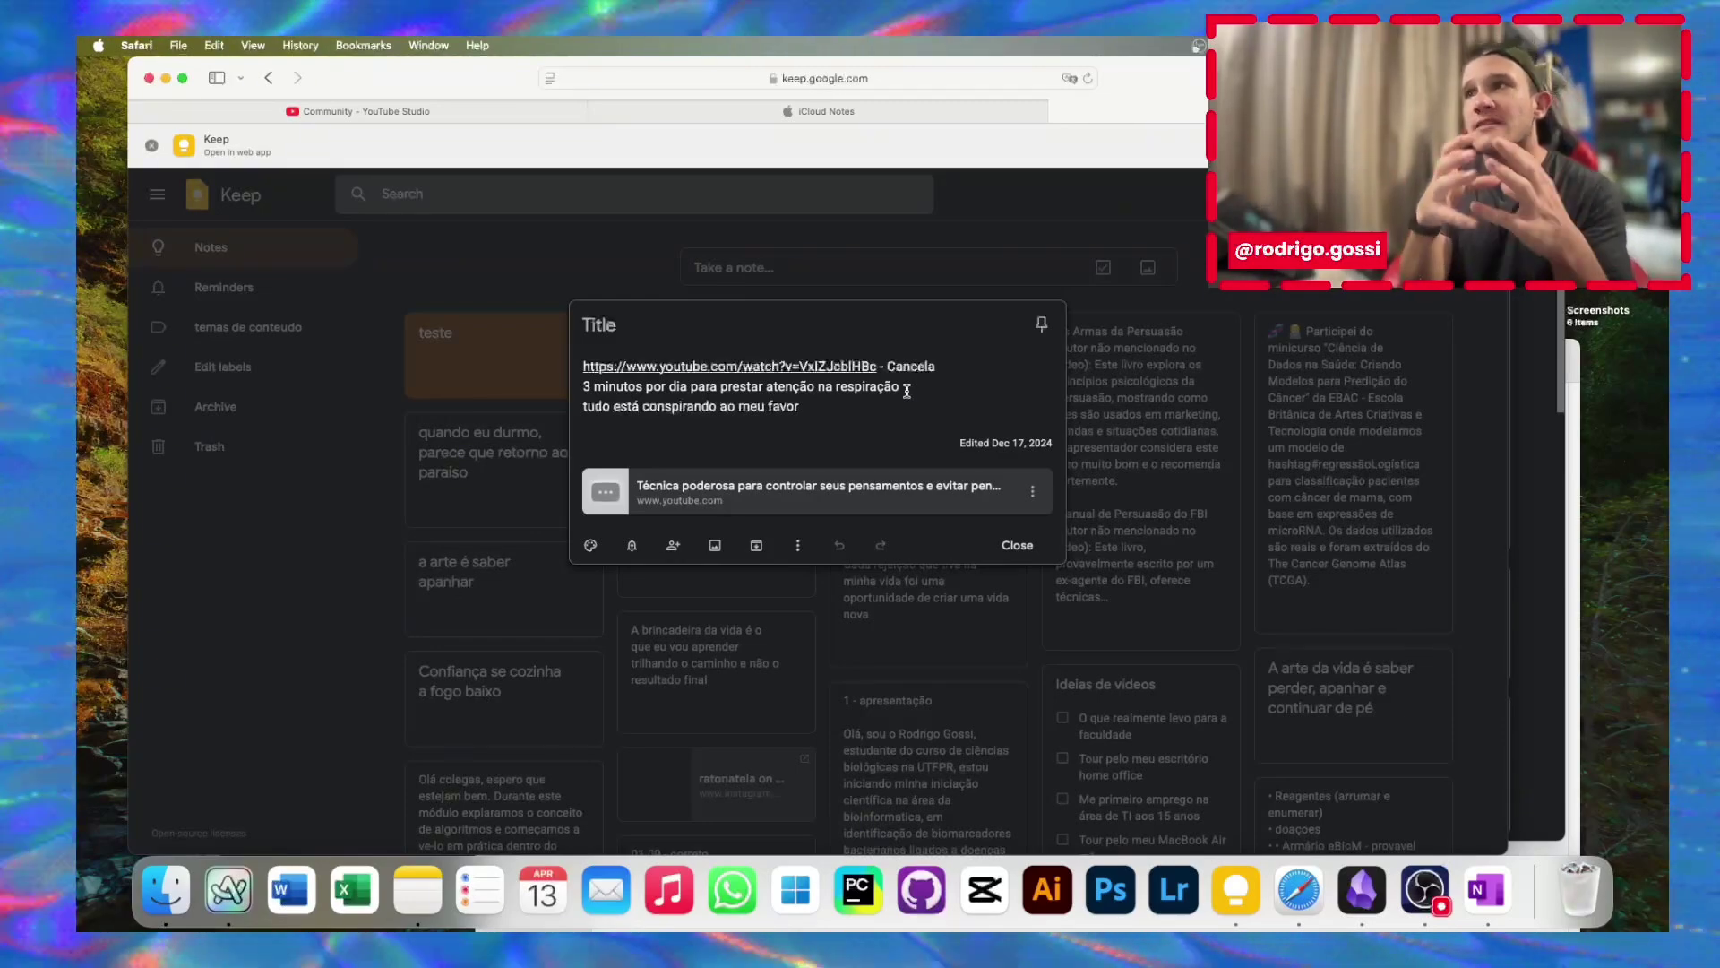
{"action": "left_click", "coordinate": [1181, 377]}
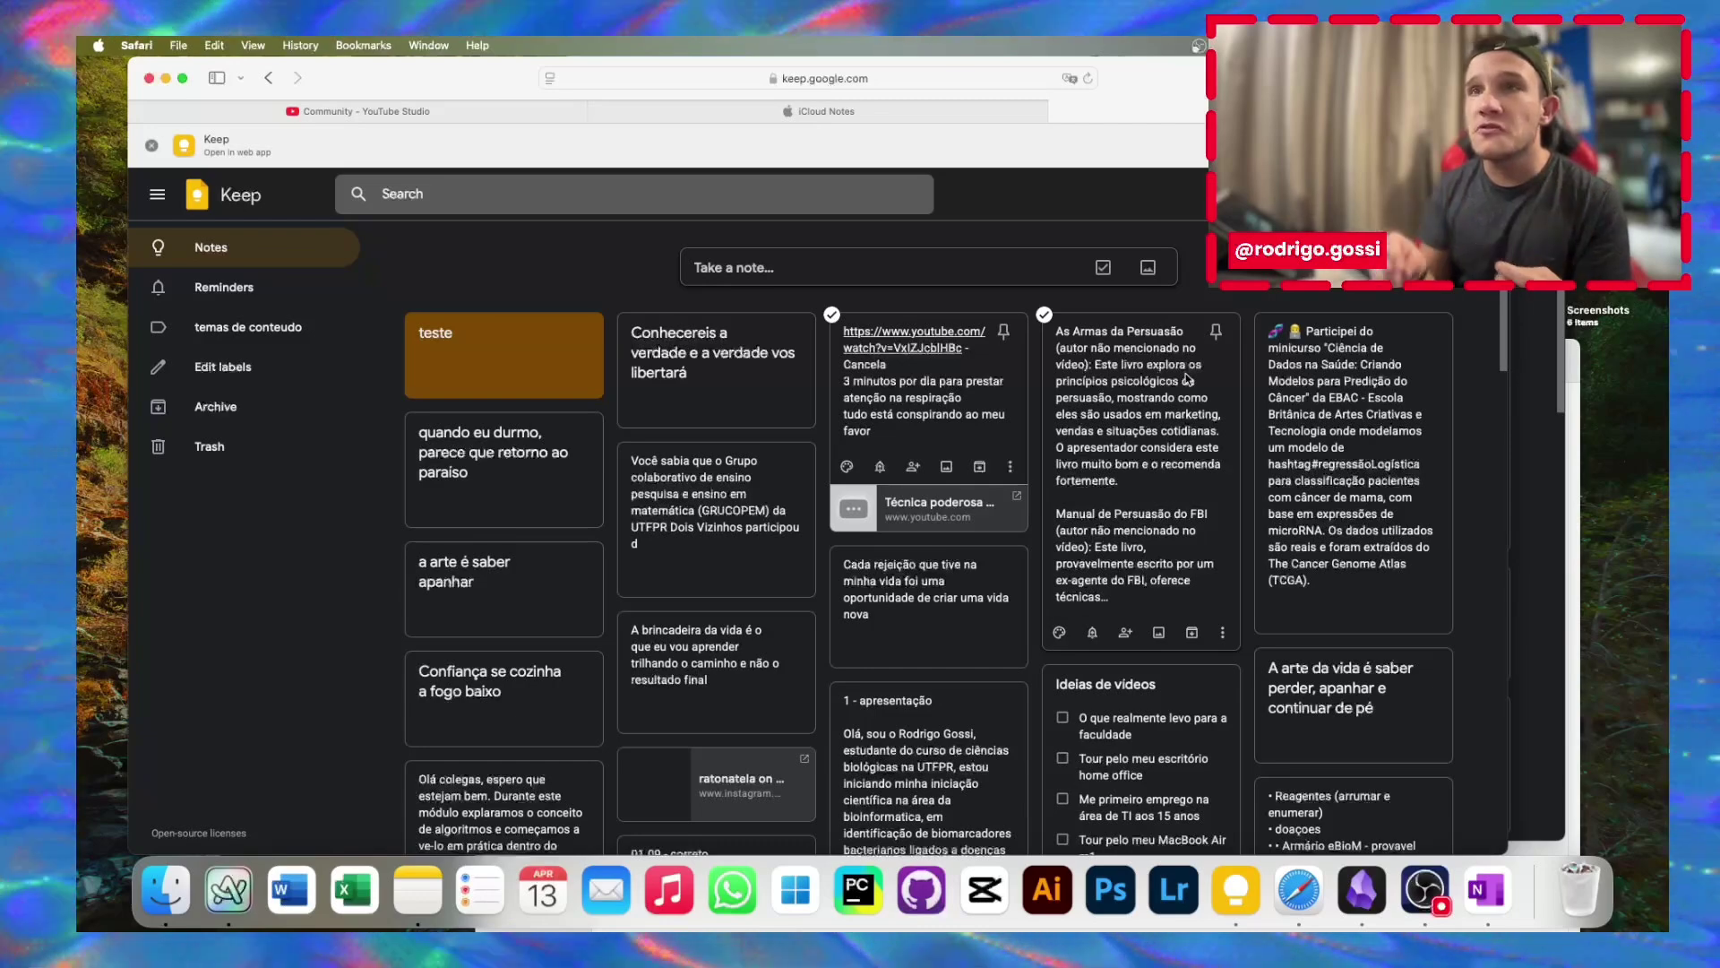
View the note beginning "A arte da vida é saber perder" and the green "Bioinfo commands" note, closing each
{"action": "scroll", "coordinate": [1035, 554], "scroll_direction": "down", "scroll_amount": 3}
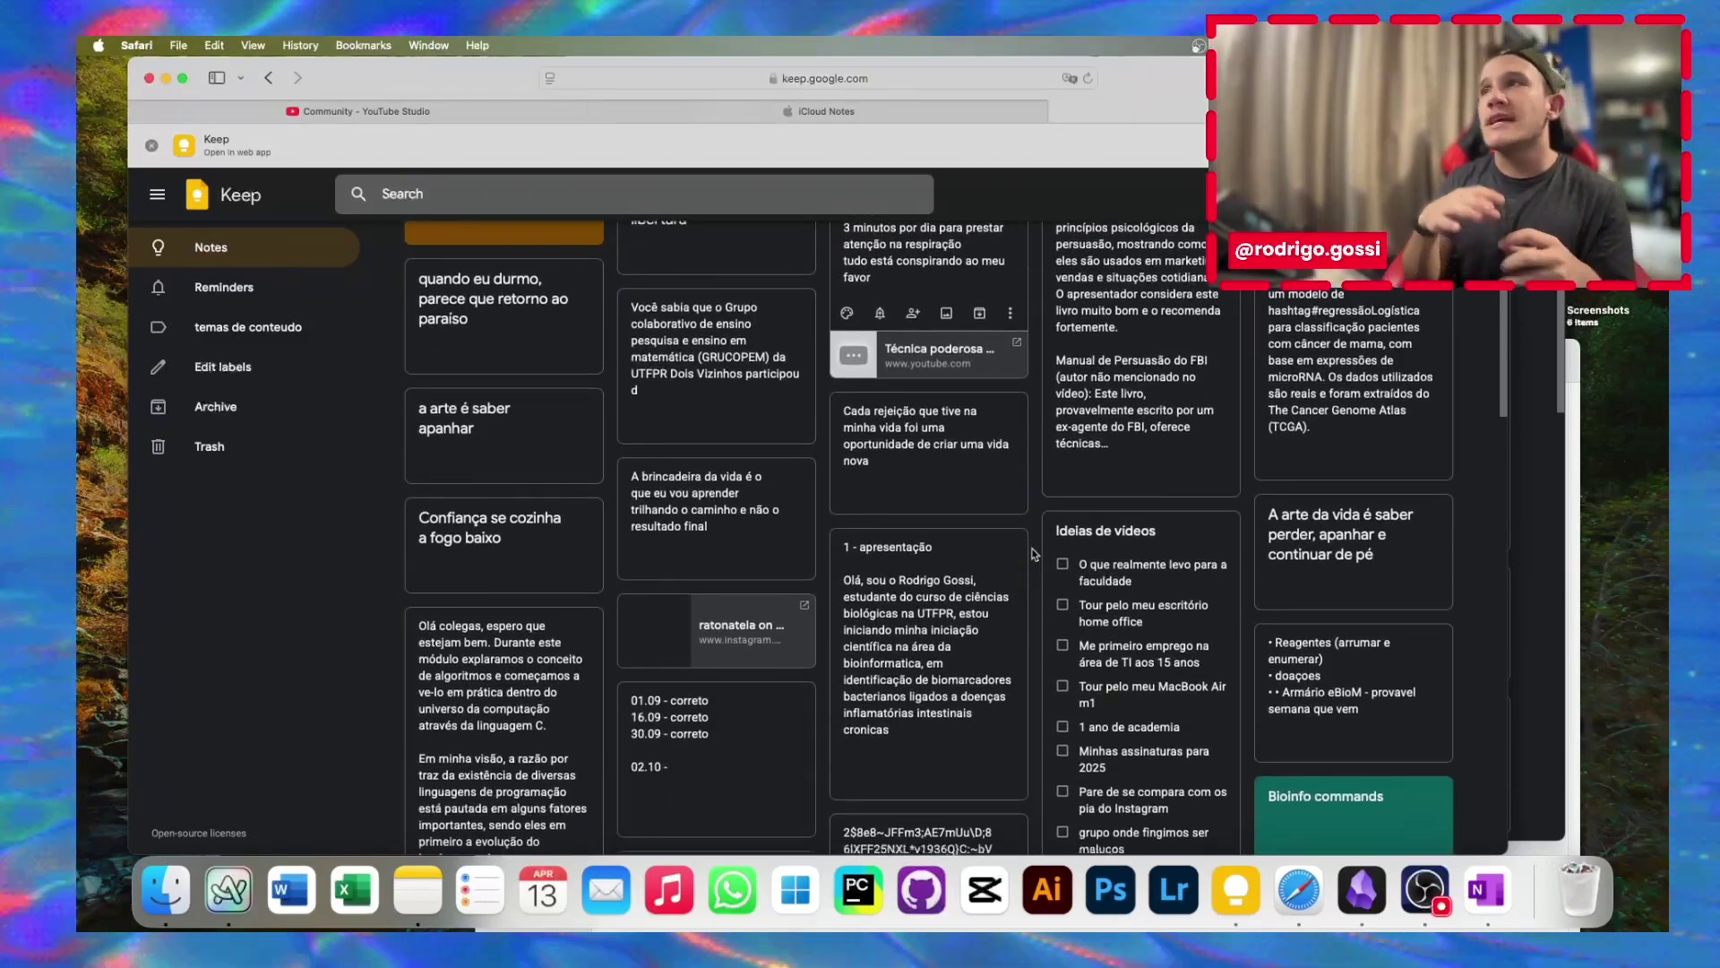
{"action": "scroll", "coordinate": [1035, 554], "scroll_direction": "down", "scroll_amount": 2}
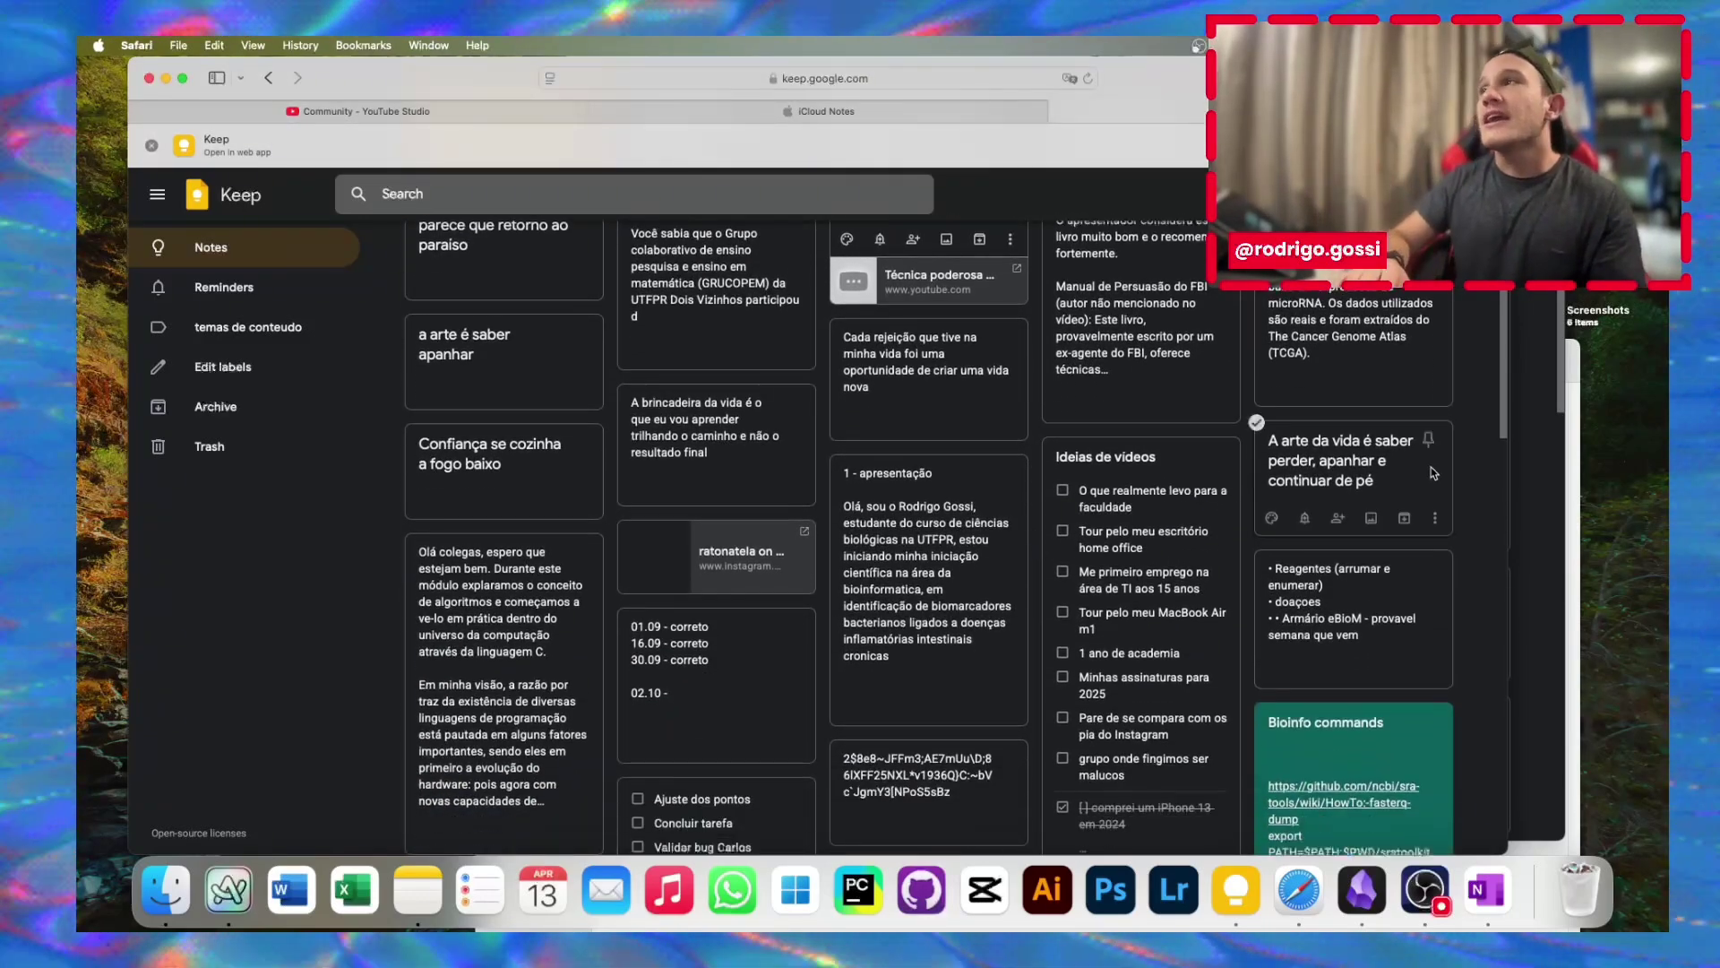
{"action": "left_click", "coordinate": [1417, 479]}
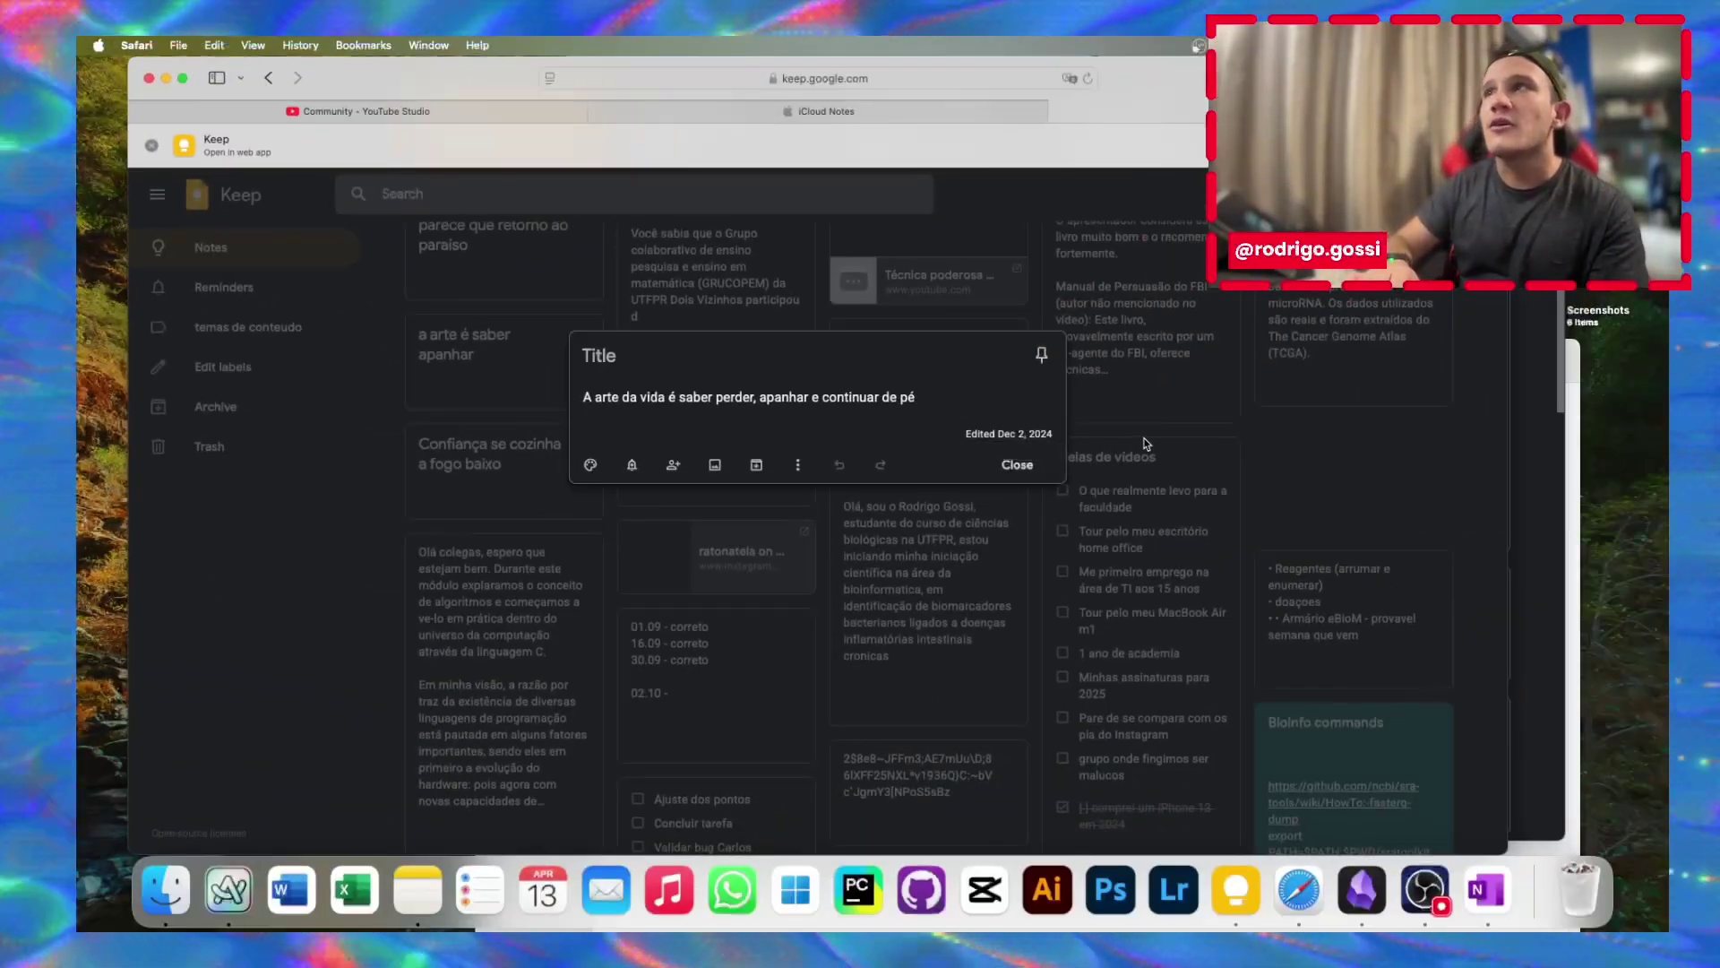
{"action": "left_click", "coordinate": [1146, 444]}
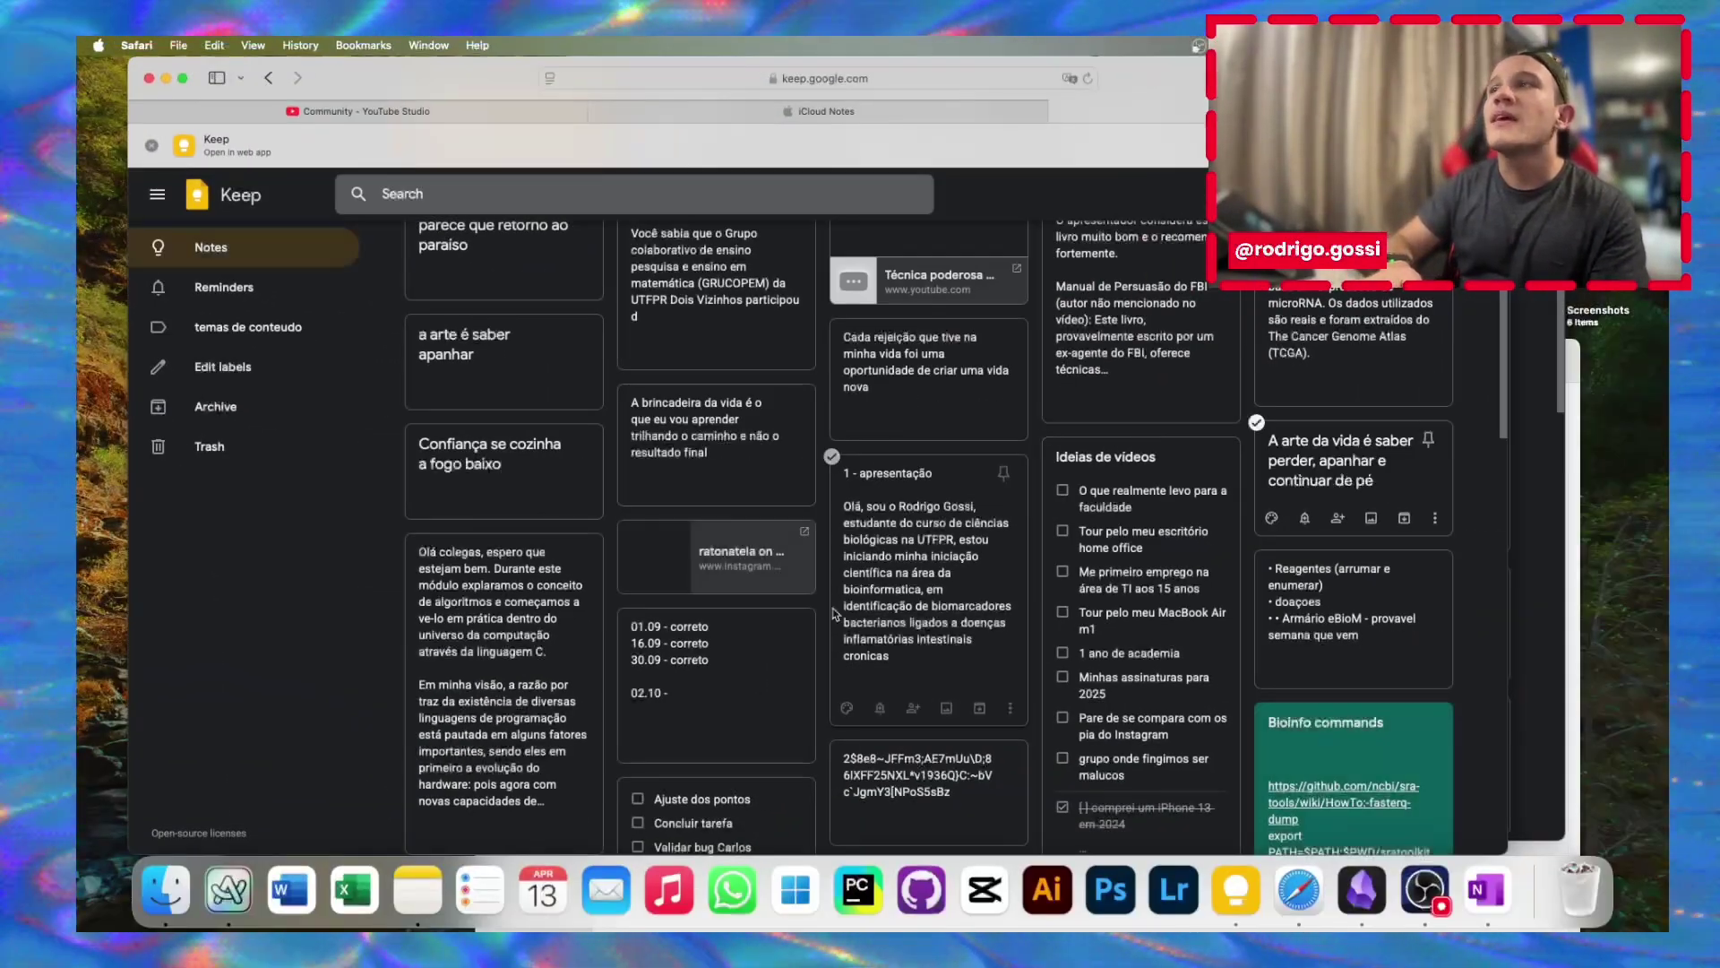
{"action": "scroll", "coordinate": [1255, 484], "scroll_direction": "down", "scroll_amount": 5}
{"action": "left_click", "coordinate": [1331, 513]}
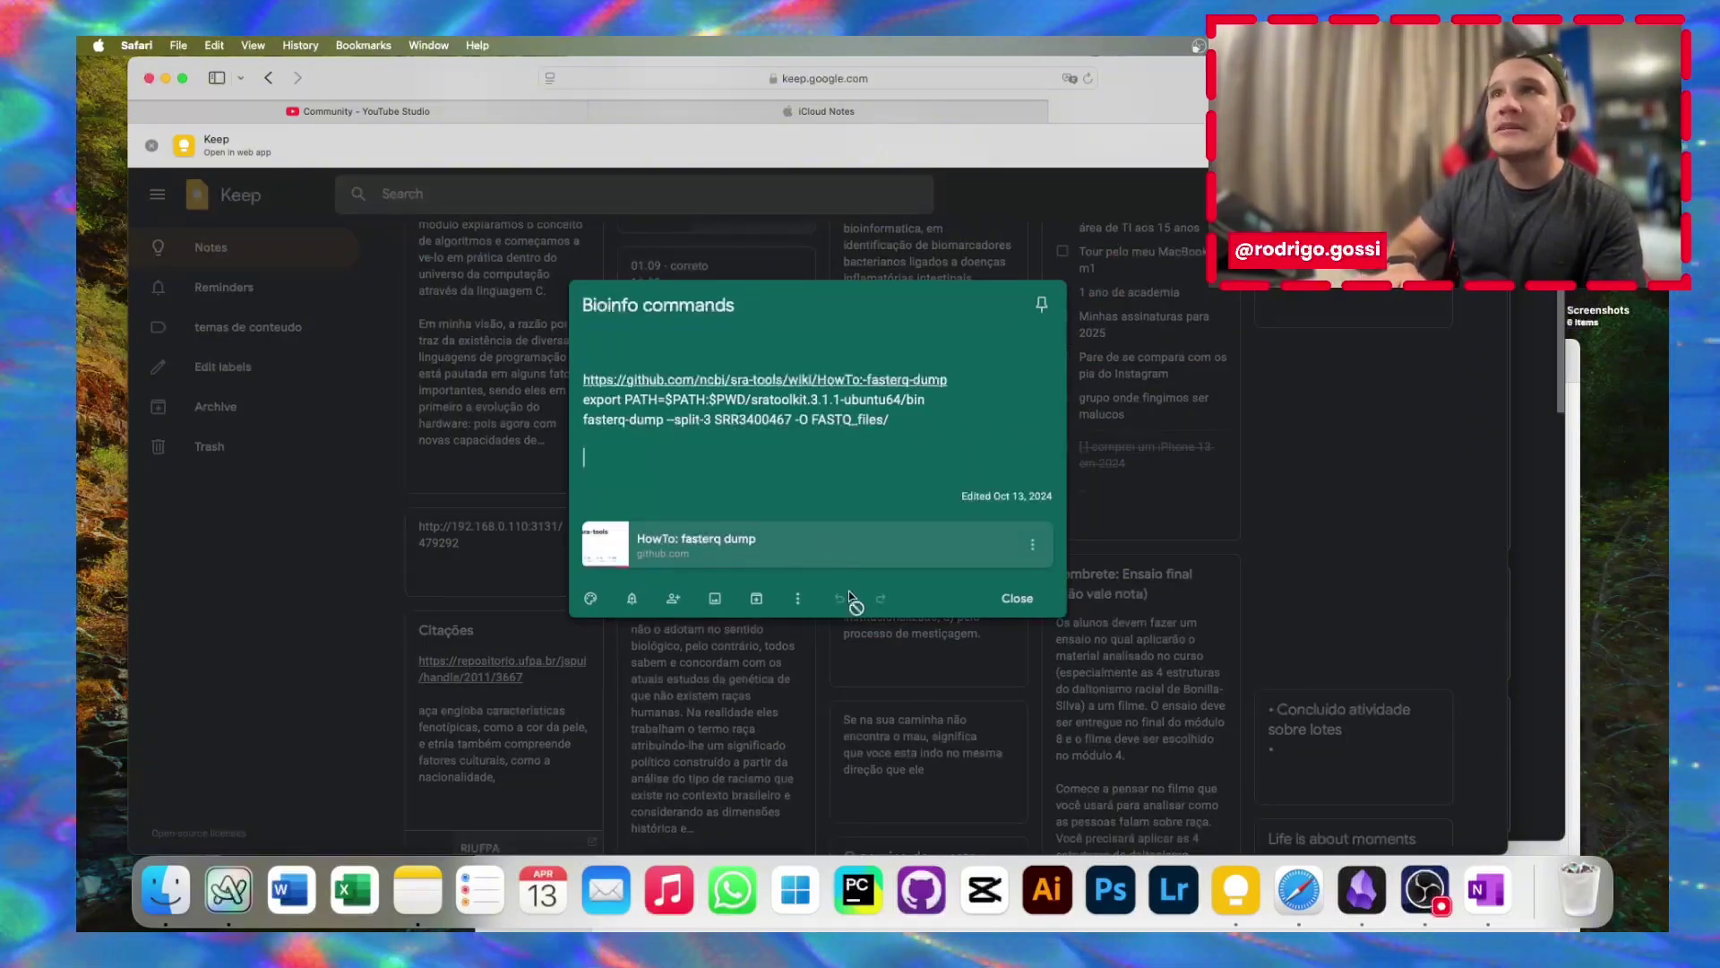
{"action": "left_click", "coordinate": [880, 690]}
Read through the "Livros" note, expand its full list of link previews, and close it to return to the notes
{"action": "scroll", "coordinate": [882, 690], "scroll_direction": "down", "scroll_amount": 5}
{"action": "scroll", "coordinate": [881, 690], "scroll_direction": "down", "scroll_amount": 2}
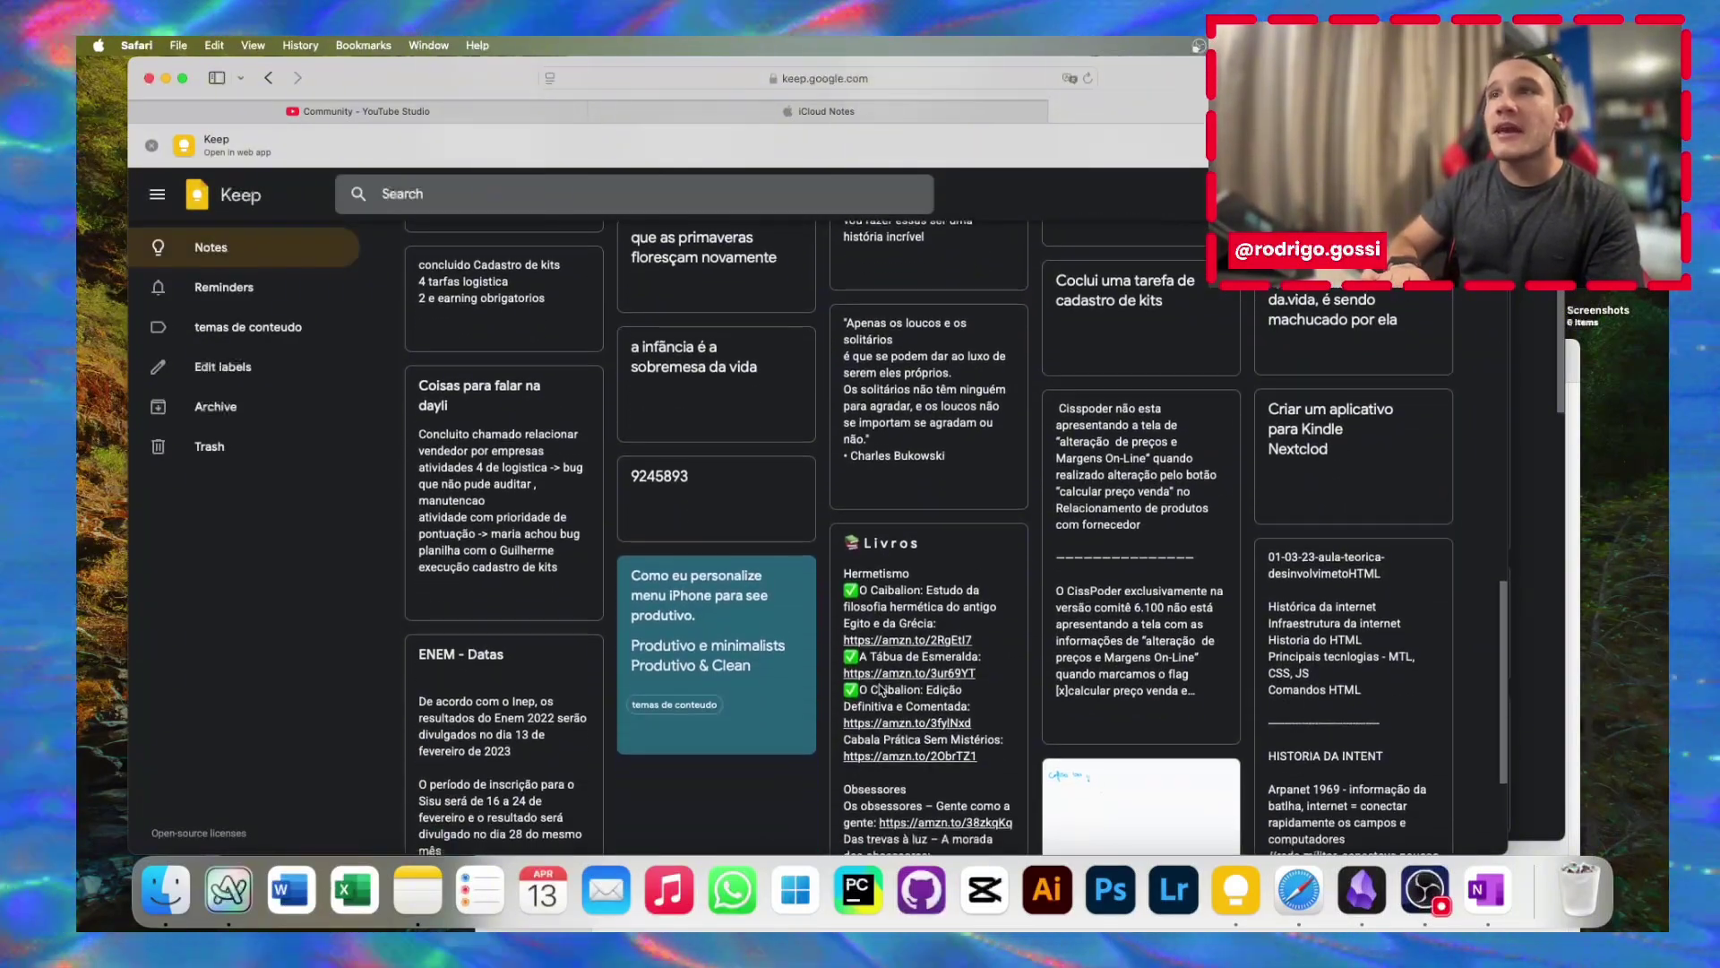
{"action": "left_click", "coordinate": [914, 622]}
{"action": "scroll", "coordinate": [900, 585], "scroll_direction": "down", "scroll_amount": 20}
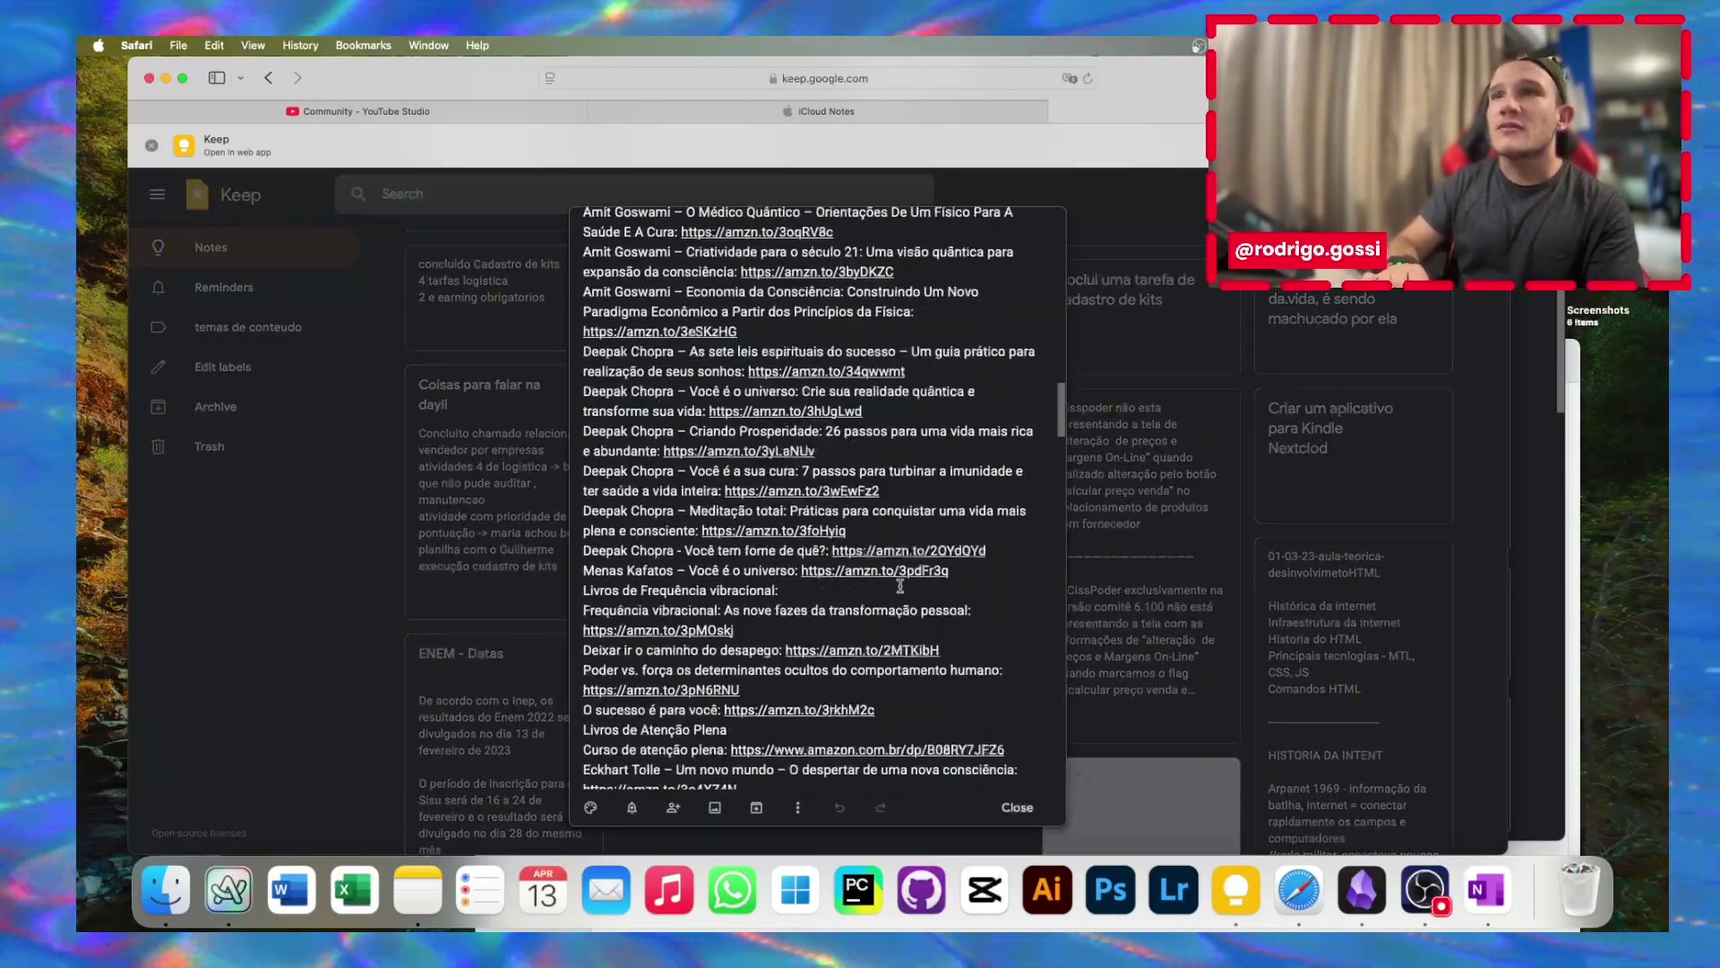
{"action": "scroll", "coordinate": [901, 585], "scroll_direction": "down", "scroll_amount": 20}
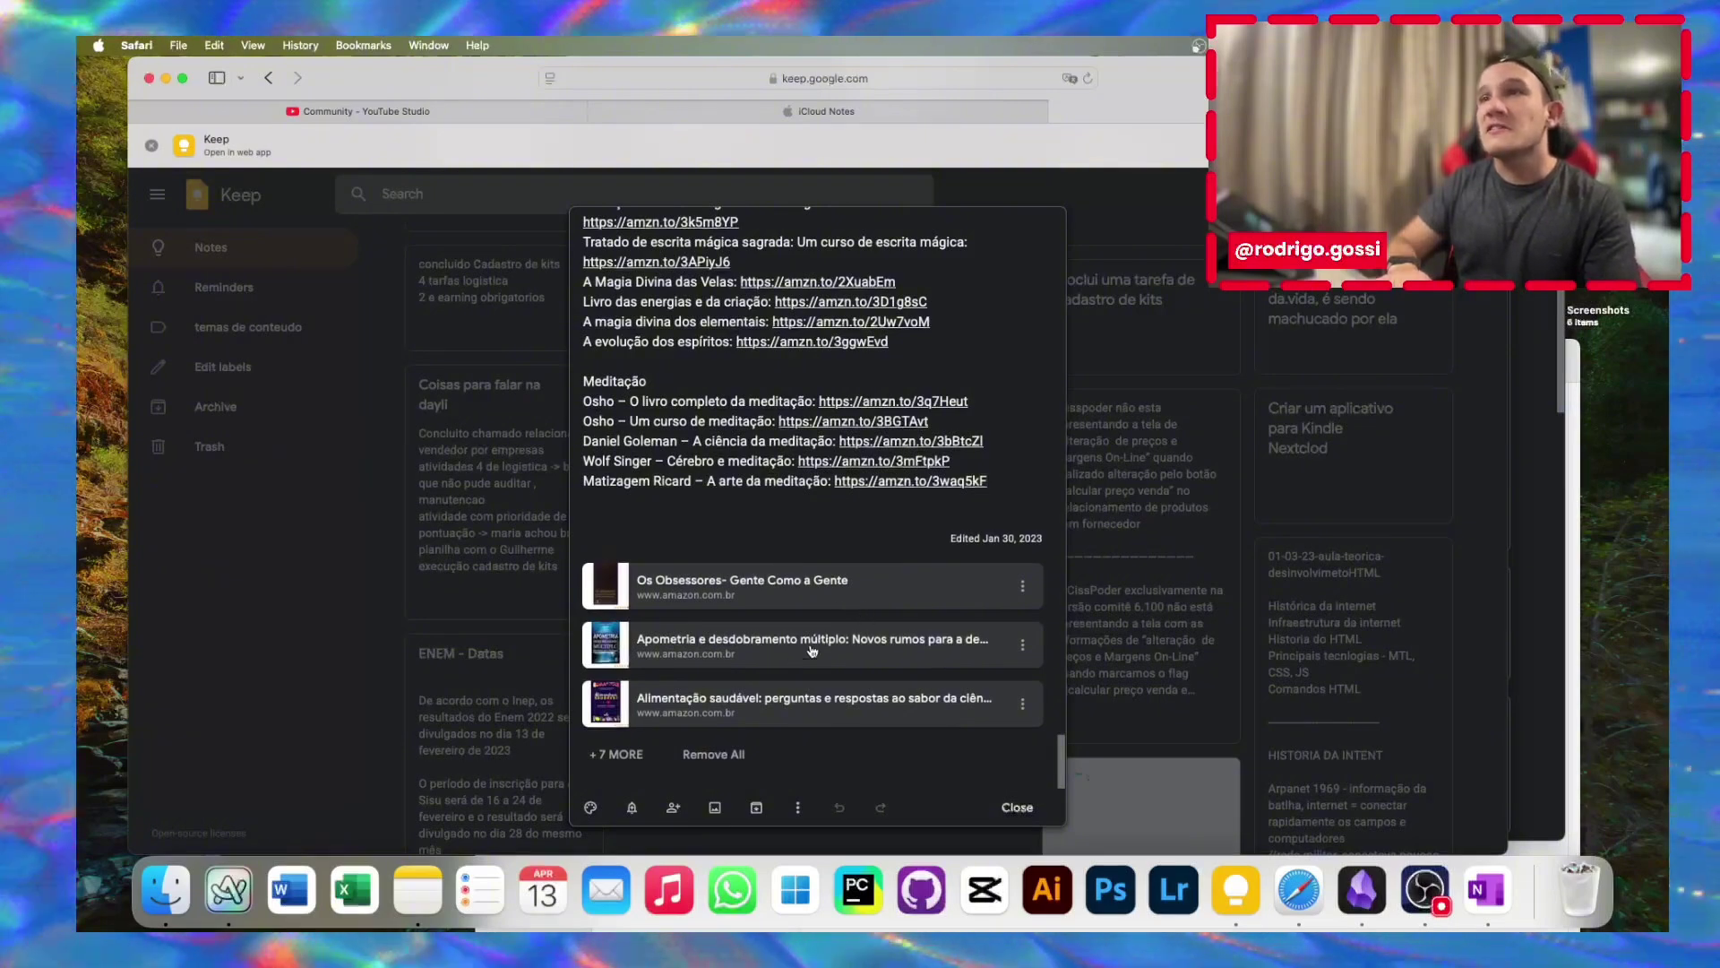
{"action": "left_click", "coordinate": [616, 755]}
{"action": "scroll", "coordinate": [819, 627], "scroll_direction": "down", "scroll_amount": 10}
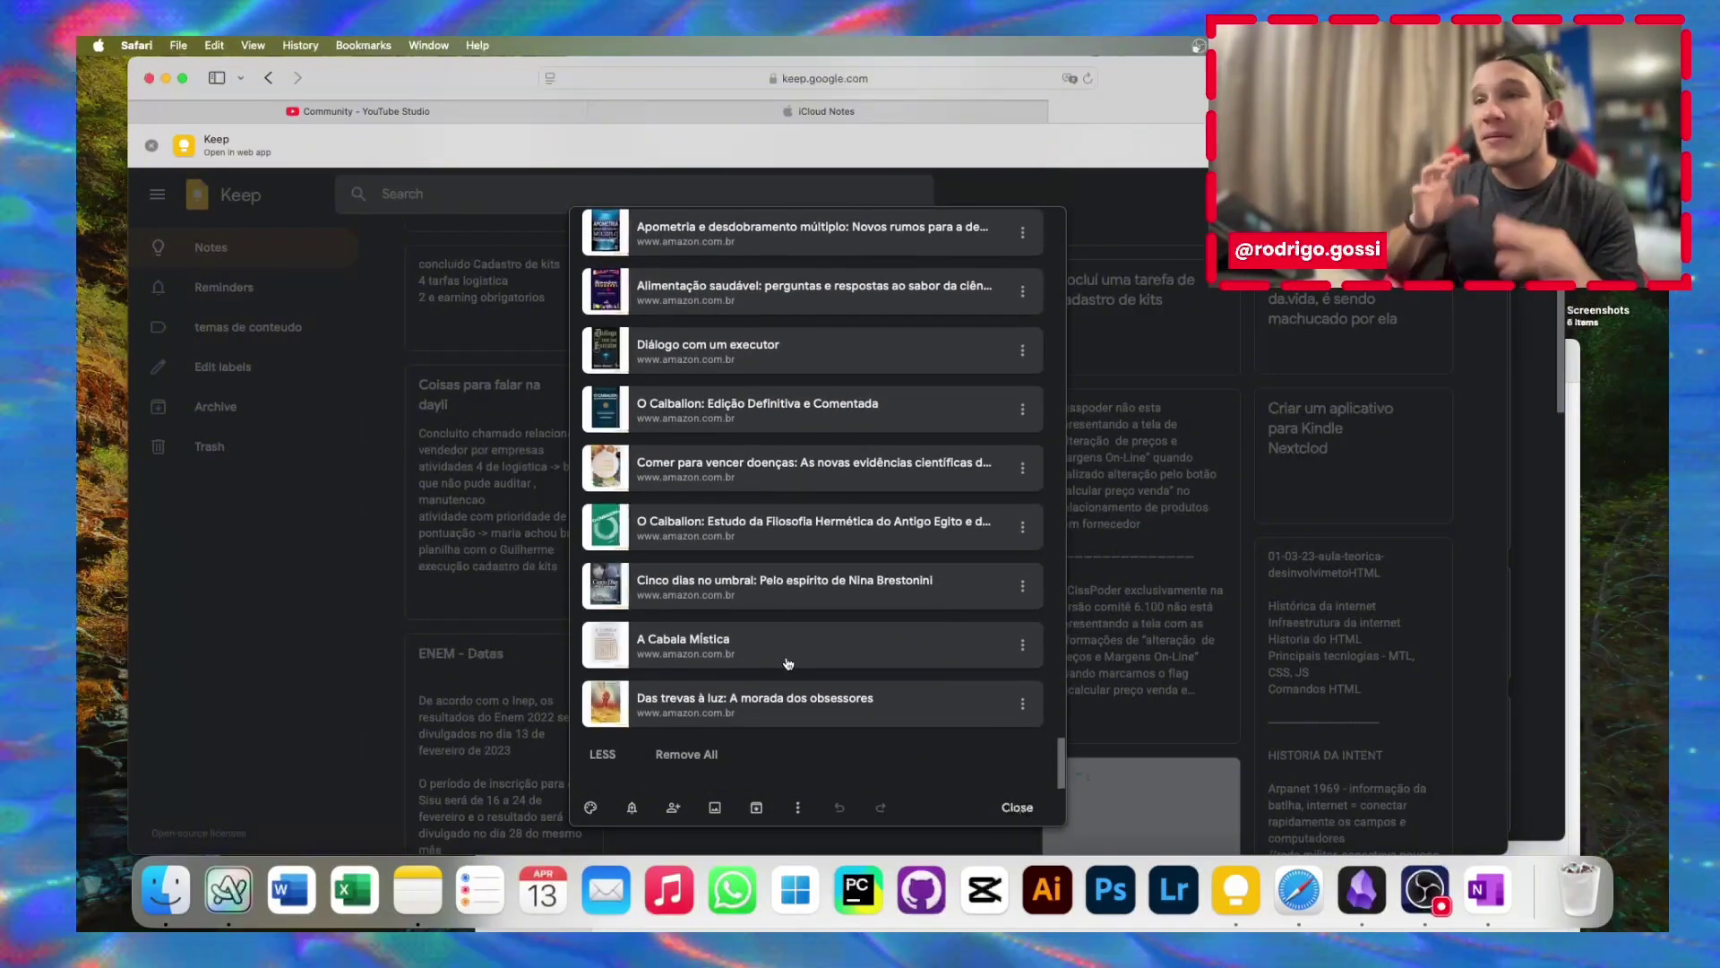
{"action": "left_click", "coordinate": [1242, 517]}
{"action": "scroll", "coordinate": [1240, 512], "scroll_direction": "down", "scroll_amount": 3}
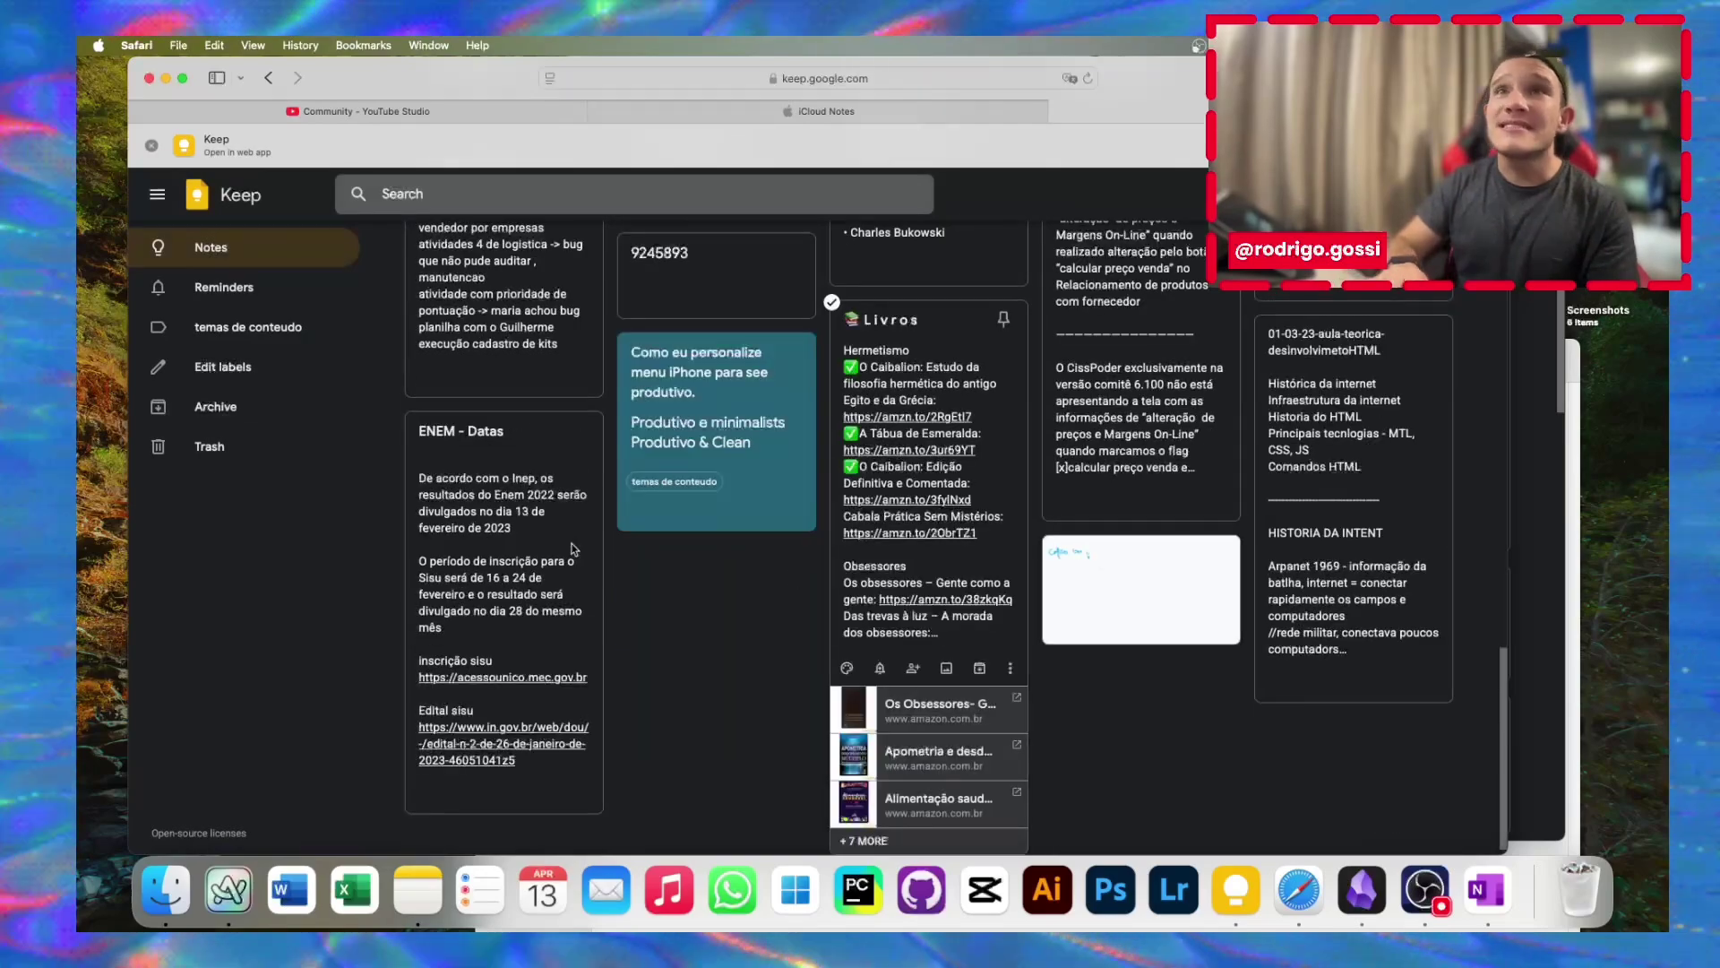